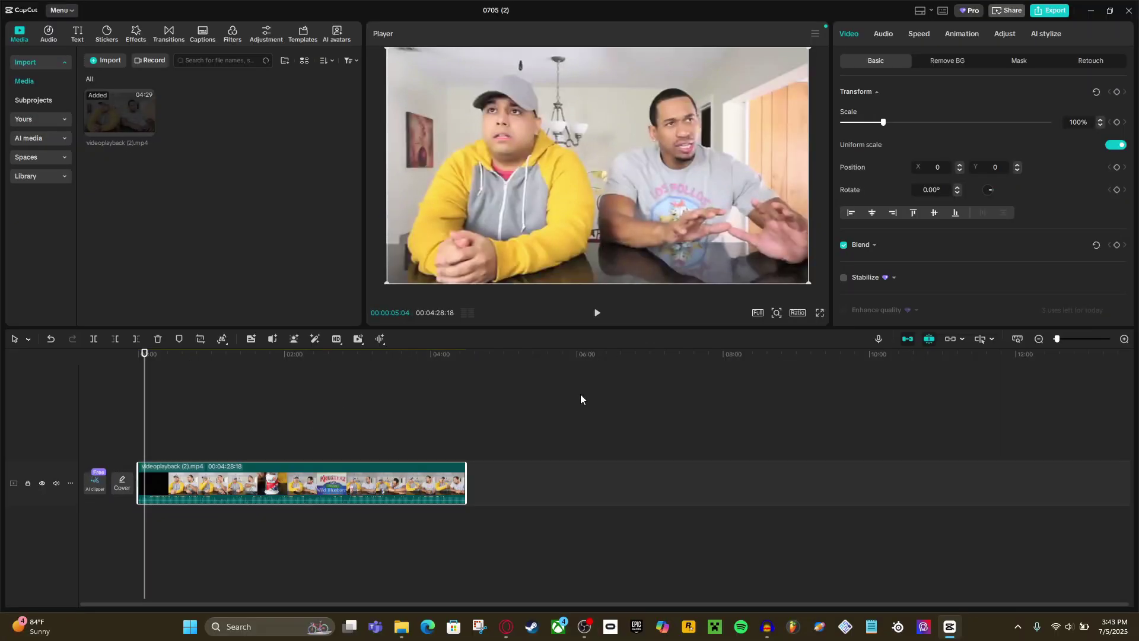
Switch to Audacity and listen to the opening seconds of the recorded voice track.
left_click(770, 627)
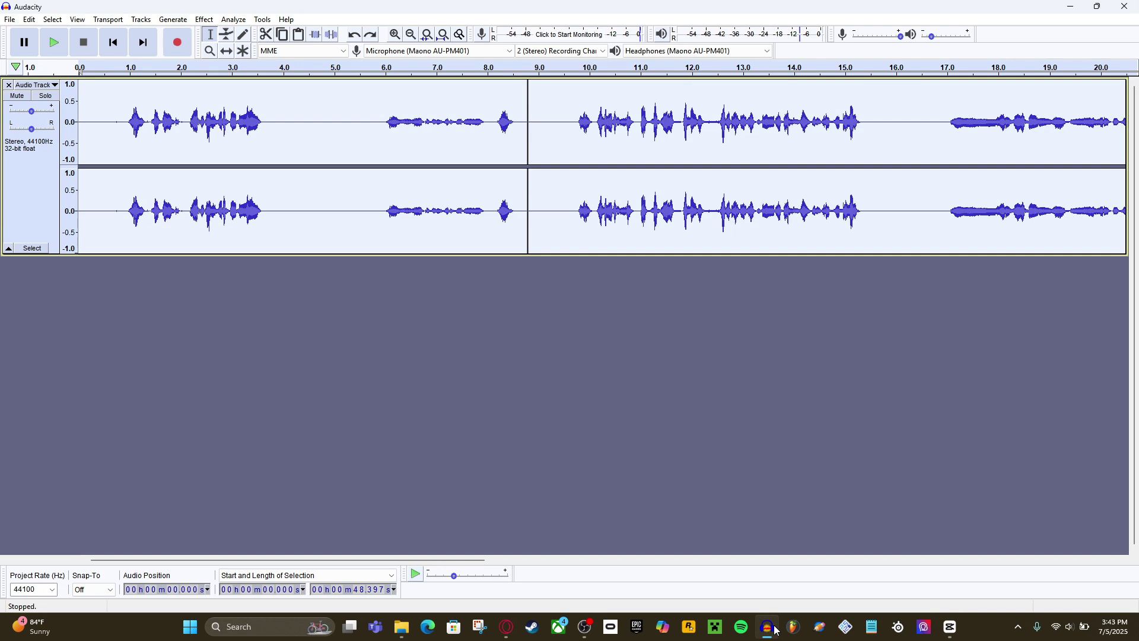
key("space")
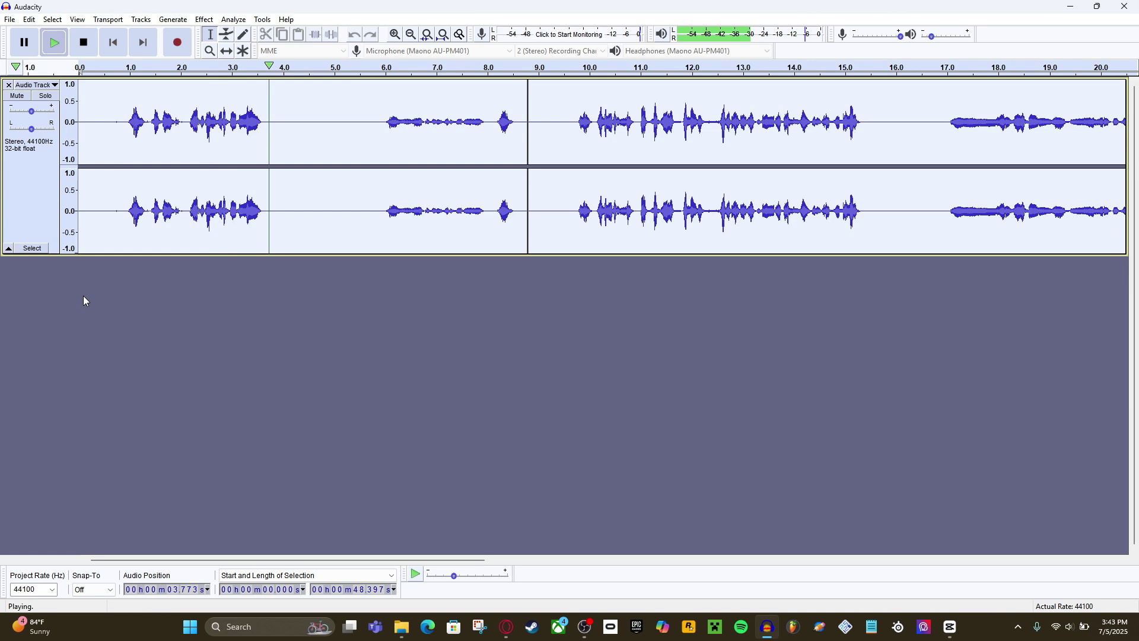
key("space")
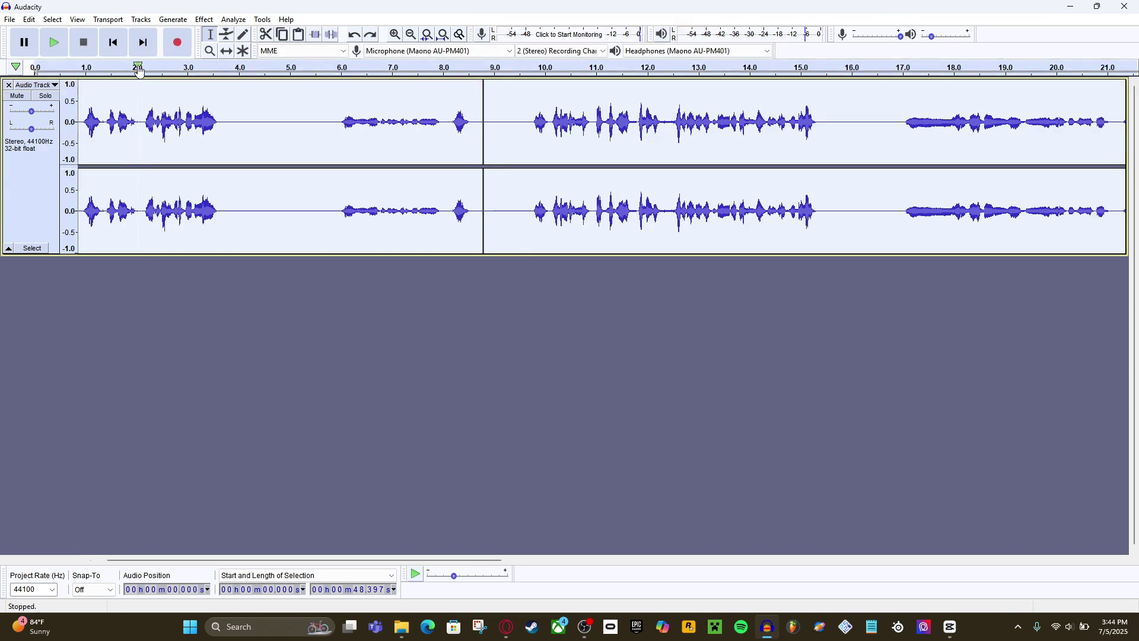
Preview the TB_TimeMachine effect on the whole voice track and apply it.
left_click(205, 20)
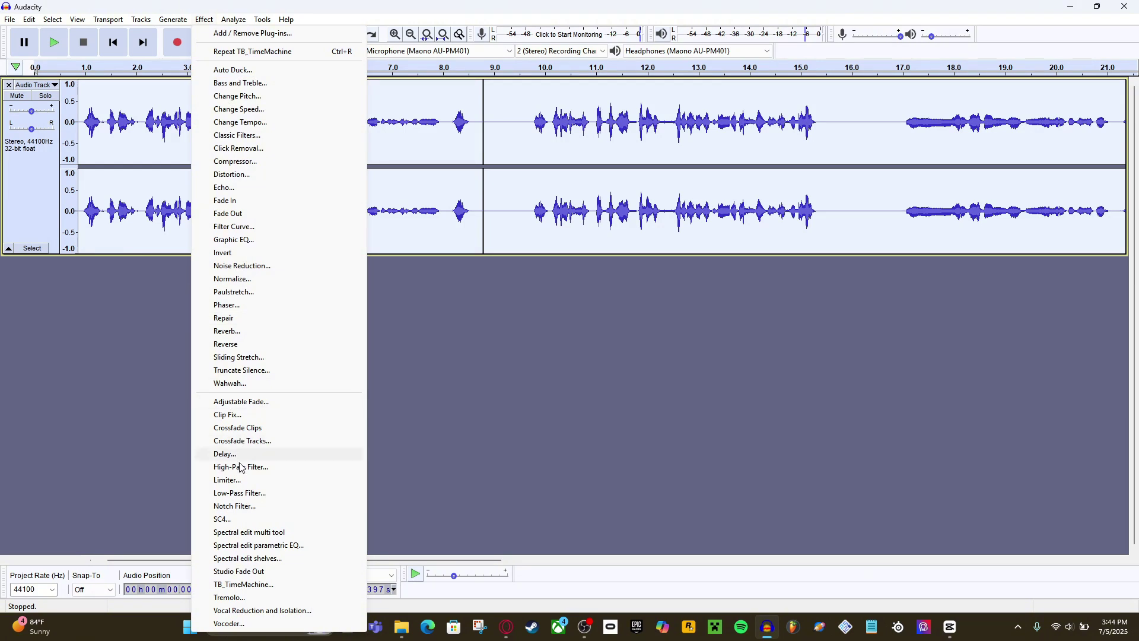
left_click(257, 584)
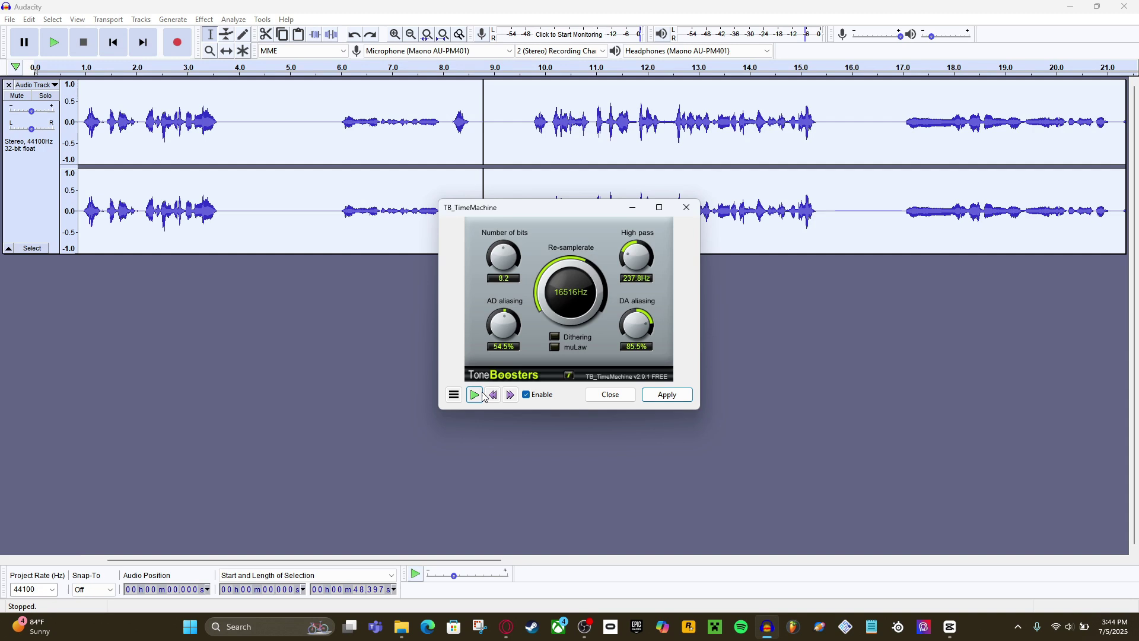
left_click(481, 394)
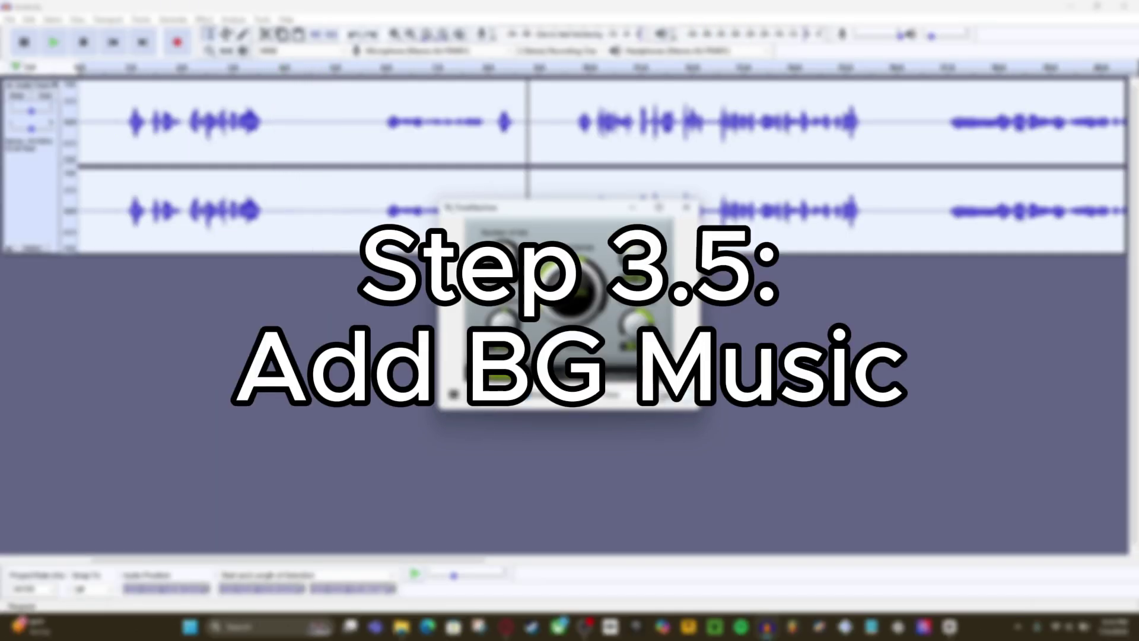
left_click(687, 208)
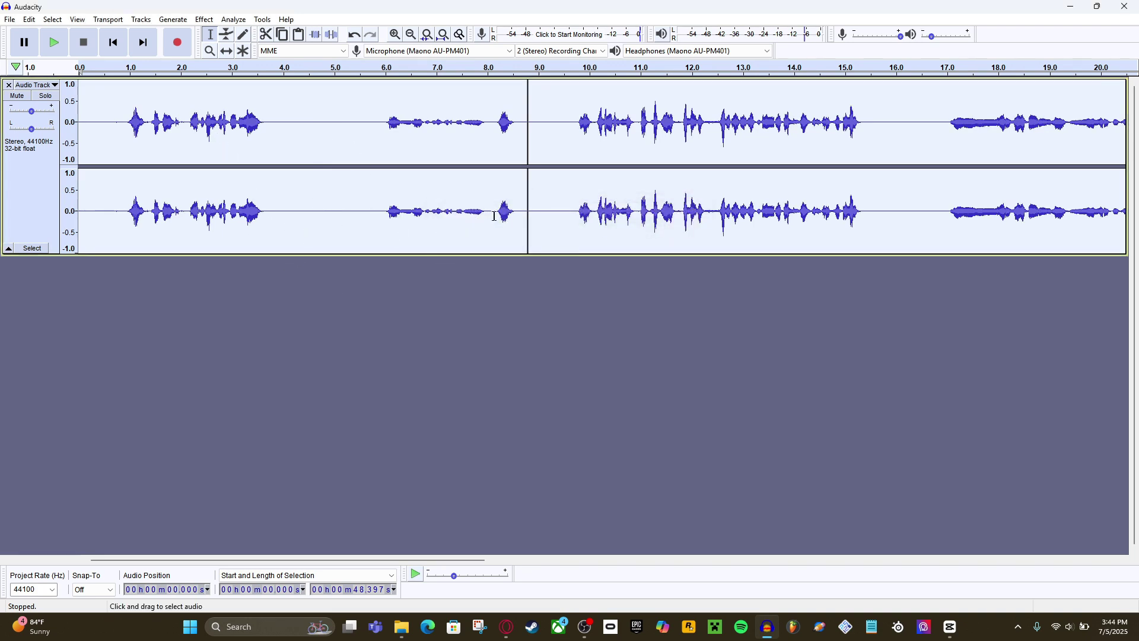
Download "Shadow Madness Soundtrack - [Mountain Pass]" as an MP3 from YTMP3 in the browser and import it into Audacity as a second track.
left_click(401, 626)
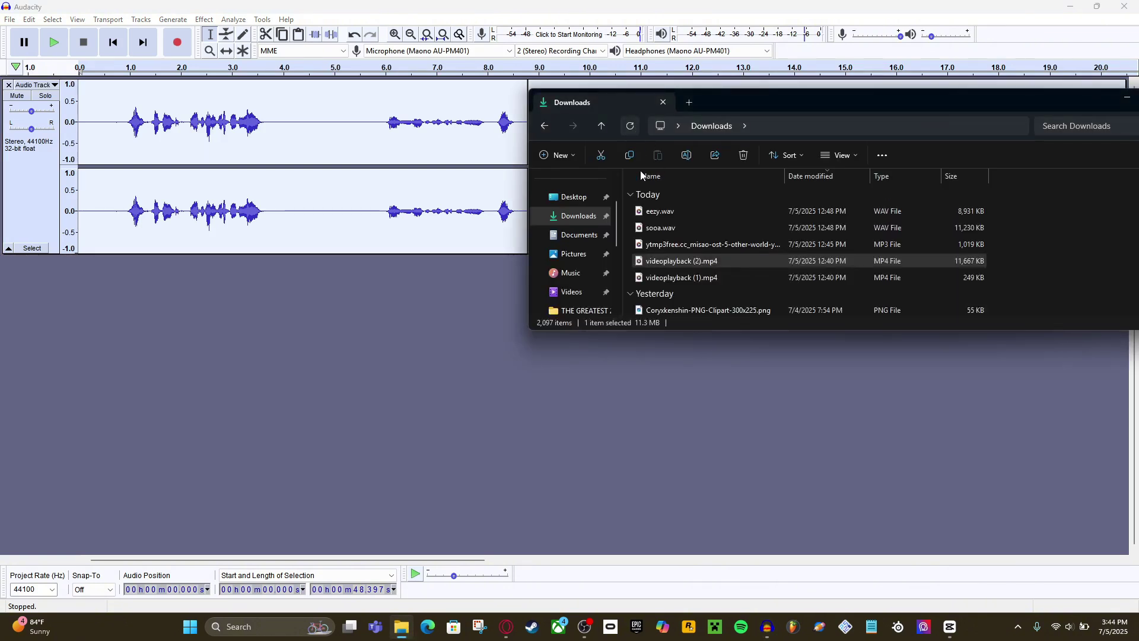
left_click(503, 632)
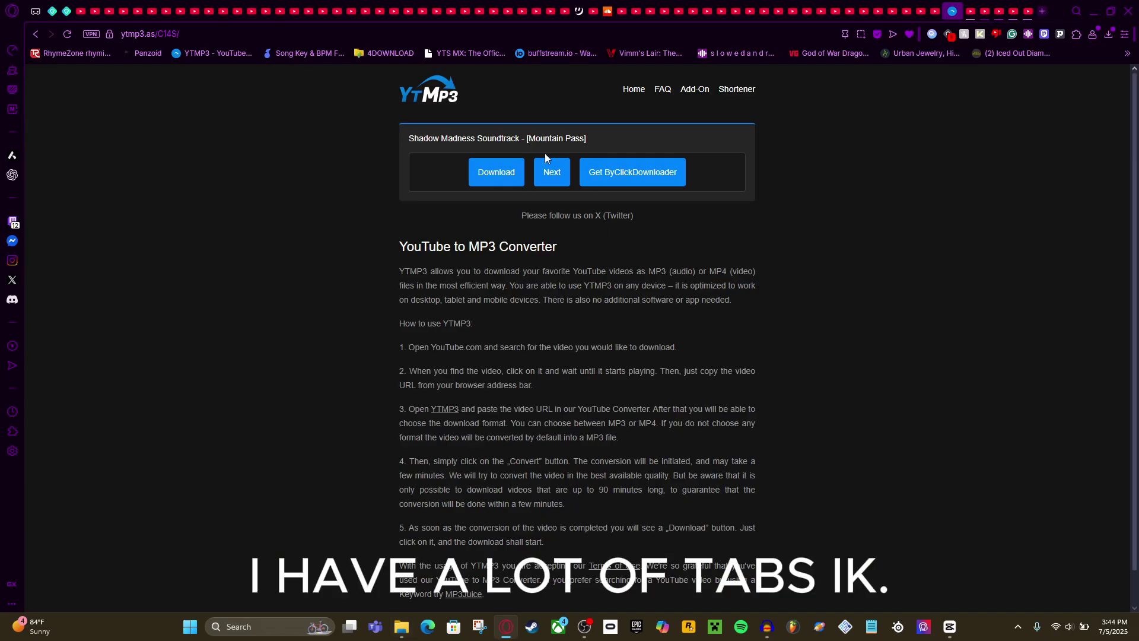
left_click(489, 177)
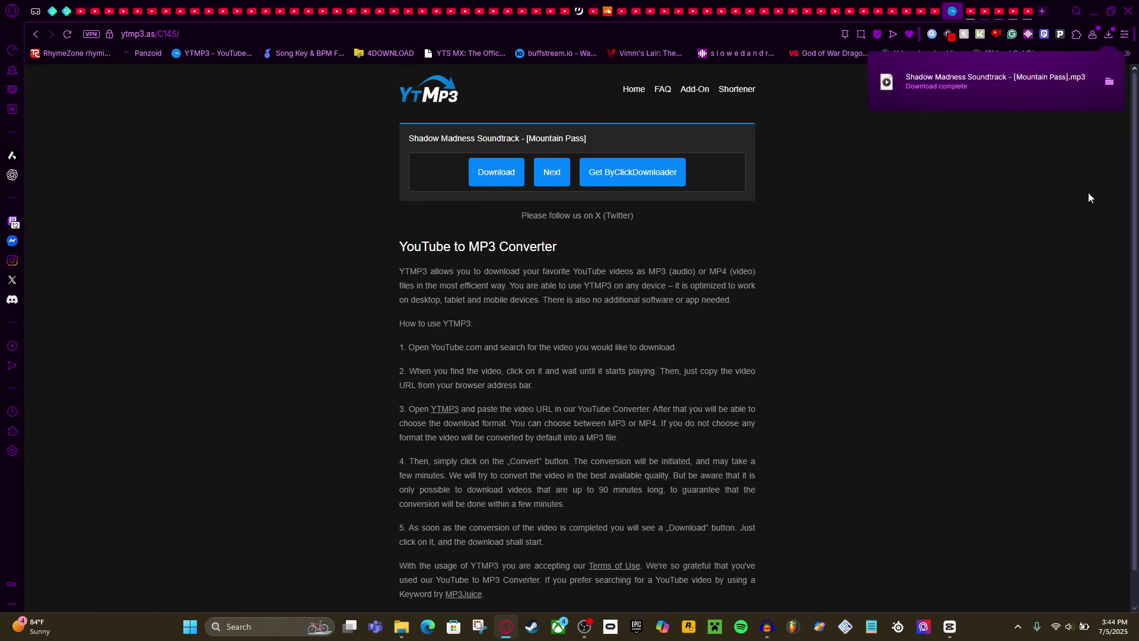
left_click_drag(510, 220, 180, 310)
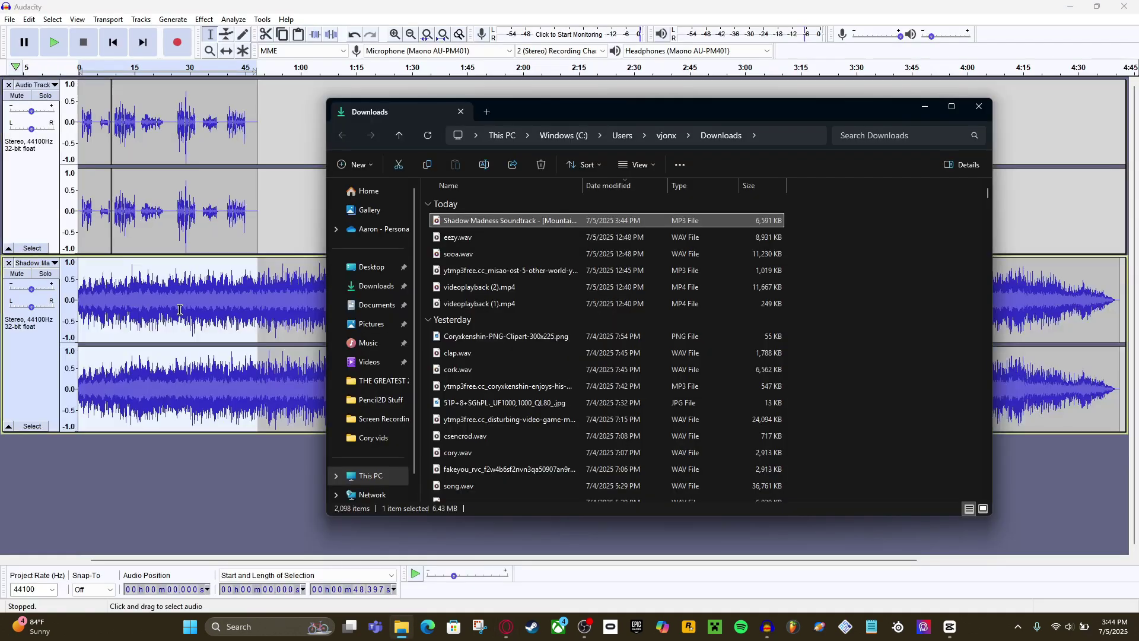
left_click(190, 481)
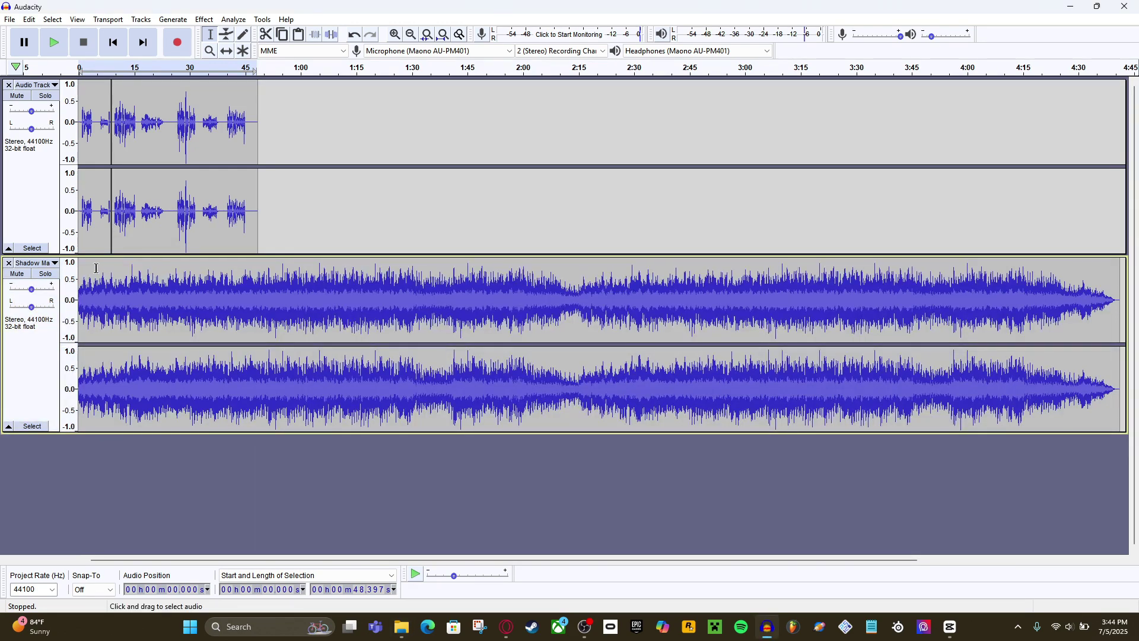
Solo and select the entire Shadow Madness music track, preview the TB_TimeMachine effect on it and apply it.
left_click(57, 279)
left_click(47, 356)
key("ctrl+3")
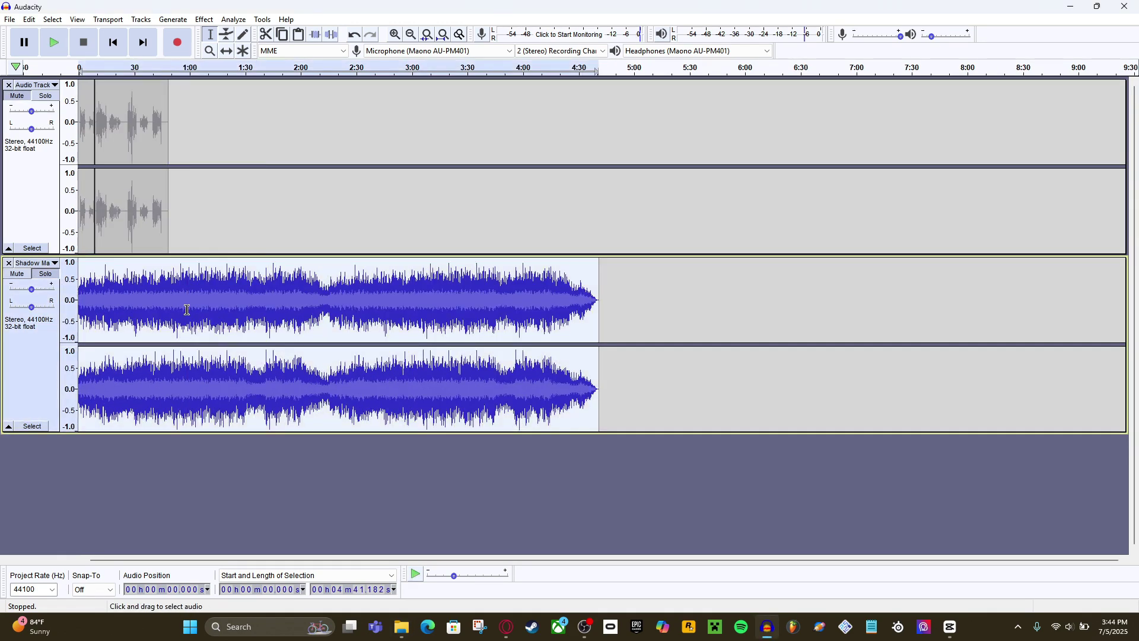
left_click(204, 21)
left_click(279, 584)
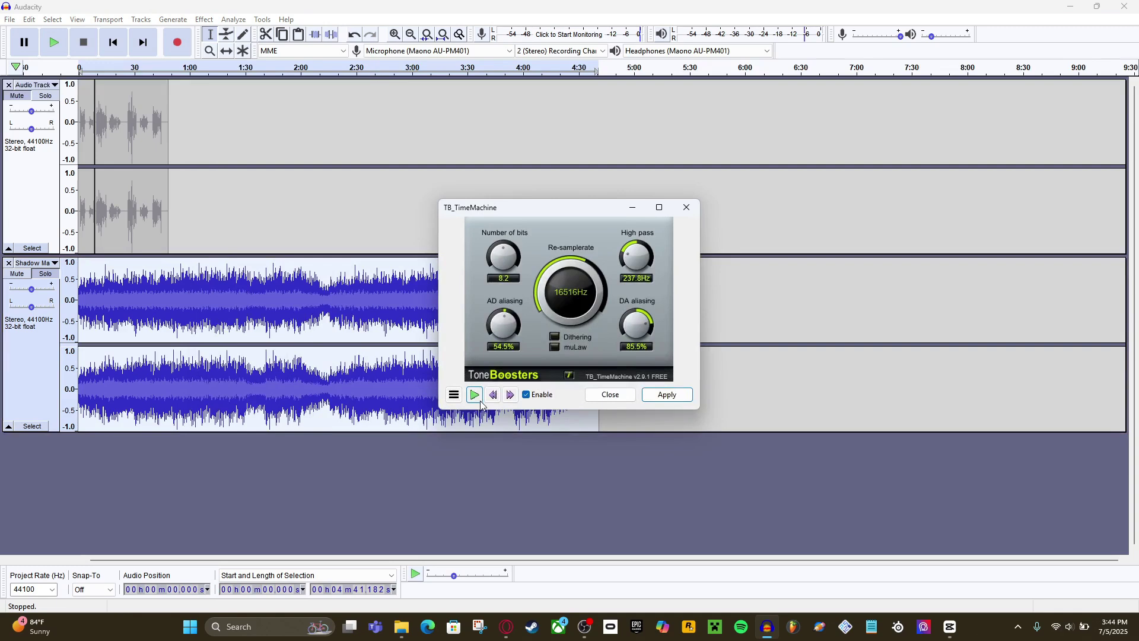
left_click(474, 394)
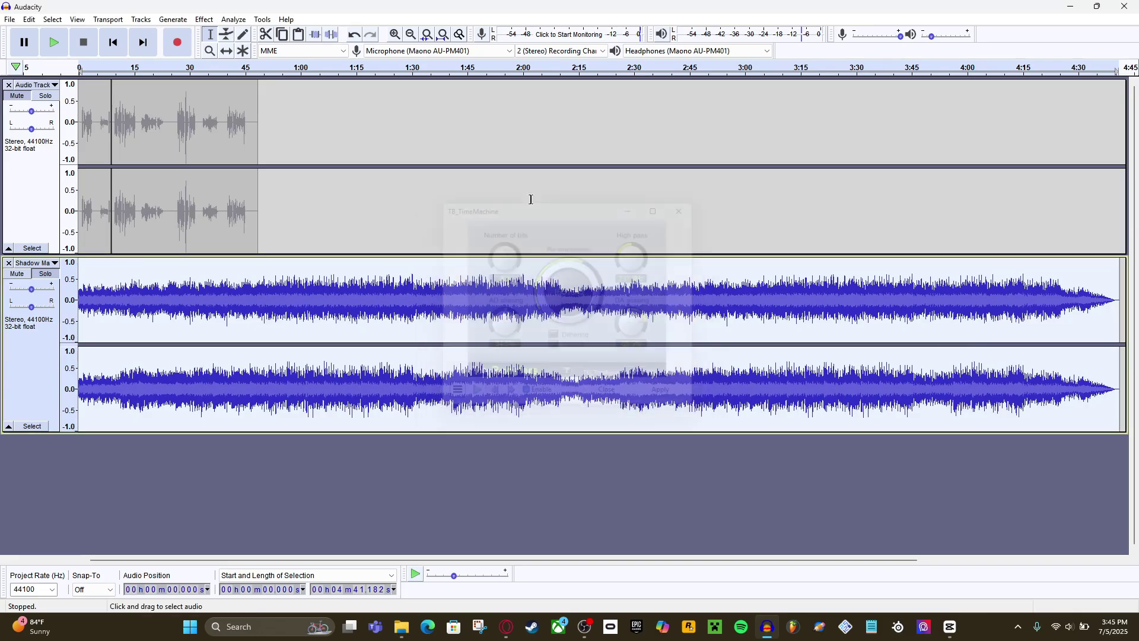
Solo and select the full voice track, and export it to Downloads as a WAV file named dashie.
left_click(121, 116)
double_click(121, 116)
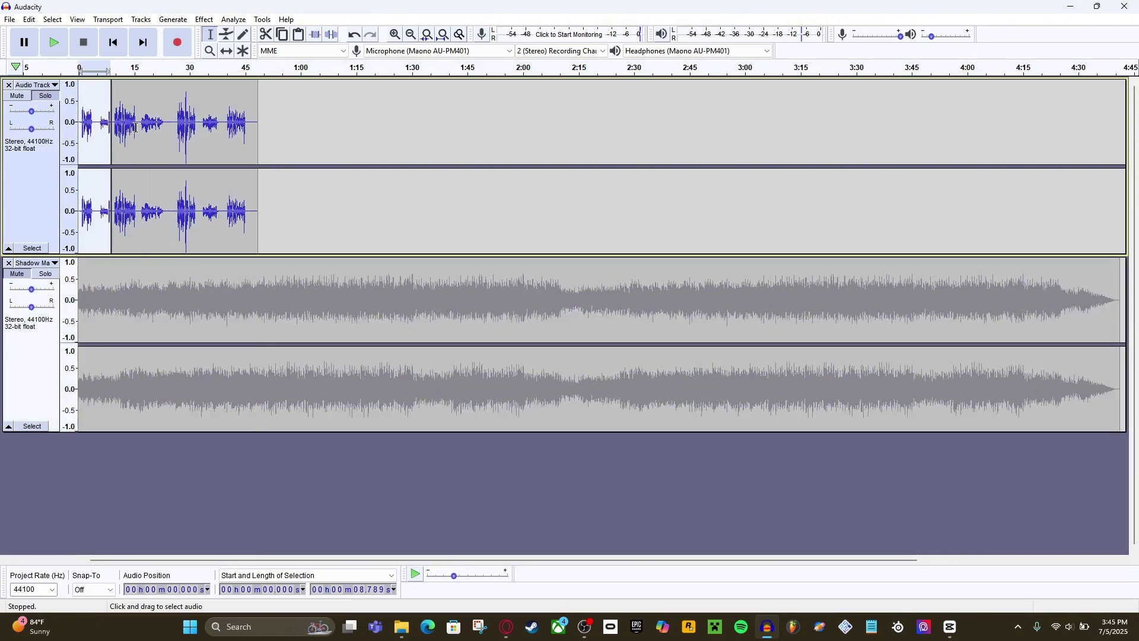
left_click(12, 131)
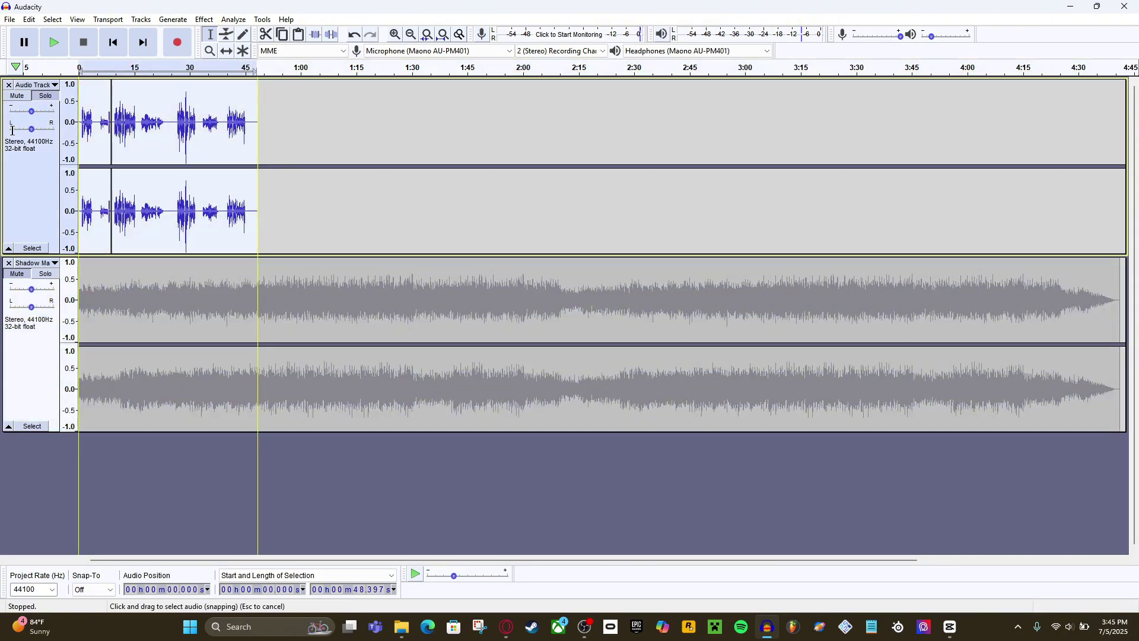
left_click(10, 19)
mouse_move(60, 111)
left_click(176, 123)
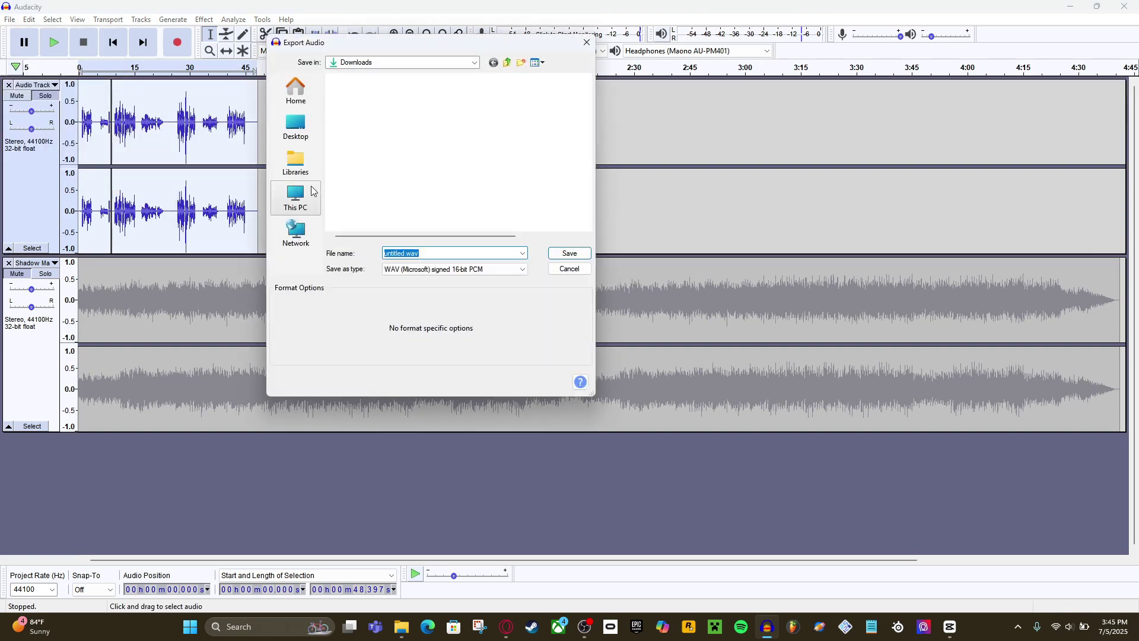
type("daashi")
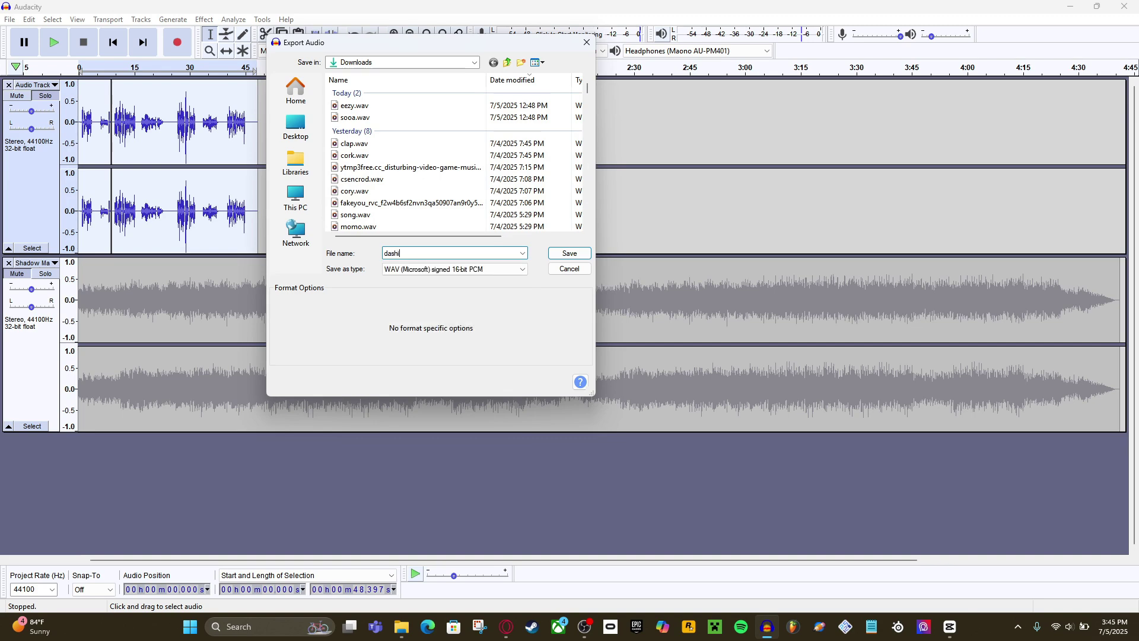
key("Return")
left_click(273, 464)
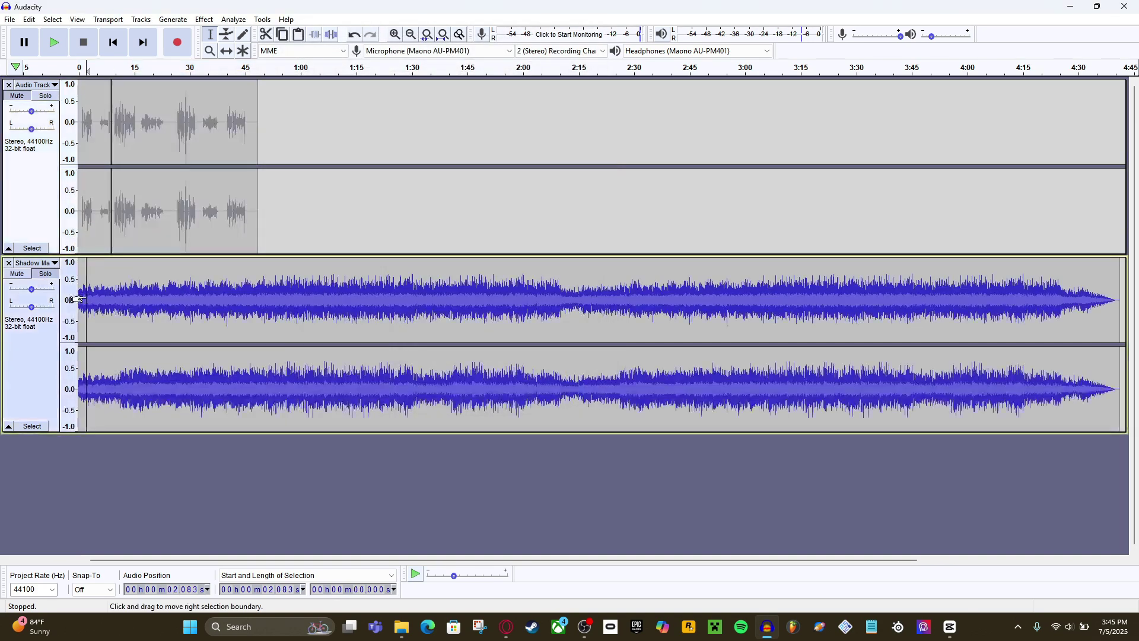
Select the soloed music track and export it to Downloads as a WAV file named shadow.
left_click(33, 356)
left_click(10, 19)
mouse_move(47, 105)
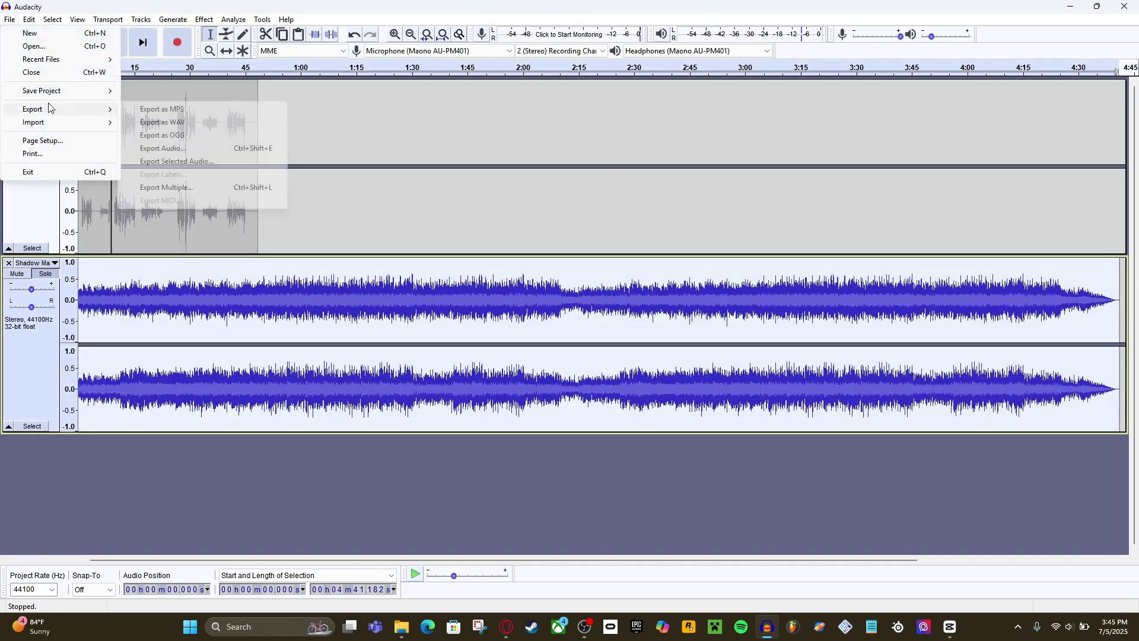
left_click(206, 122)
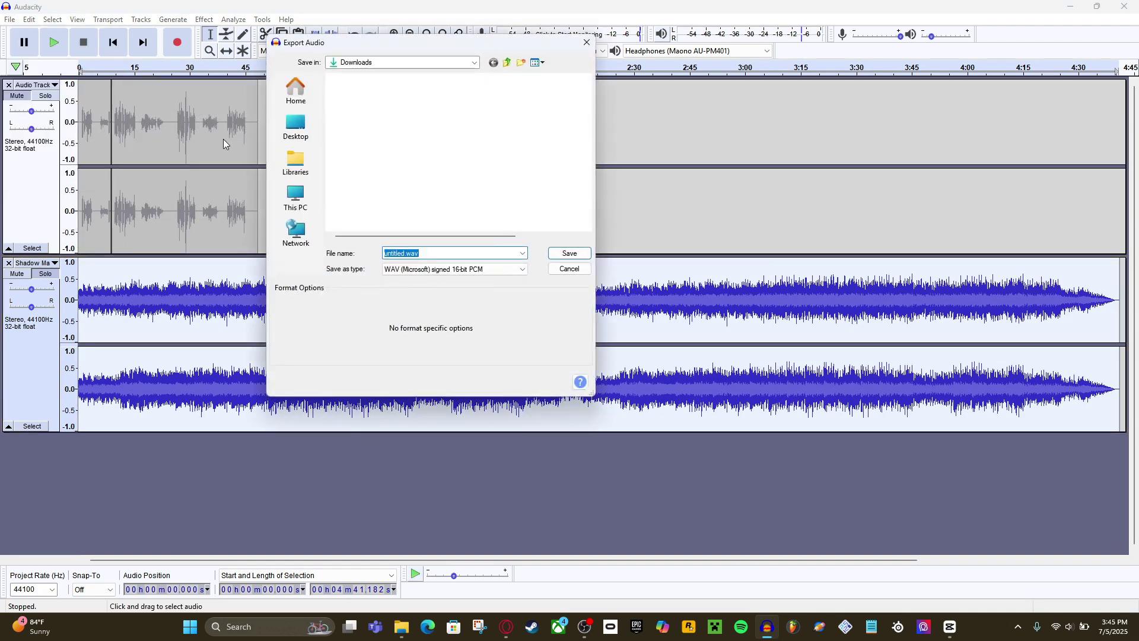
type("shadwo")
key("BackSpace")
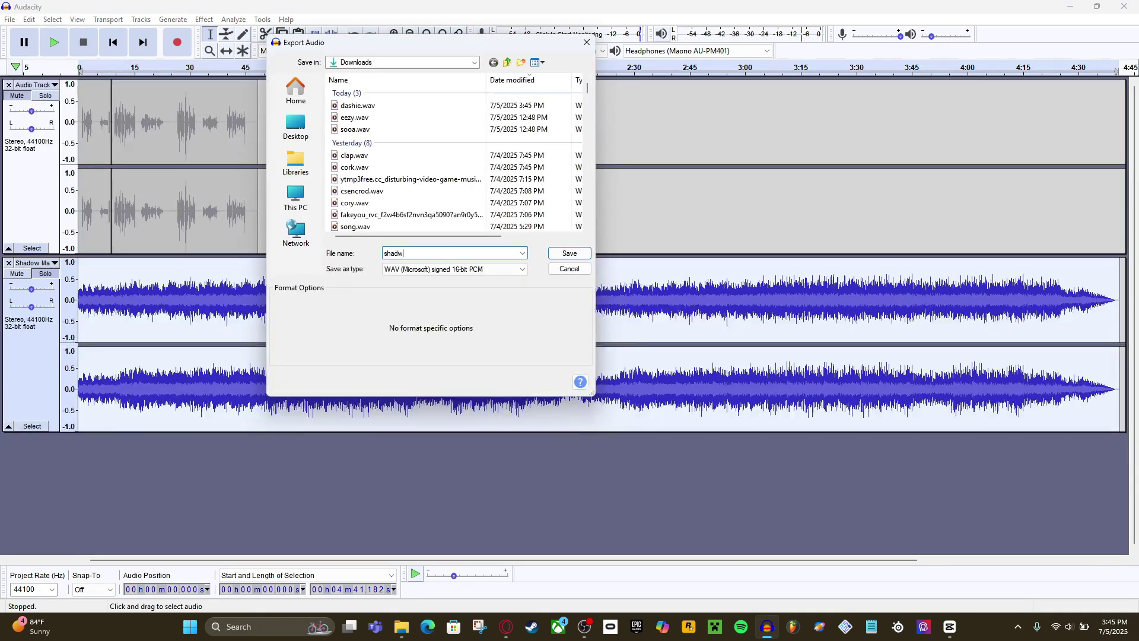
type("ow")
key("Return")
left_click(274, 464)
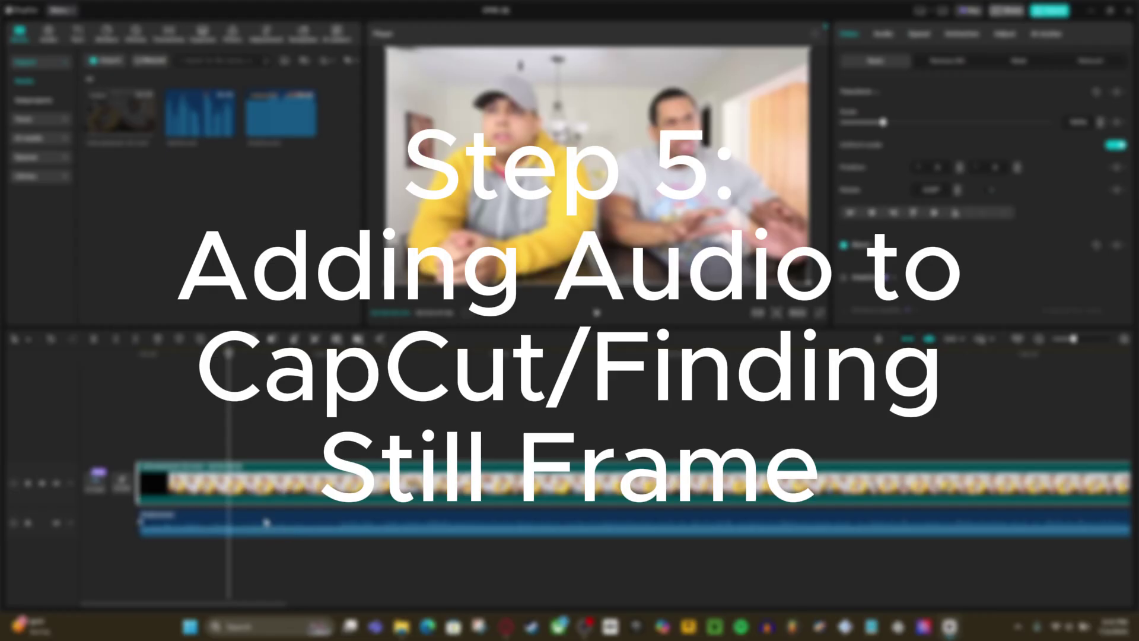
In CapCut, align shadow.wav with the start of the timeline, lower its volume to -10.8 dB and play it back.
left_click(140, 515)
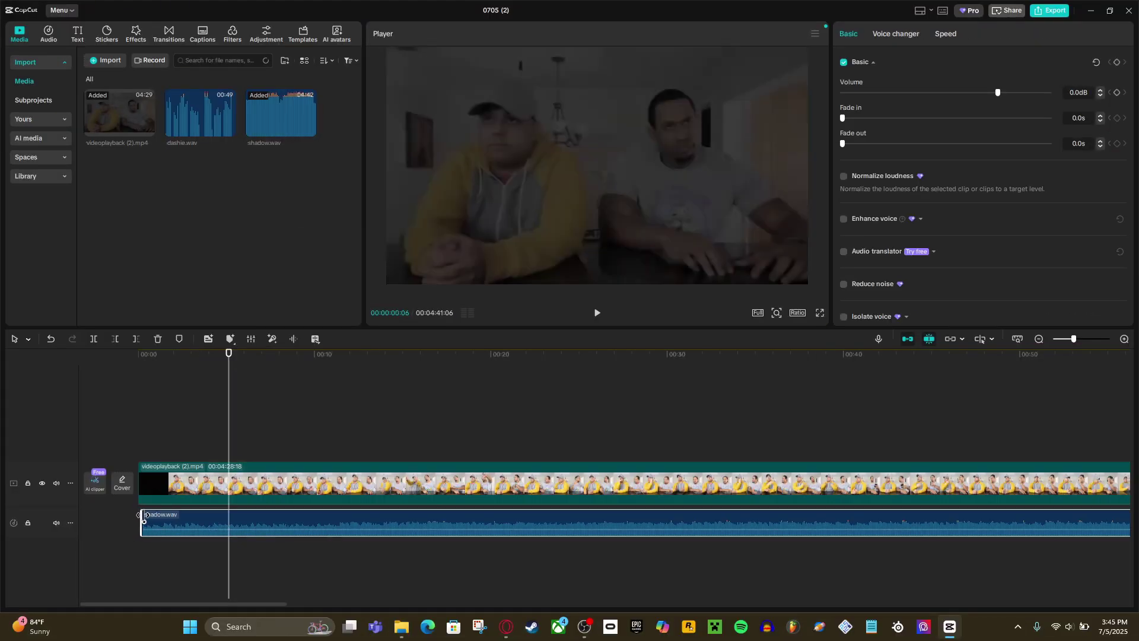
left_click_drag(238, 530, 244, 537)
key("space")
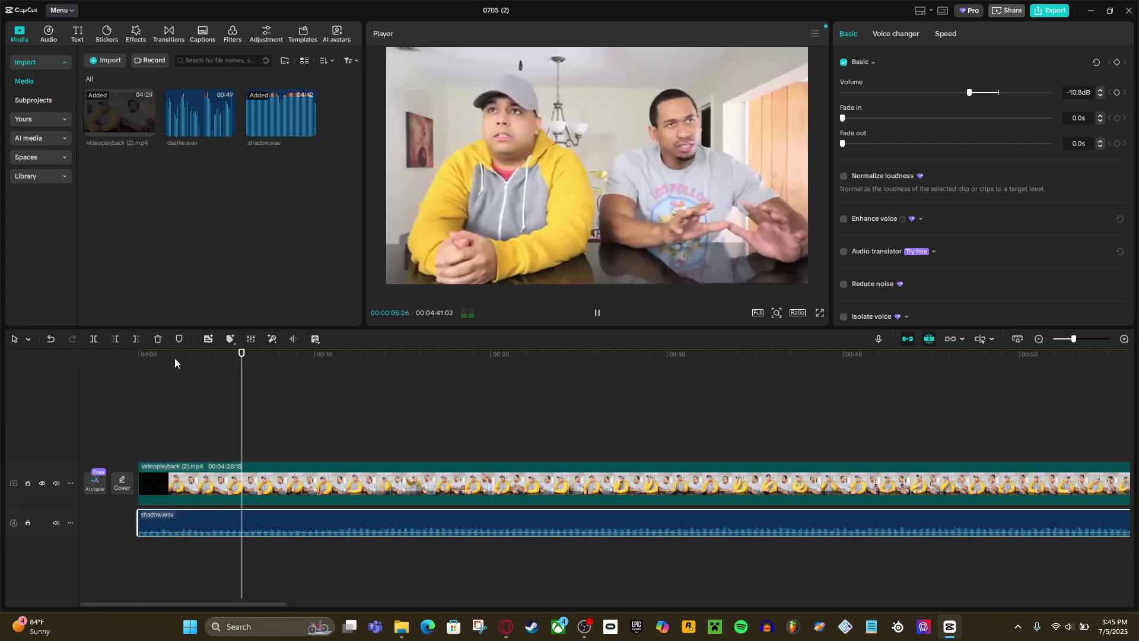
Split the video clip at 00:00:01:00, where the fade-in ends, and delete the dark opening piece.
left_click_drag(173, 360, 138, 358)
scroll(164, 484, "up", 1)
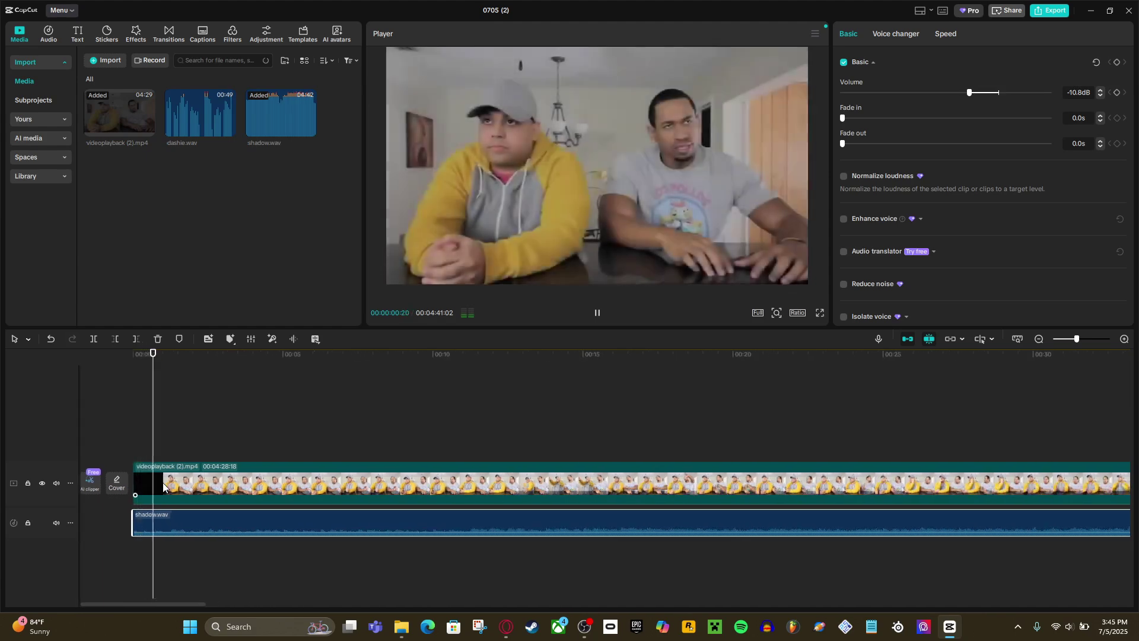
key("space")
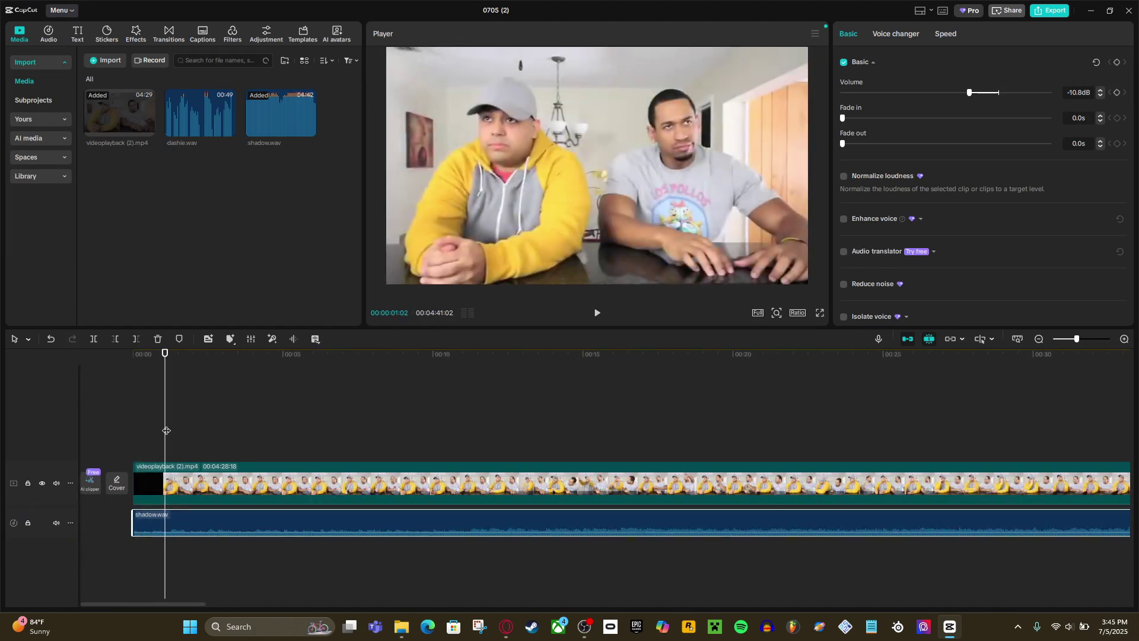
left_click_drag(165, 430, 163, 430)
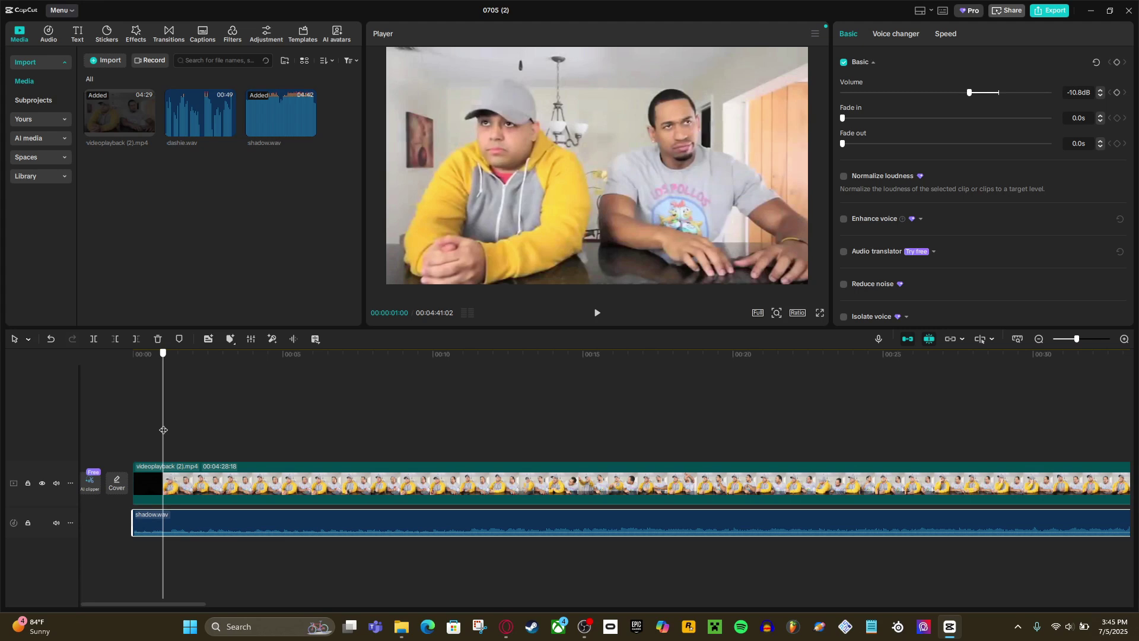
left_click(166, 484)
key("ctrl+b")
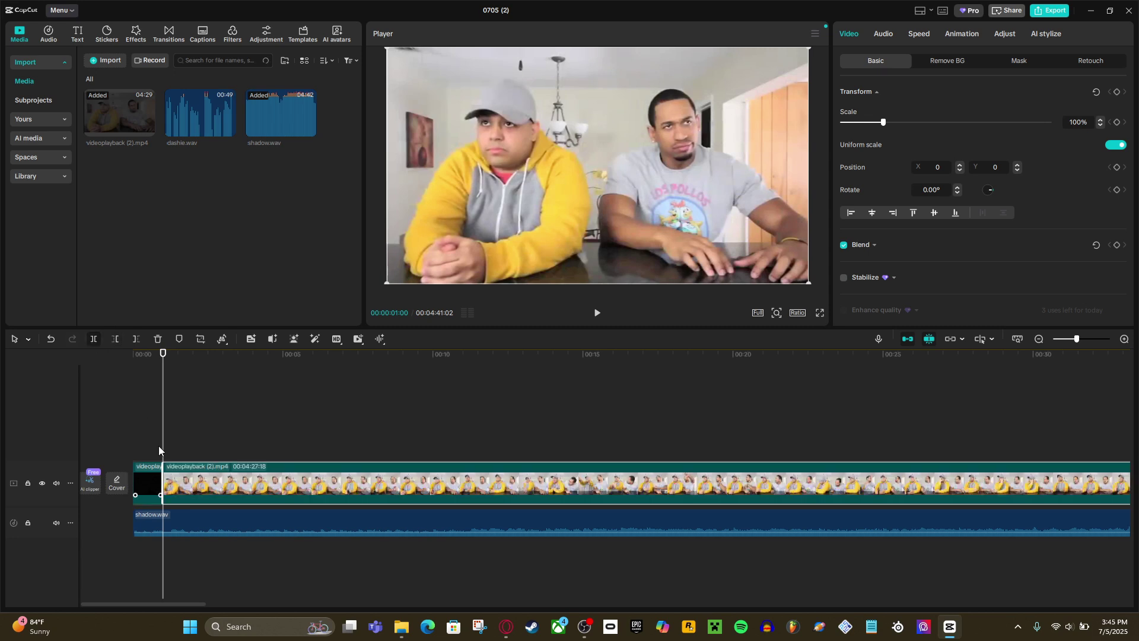
key("Delete")
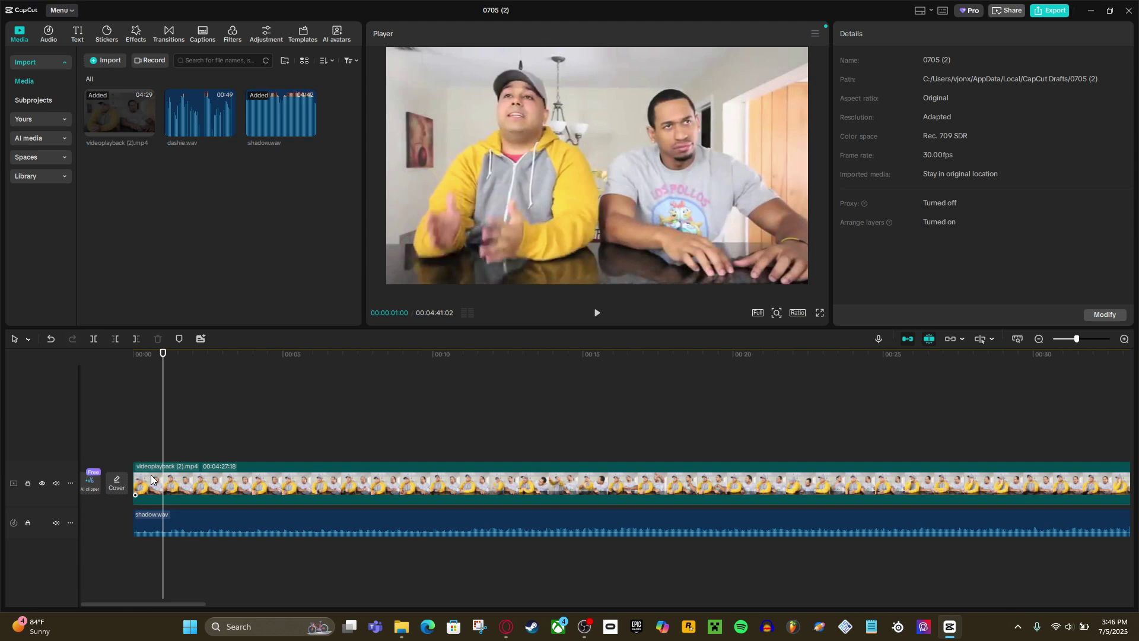
Insert a freeze frame of the video clip's first frame at the beginning of the timeline.
key("Home")
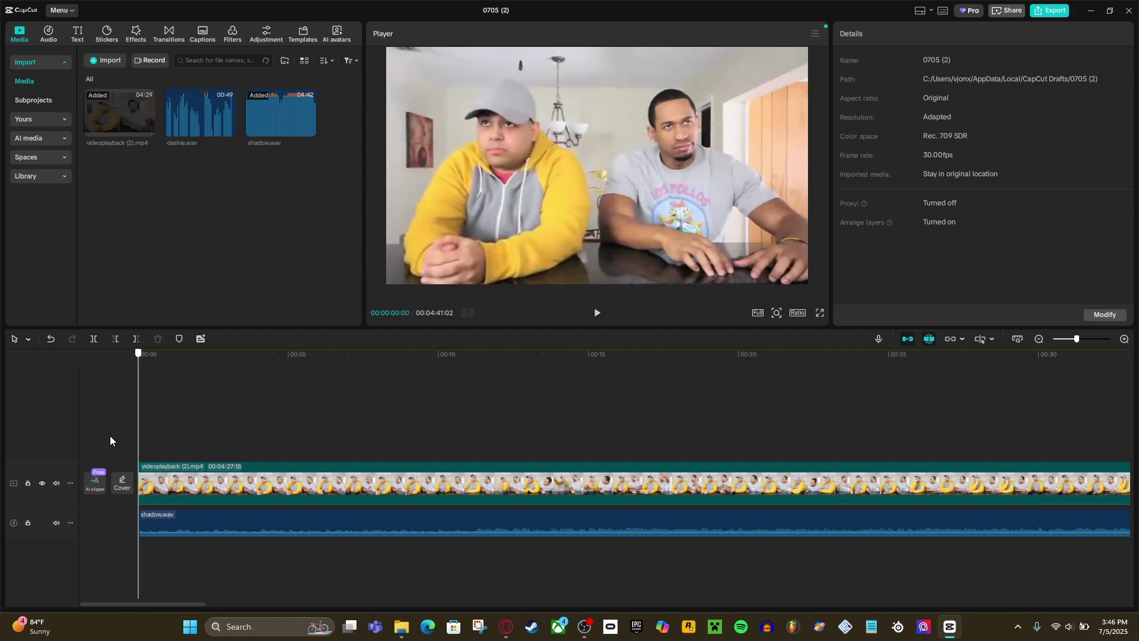
left_click(157, 488)
right_click(159, 488)
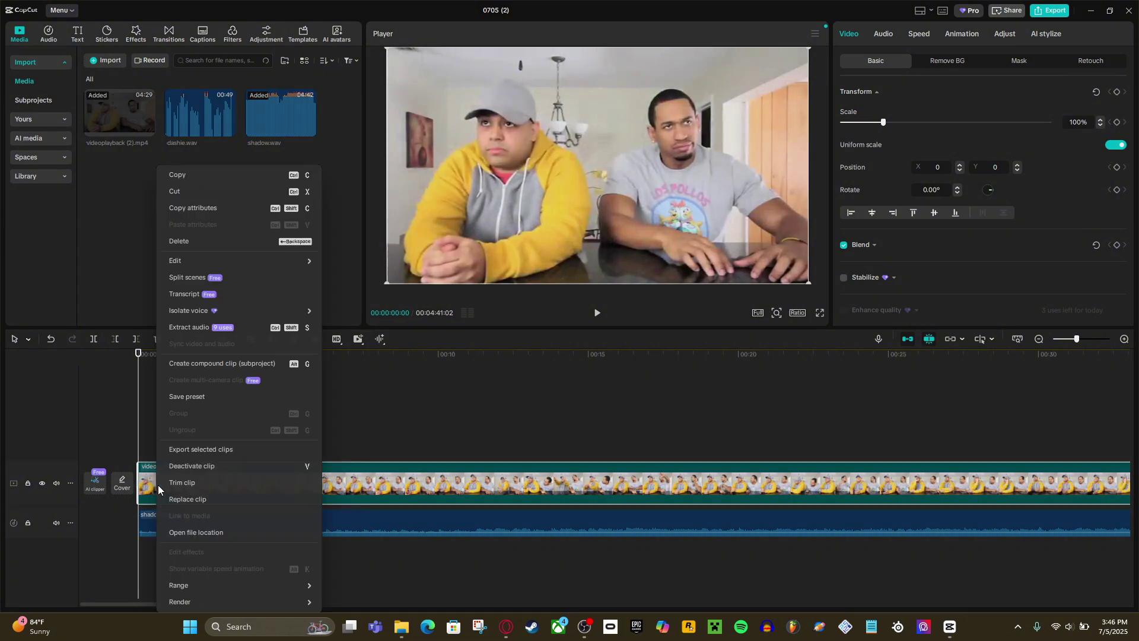
mouse_move(232, 260)
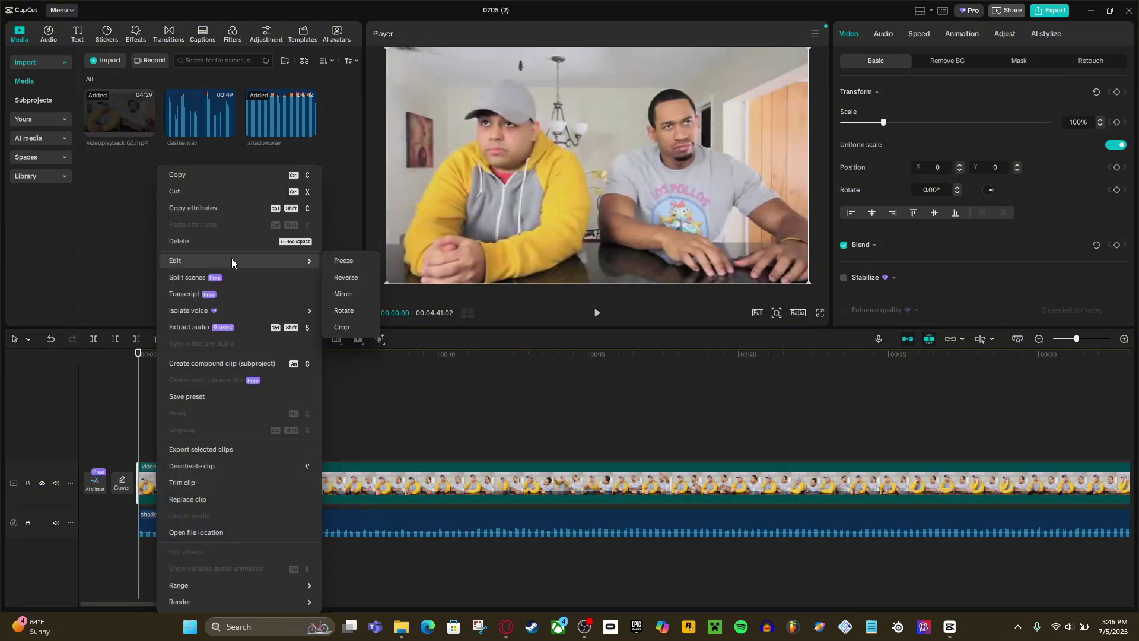
left_click(353, 261)
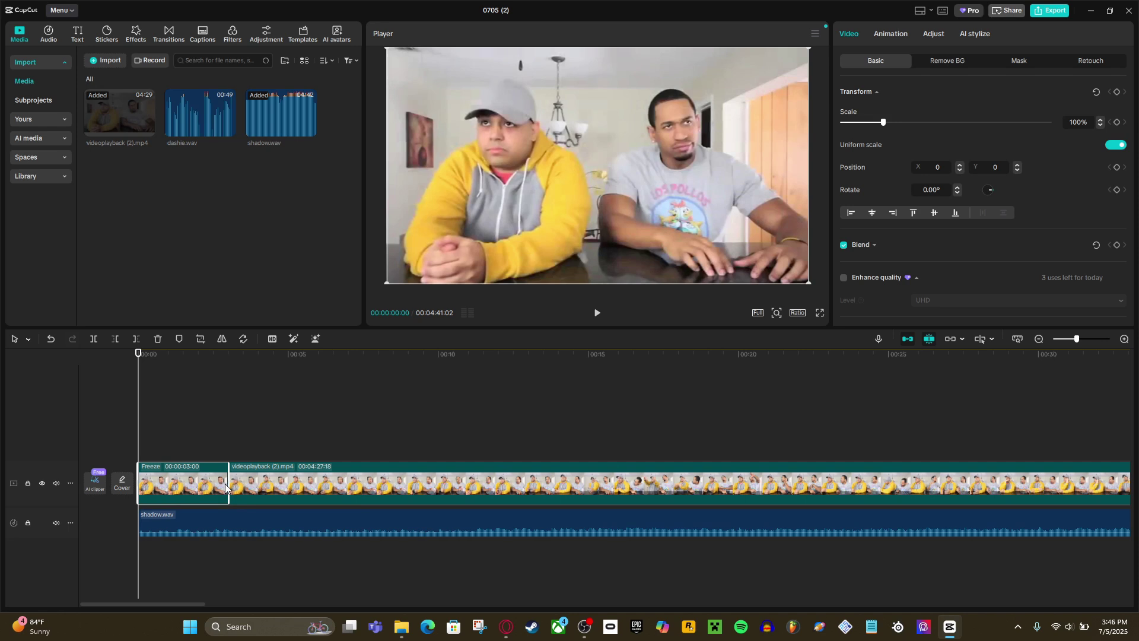
Extend the freeze frame to 00:00:03:18 and split the video clip following it at 00:00:04:19.
left_click_drag(227, 490, 272, 481)
mouse_move(279, 426)
left_mouse_down()
mouse_move(247, 426)
mouse_move(265, 425)
left_mouse_up()
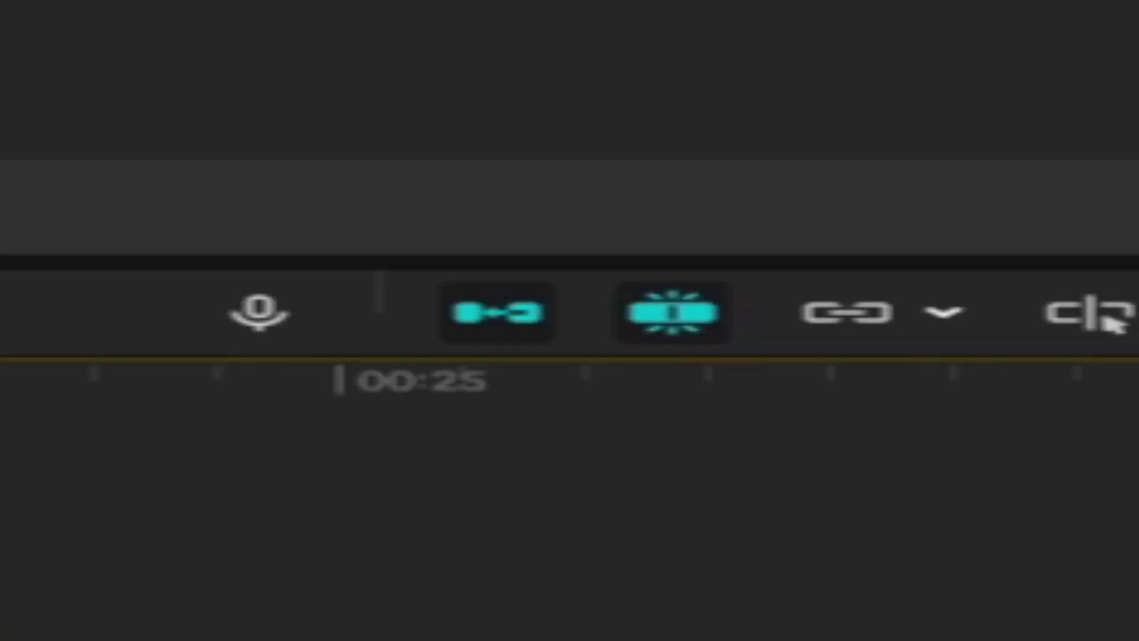
left_click(1108, 320)
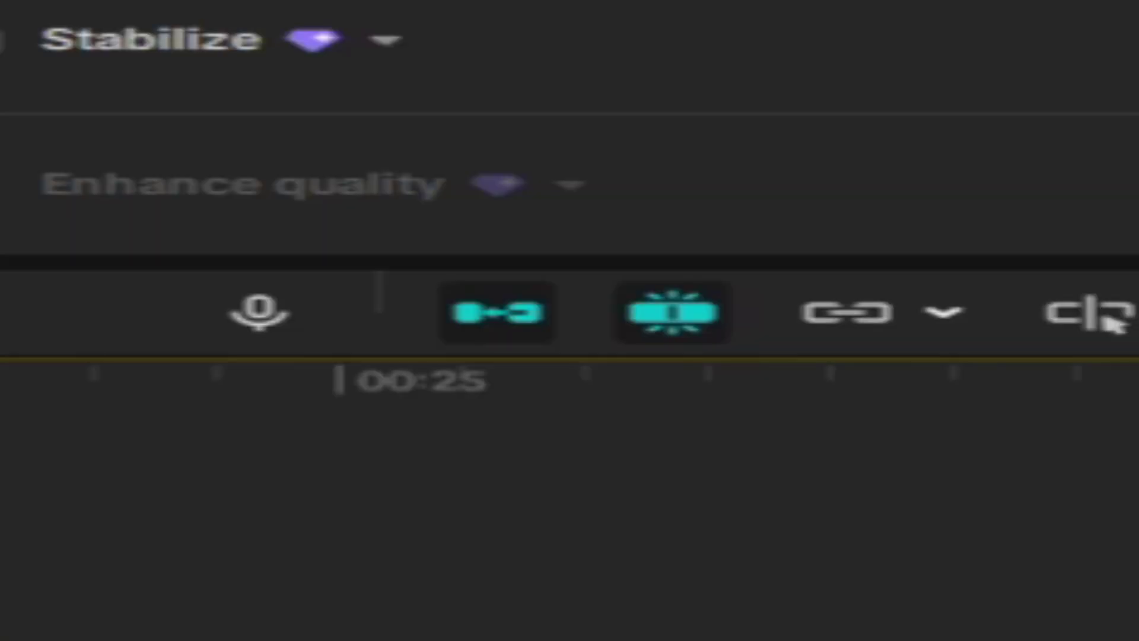
left_click(496, 312)
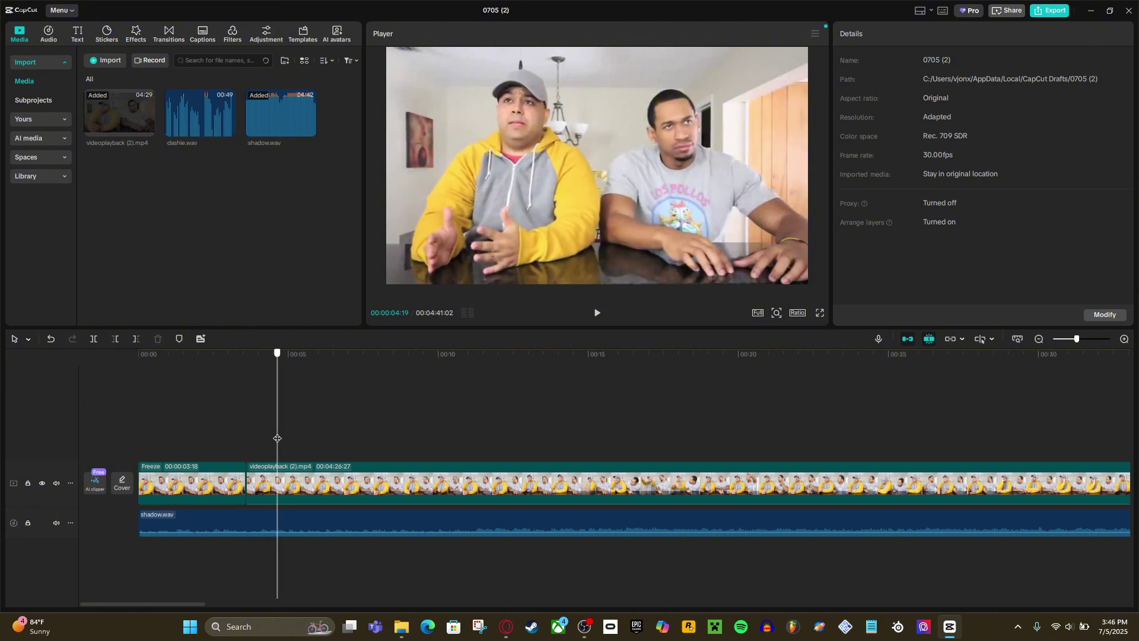
left_click(293, 483)
left_click(93, 339)
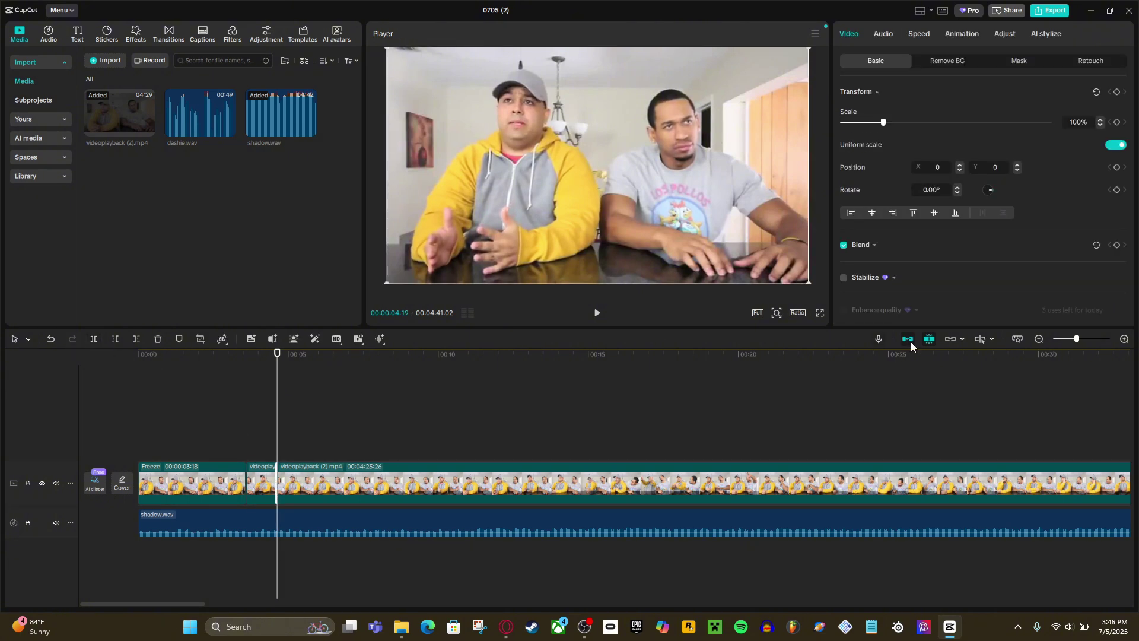
With the main track magnet turned off, pull the two video pieces apart and place the short one above the freeze frame at 00:00.
left_click(908, 339)
left_click_drag(312, 486, 518, 485)
left_click_drag(273, 485, 197, 440)
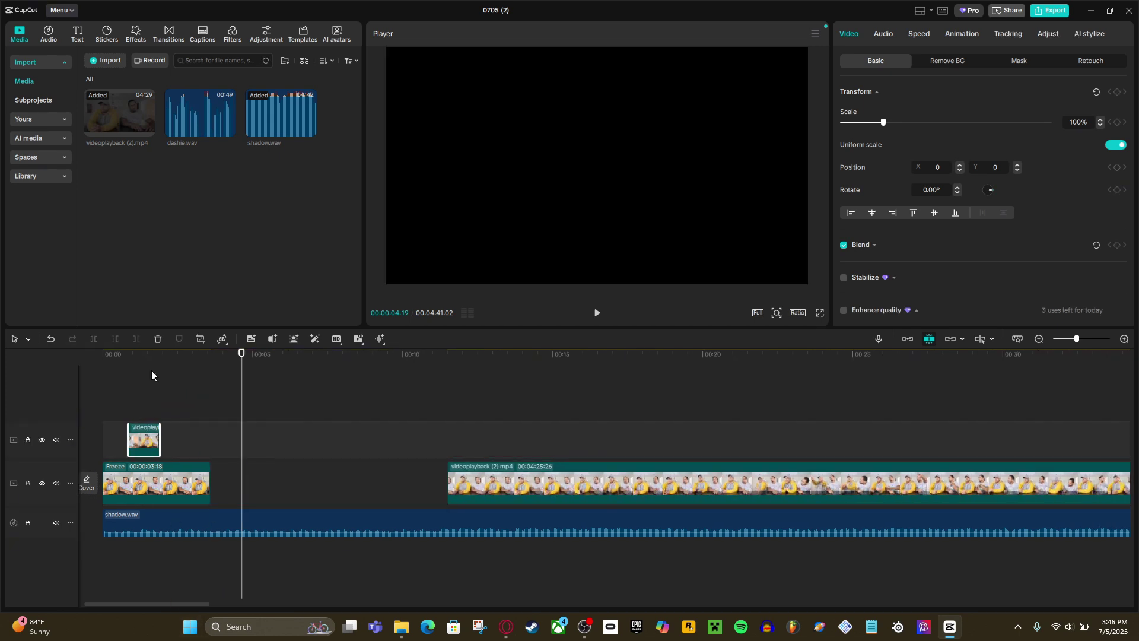
left_click_drag(148, 354, 119, 355)
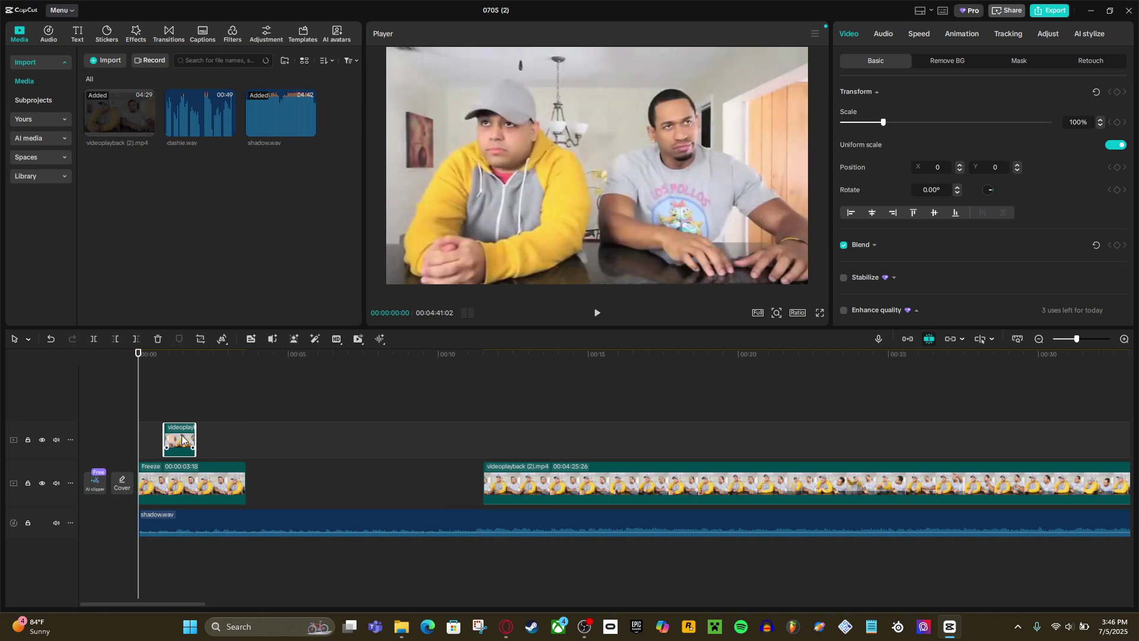
left_click_drag(182, 440, 156, 440)
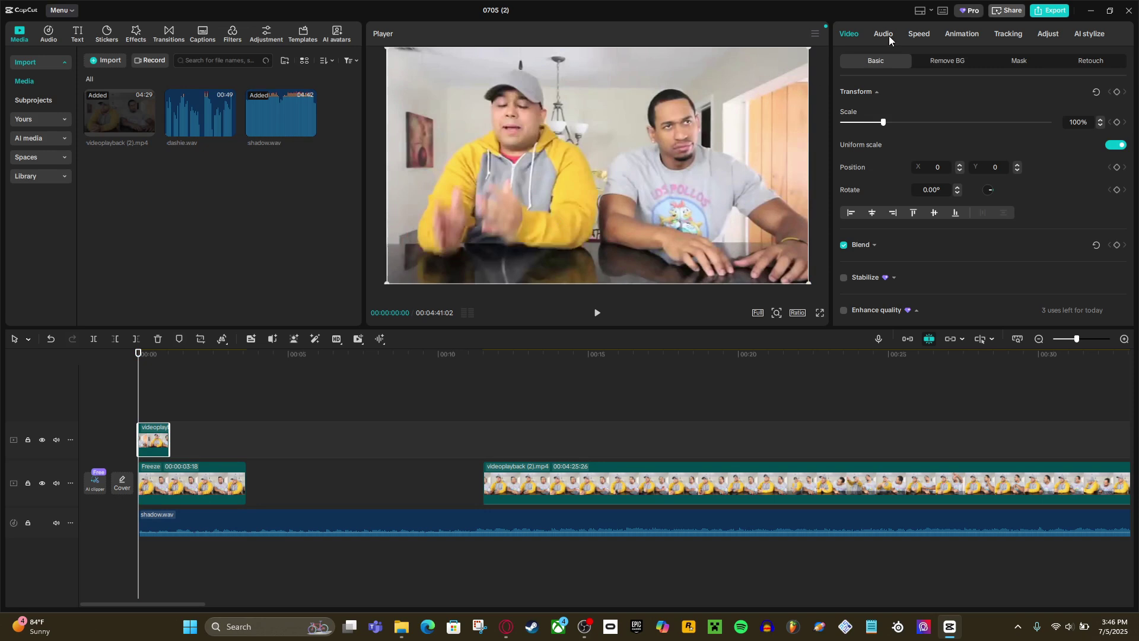
Set the short overlay clip's speed to 2.00x and play it back.
left_click(919, 34)
mouse_move(944, 107)
left_mouse_down()
mouse_move(963, 109)
mouse_move(935, 111)
left_mouse_up()
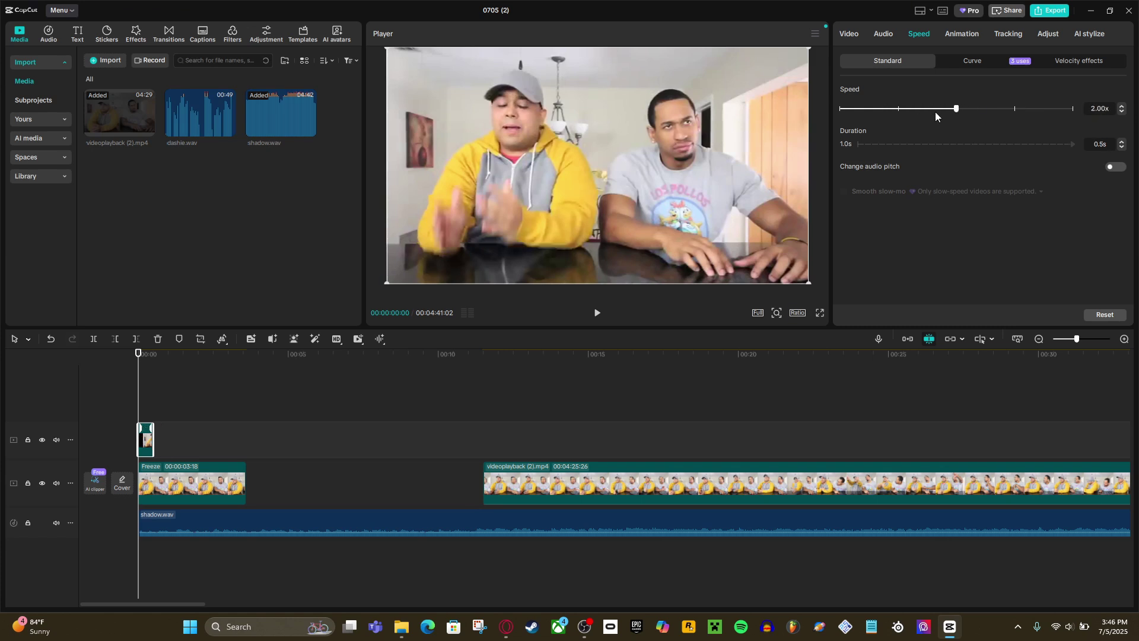
key("space")
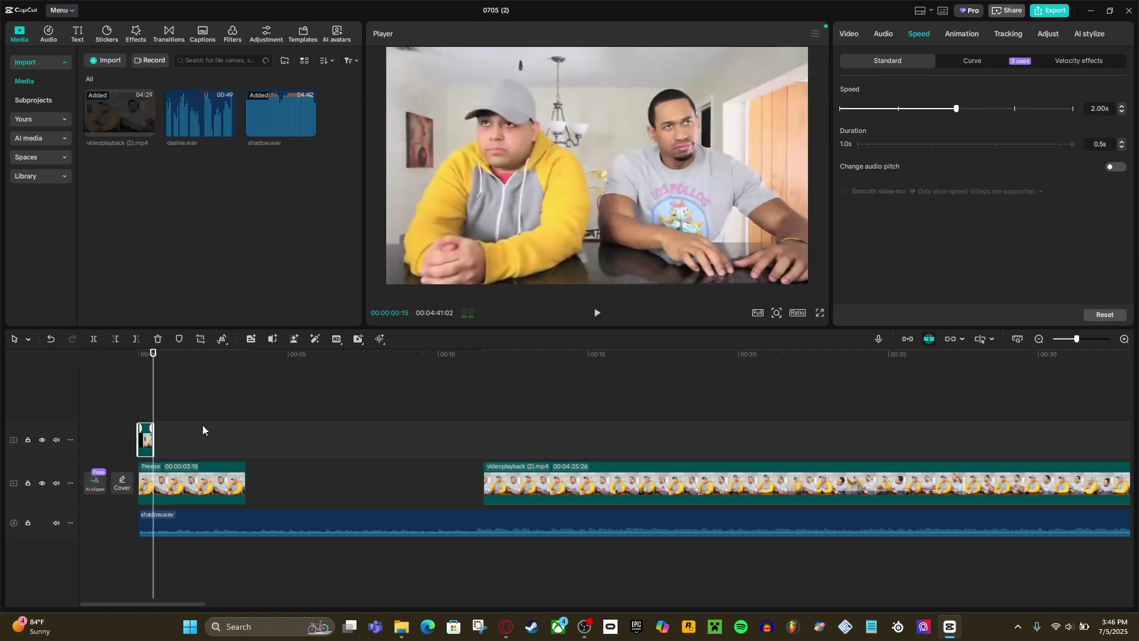
left_click(145, 375)
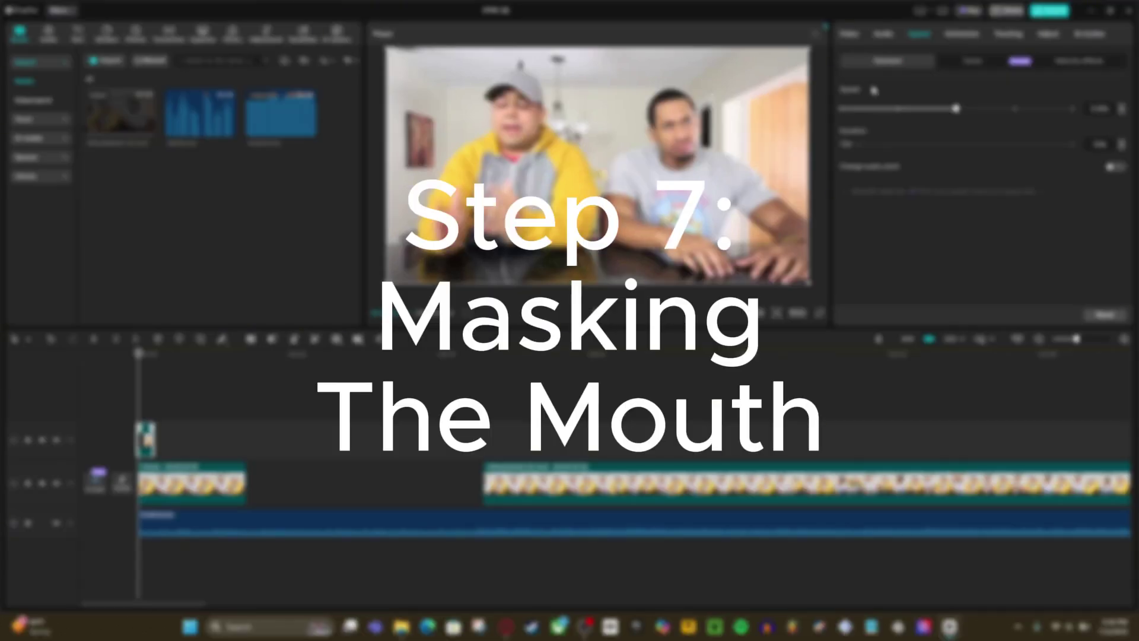
Add a mask to the short overlay clip and change its shape to Pen.
left_click(850, 36)
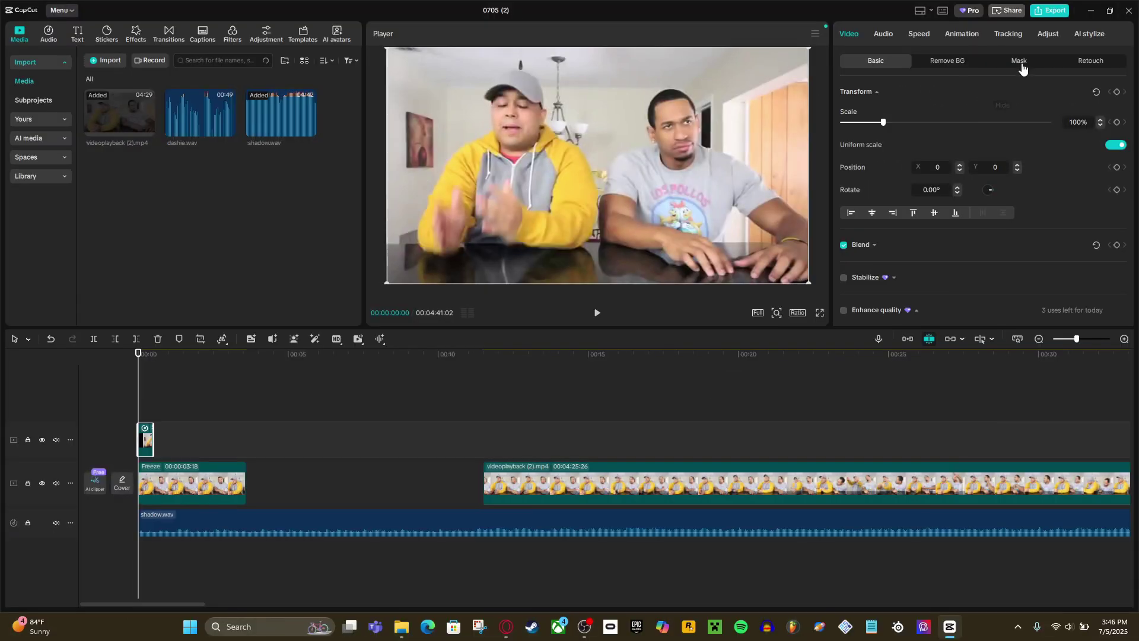
left_click(1019, 62)
left_click(870, 112)
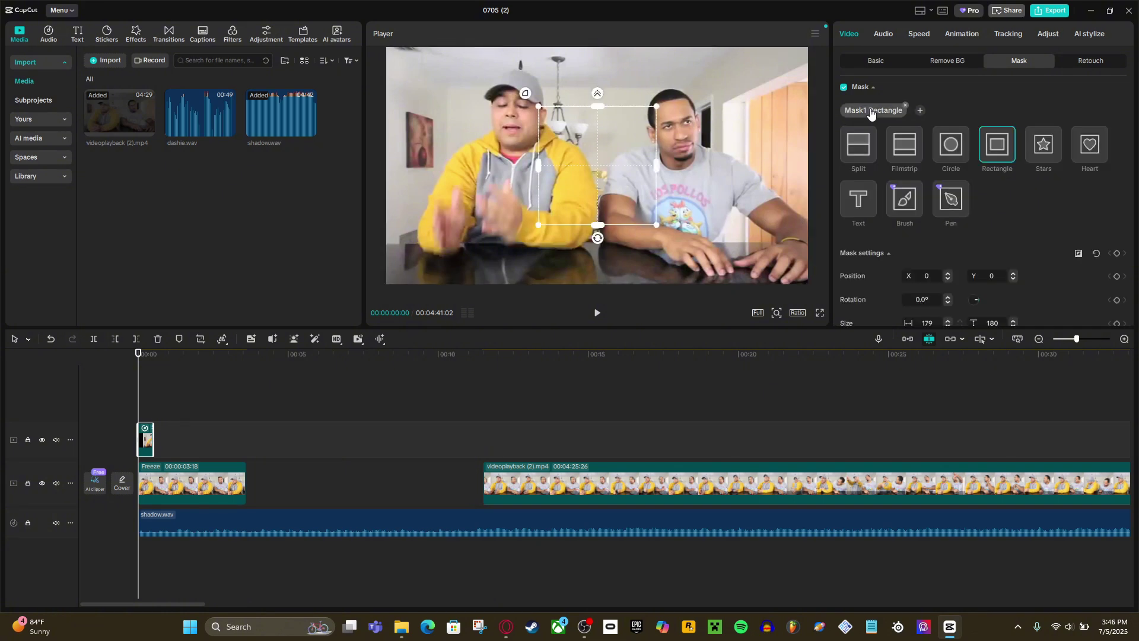
left_click(951, 202)
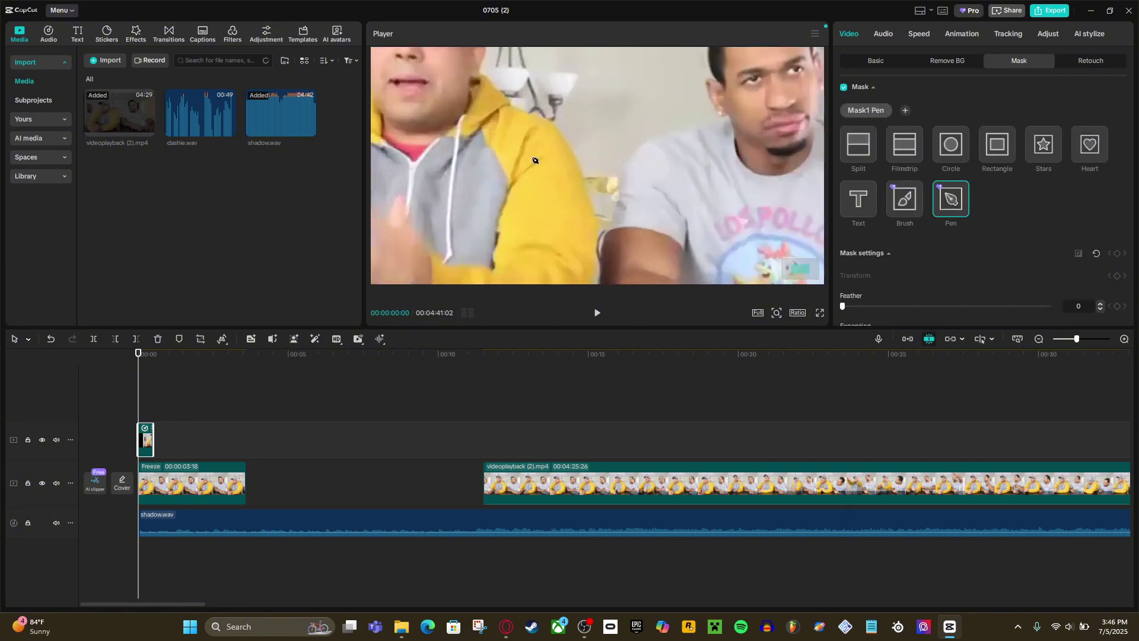
left_click(892, 61)
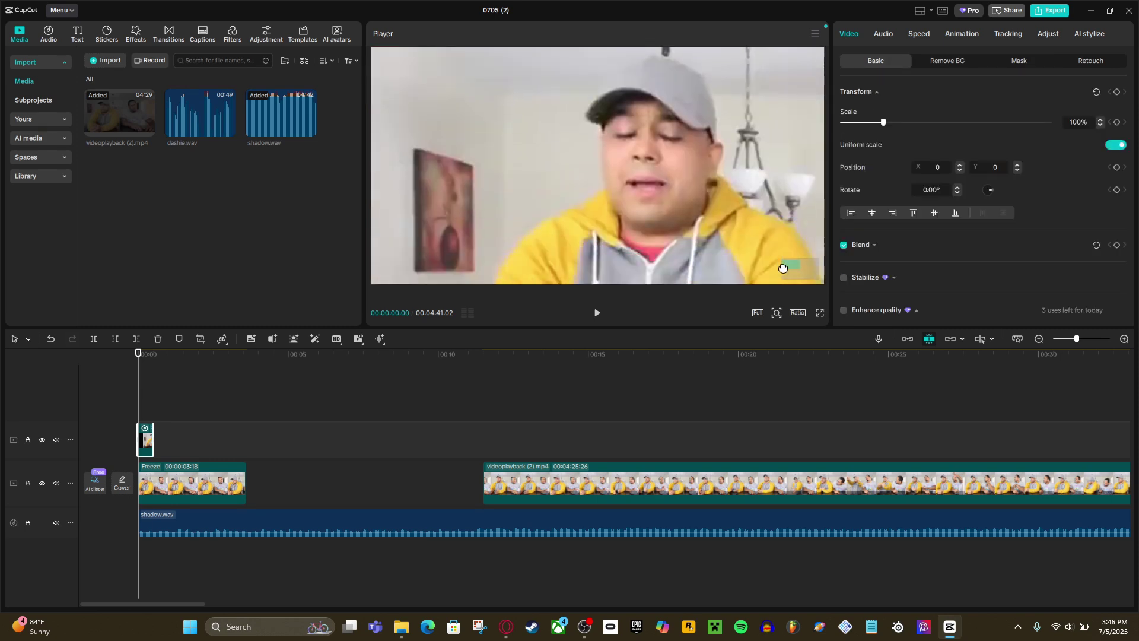
left_click(1002, 63)
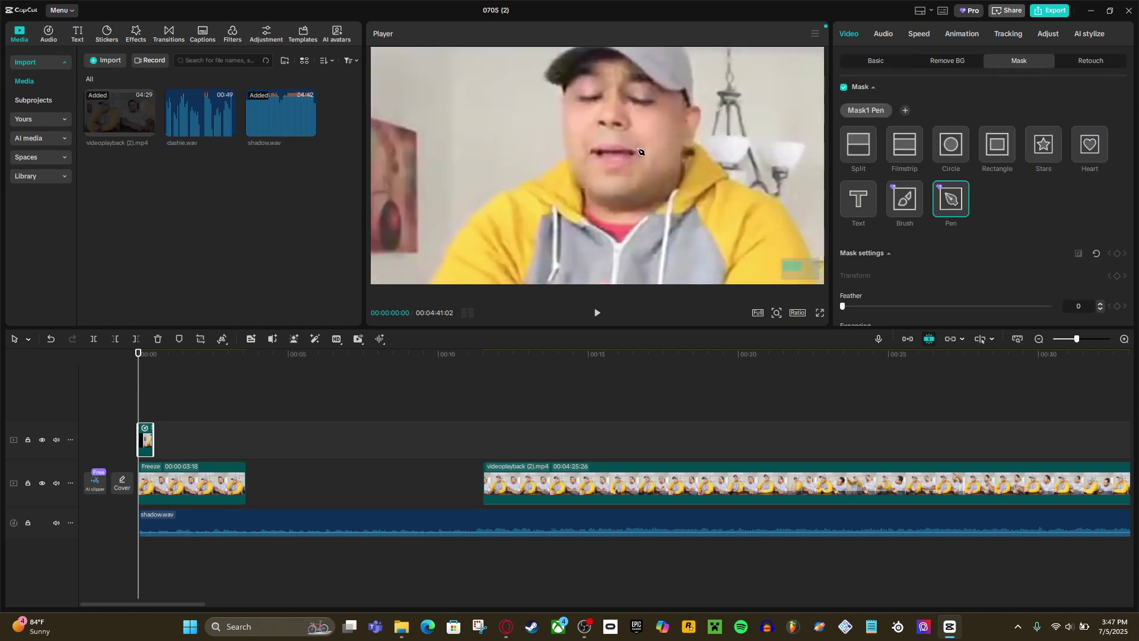
Draw a closed pen mask outline around the mouth and chin of the man in the yellow hoodie.
left_click(658, 117)
left_click(582, 113)
left_click(562, 152)
left_click(583, 202)
left_click(624, 213)
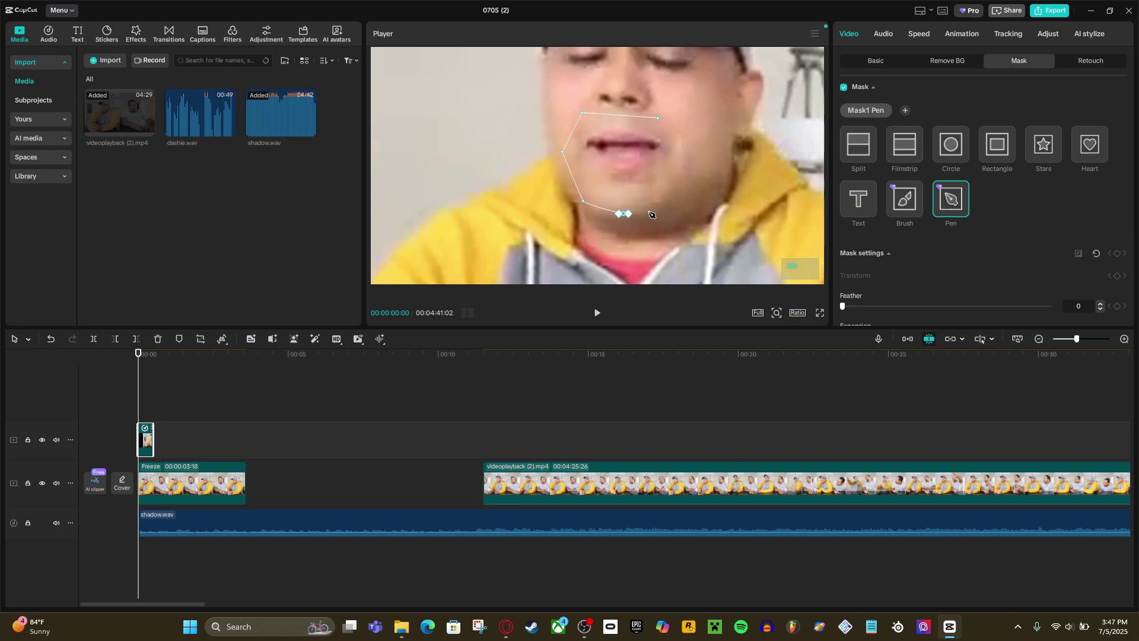
left_click(665, 206)
left_click(687, 189)
left_click(697, 163)
left_click(686, 138)
left_click(675, 125)
left_click(658, 119)
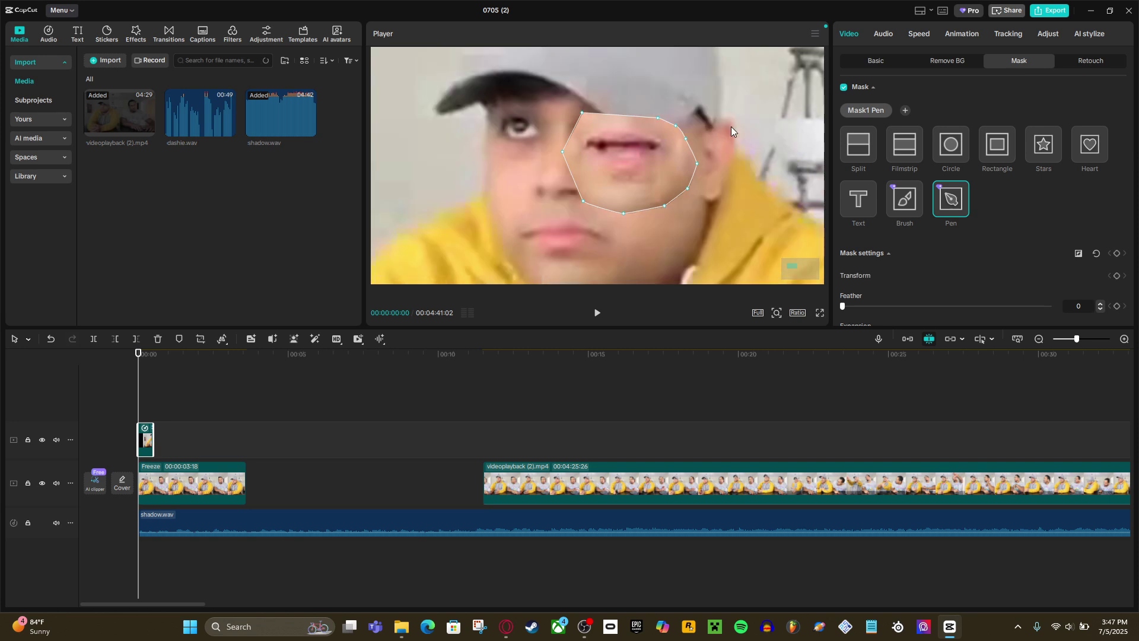
Move the masked clip over the frozen face's mouth, at about X -142, Y -199, and tighten the mask outline around the mouth and chin.
left_click(887, 64)
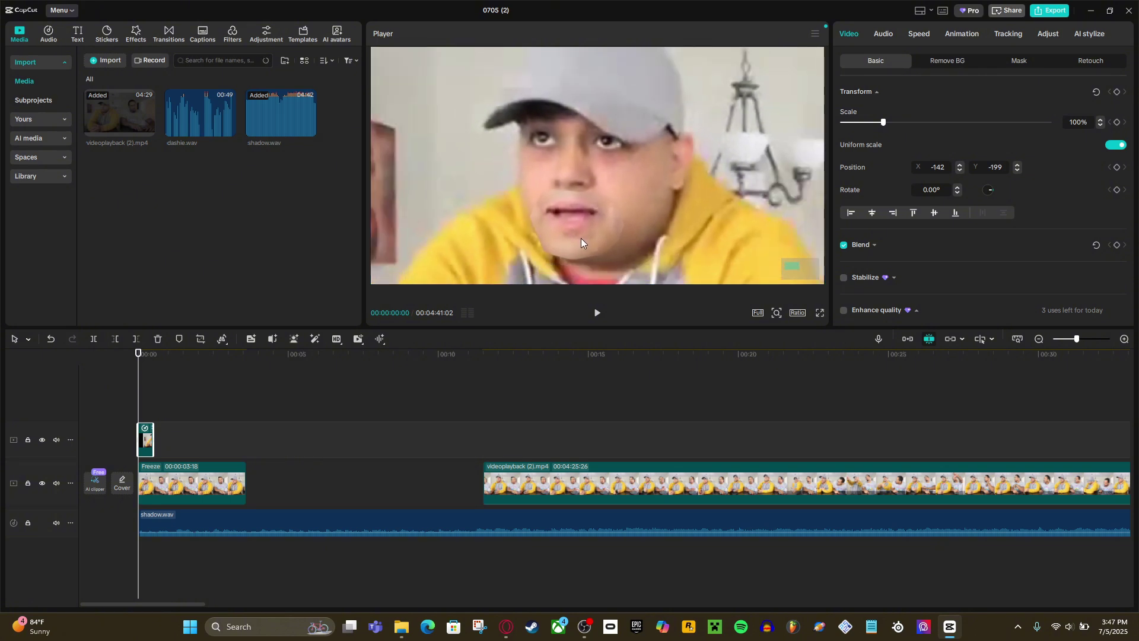
left_click(990, 62)
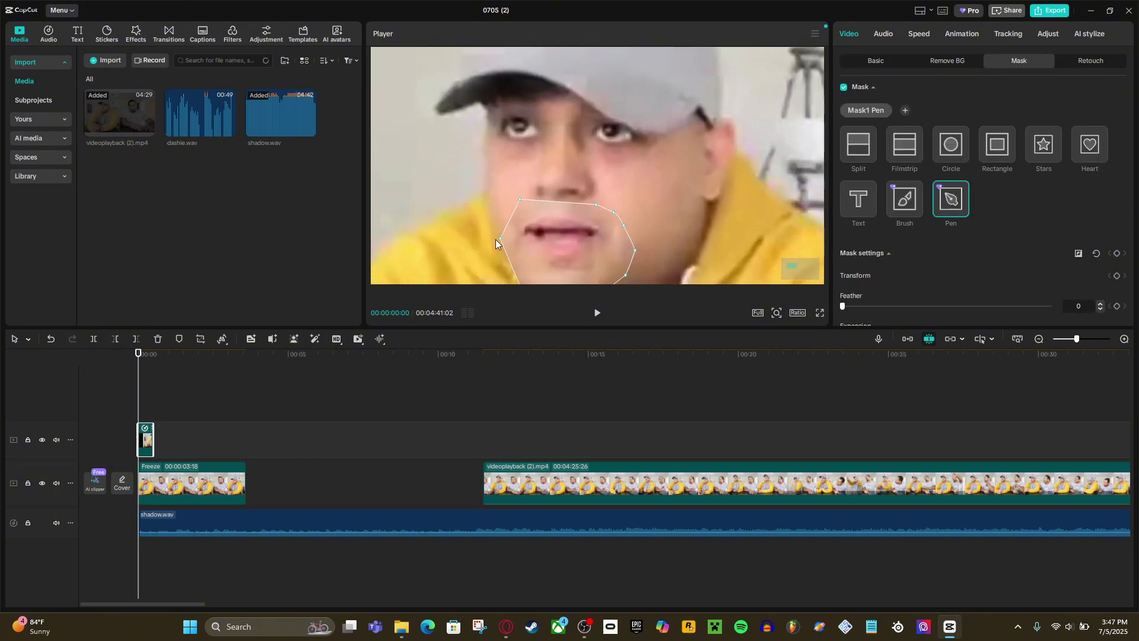
left_click_drag(501, 238, 508, 238)
scroll(522, 171, "down", 2)
scroll(522, 170, "up", 1)
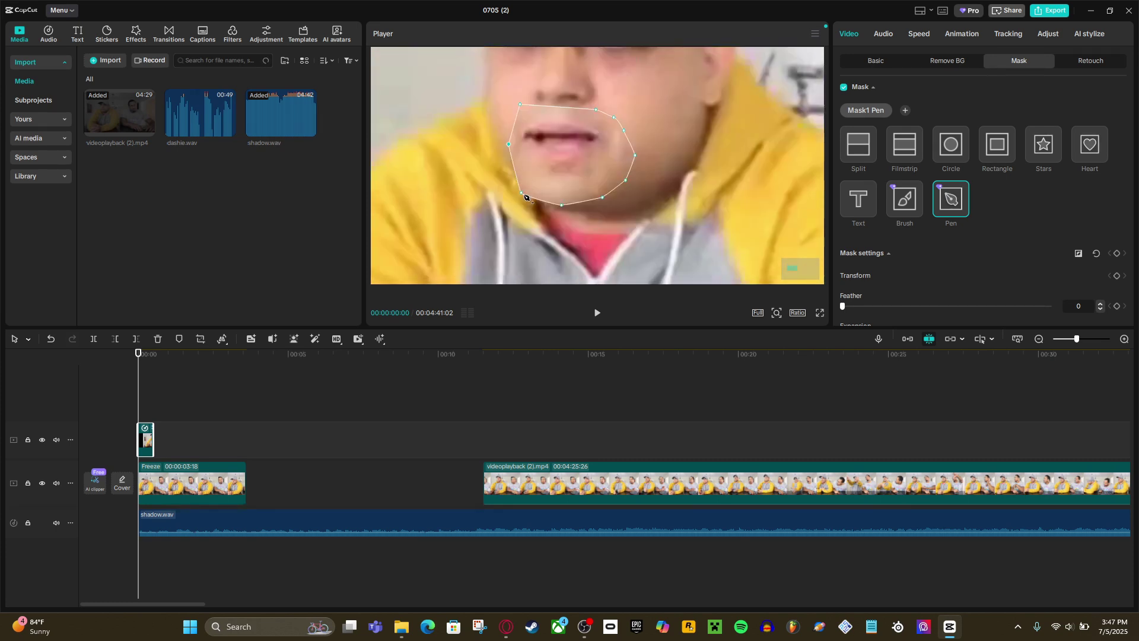
left_click_drag(526, 197, 592, 194)
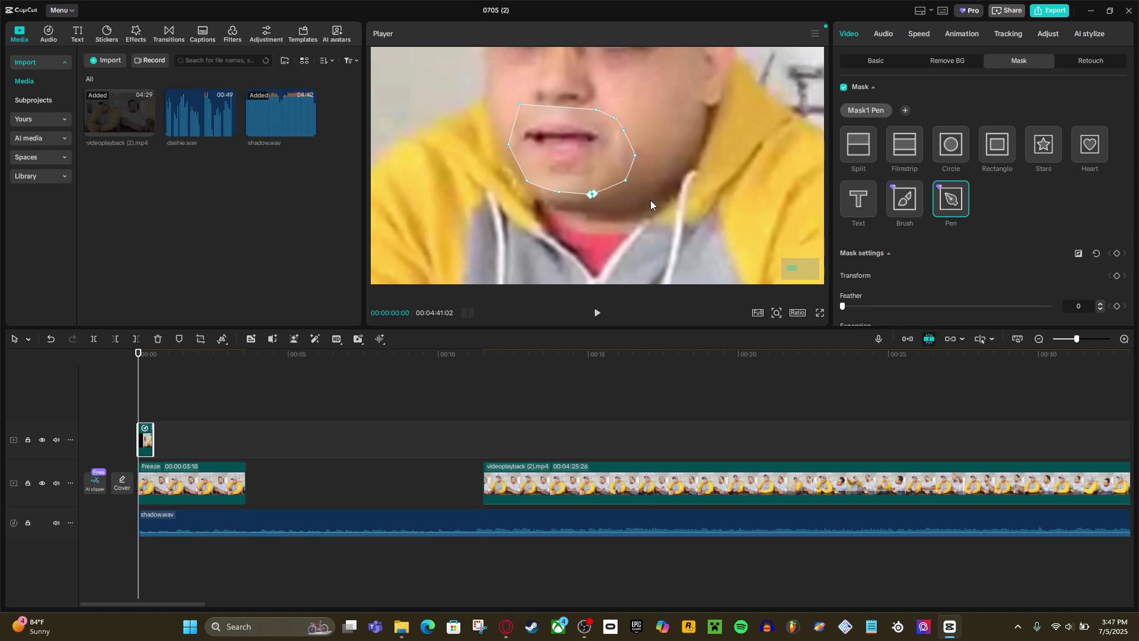
left_click_drag(521, 105, 521, 113)
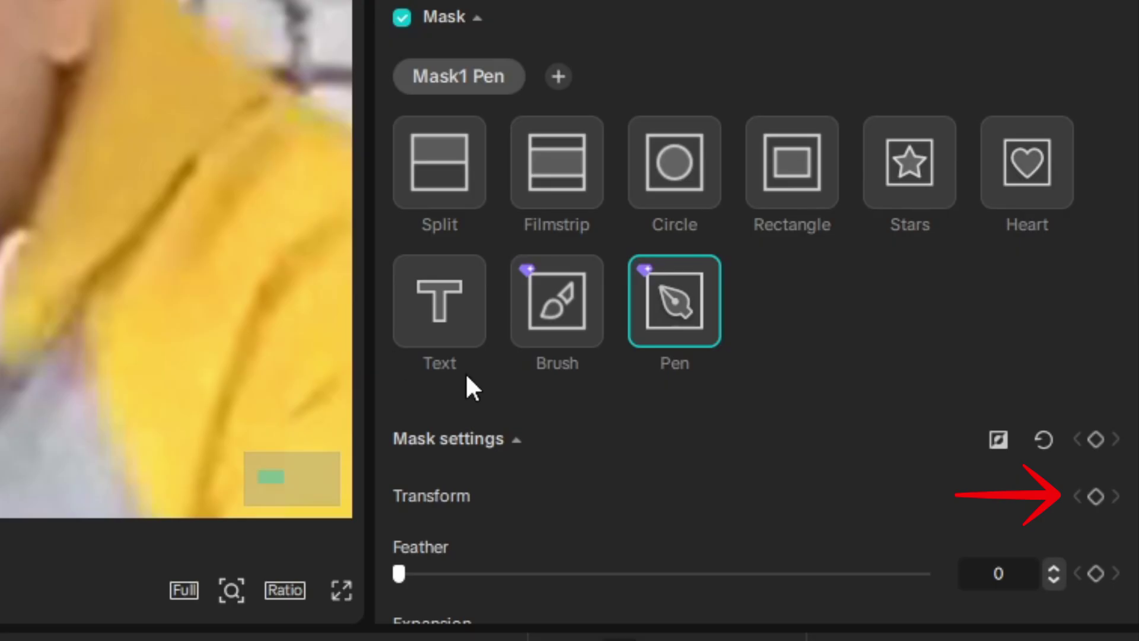
Keyframe the mask's Transform at 00:00:00:00 and shift the mask frame by frame up to 00:00:00:14 so it follows the mouth.
left_click(1097, 497)
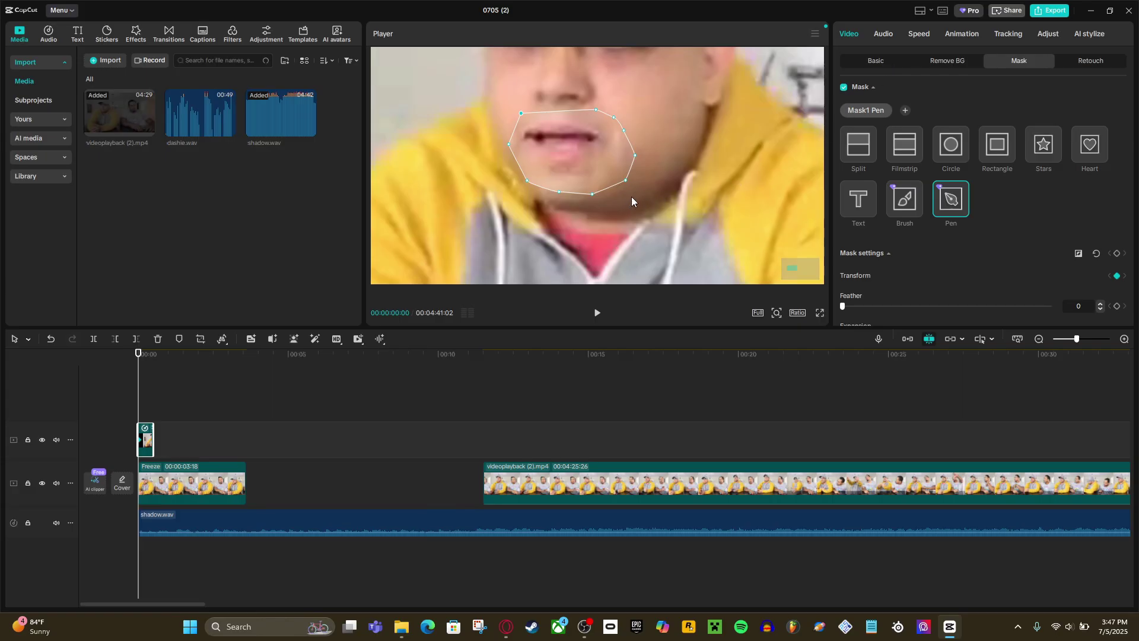
key("Right")
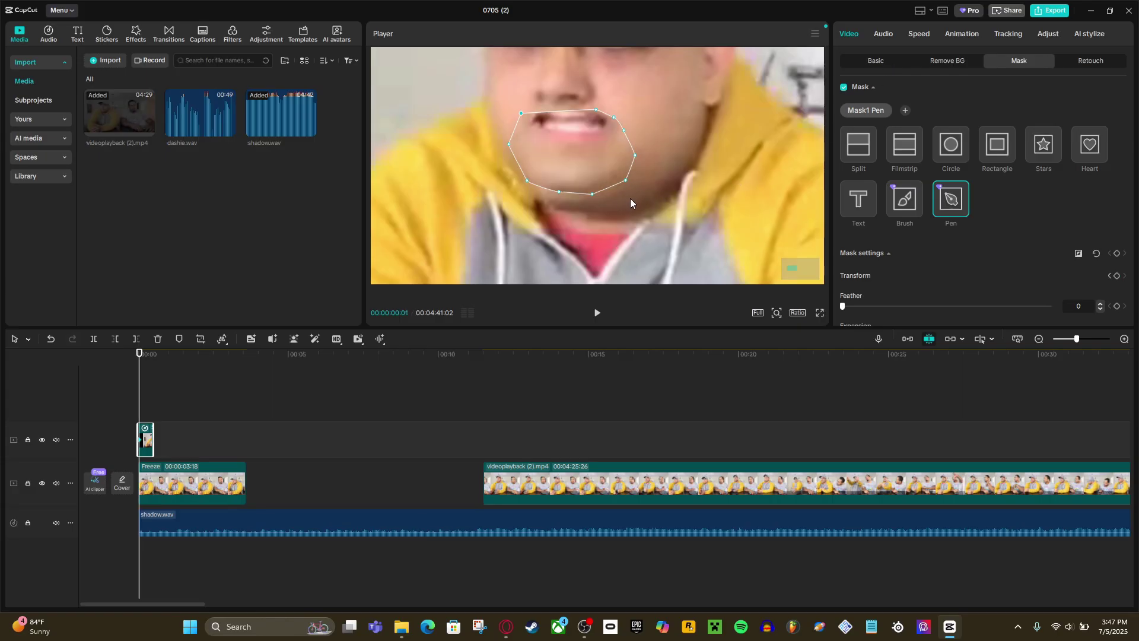
mouse_move(573, 167)
left_mouse_down()
mouse_move(582, 122)
mouse_move(584, 160)
left_mouse_up()
key("Right")
key("Right")
key("Right")
key("Right")
key("Right")
key("Right")
key("Right")
key("Right")
key("Right")
key("Right")
key("Right")
key("Right")
key("Right")
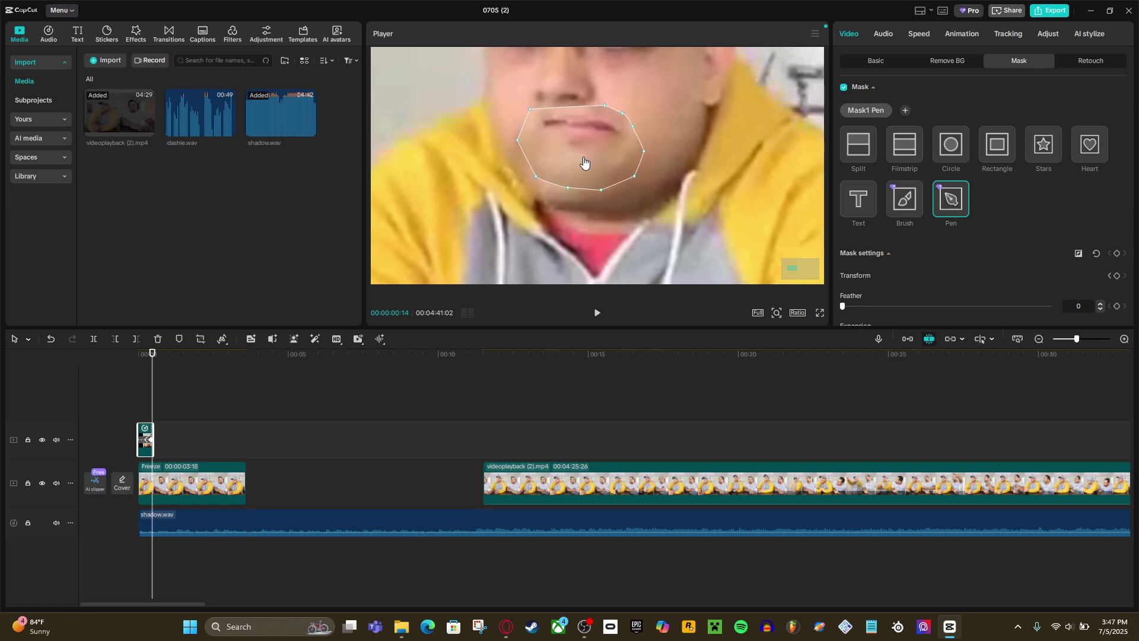
Align the overlay's mouth with the frozen face using position keyframes, with X -188, Y -203 at 00:00:00:14, and play it back.
key("Right")
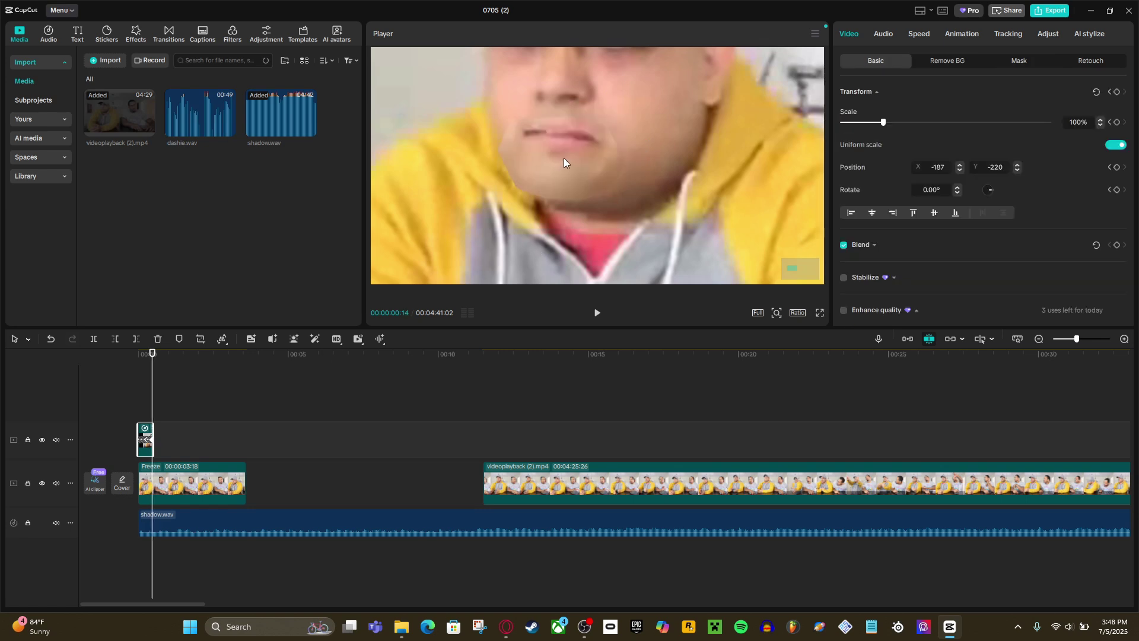
key("Right")
left_click_drag(564, 158, 562, 152)
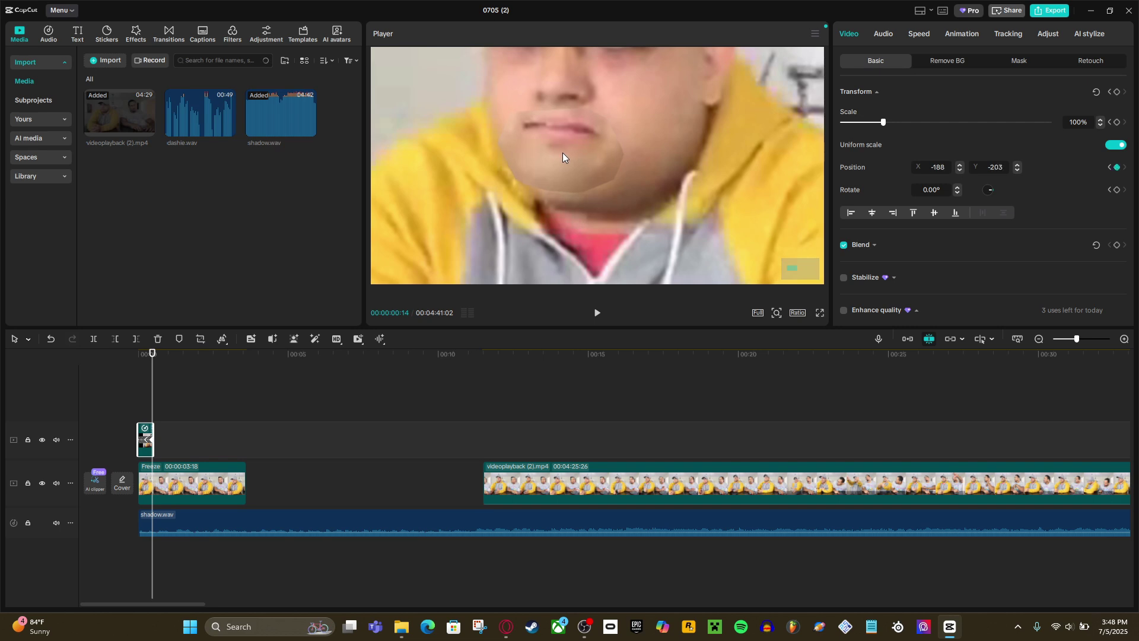
key("Right")
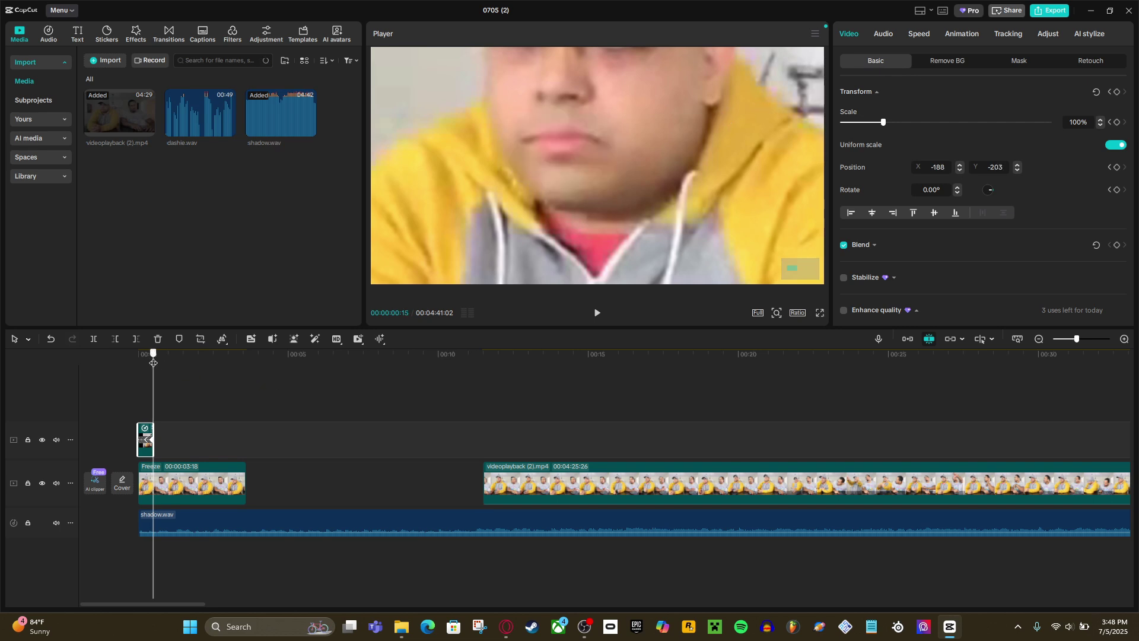
left_click_drag(154, 364, 121, 364)
key("space")
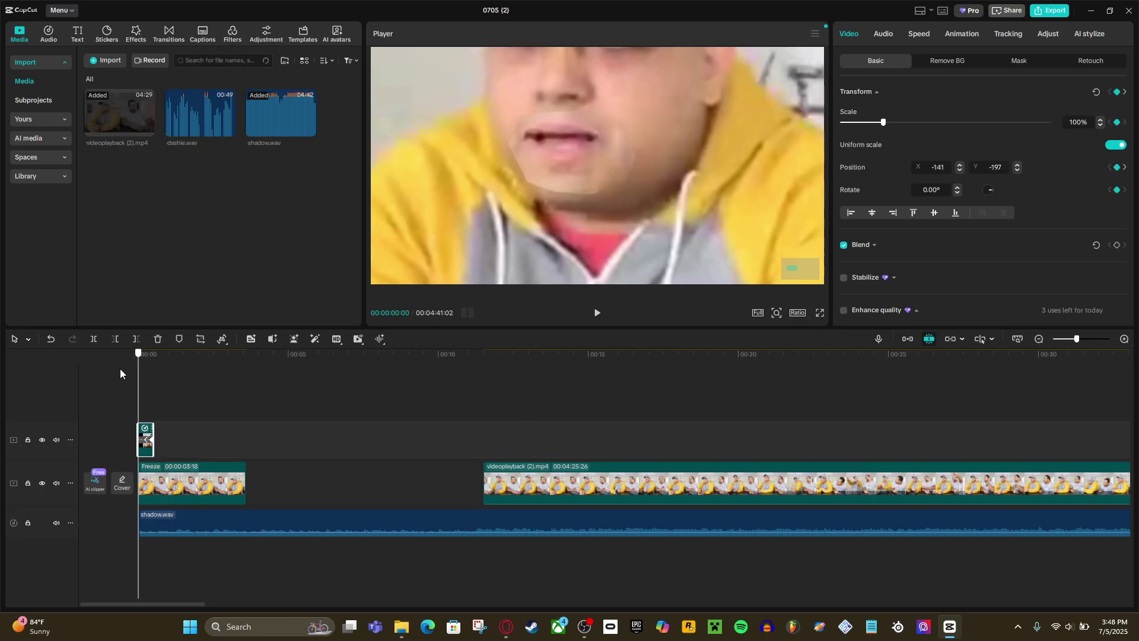
Set the pen mask's feather to 39 and play back the blended mouth over the frozen face.
left_click(1018, 60)
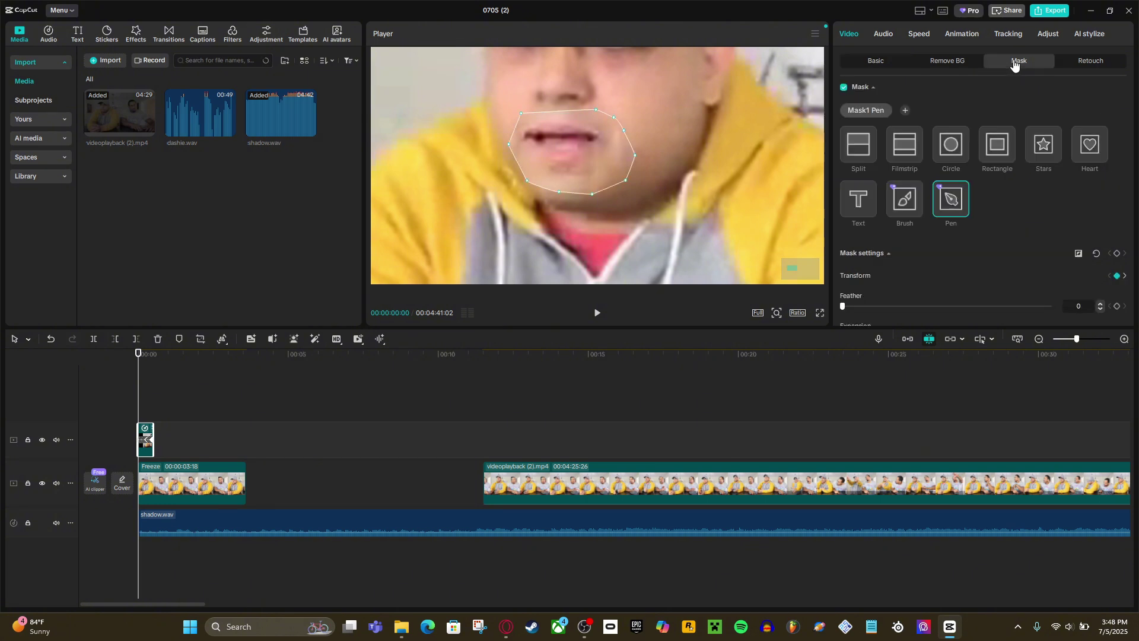
left_click_drag(843, 306, 927, 306)
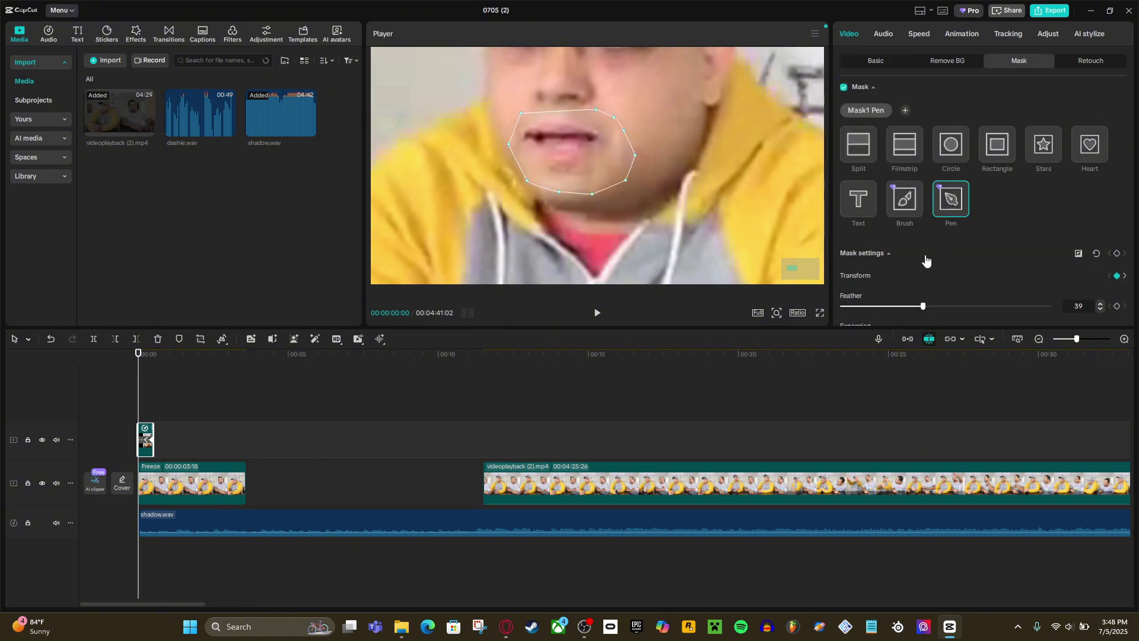
left_click(876, 60)
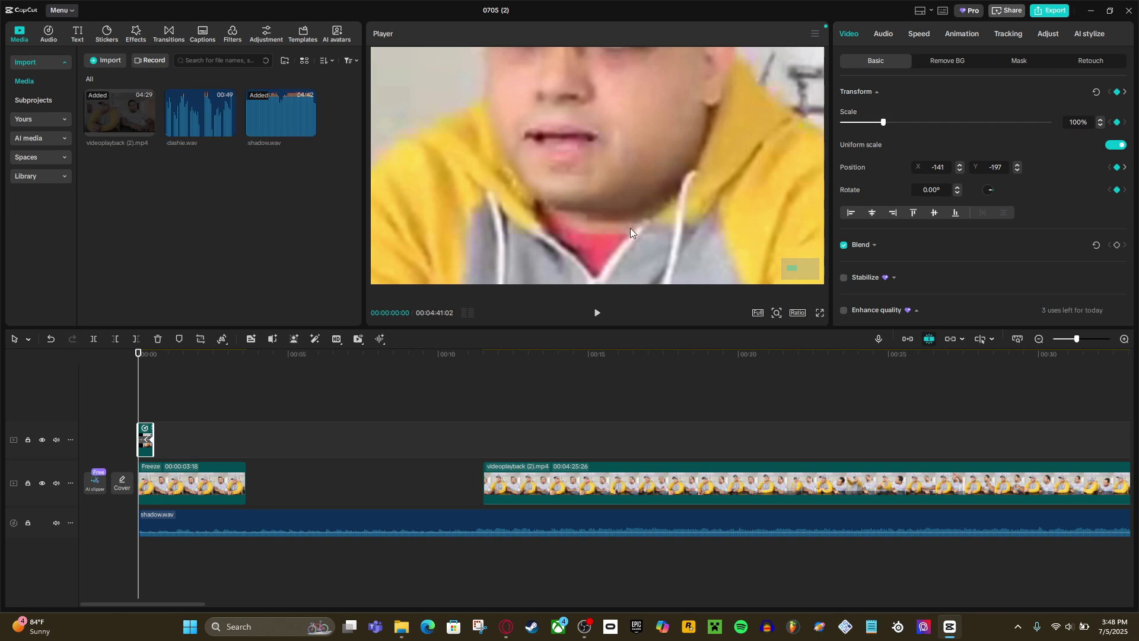
key("space")
key("space")
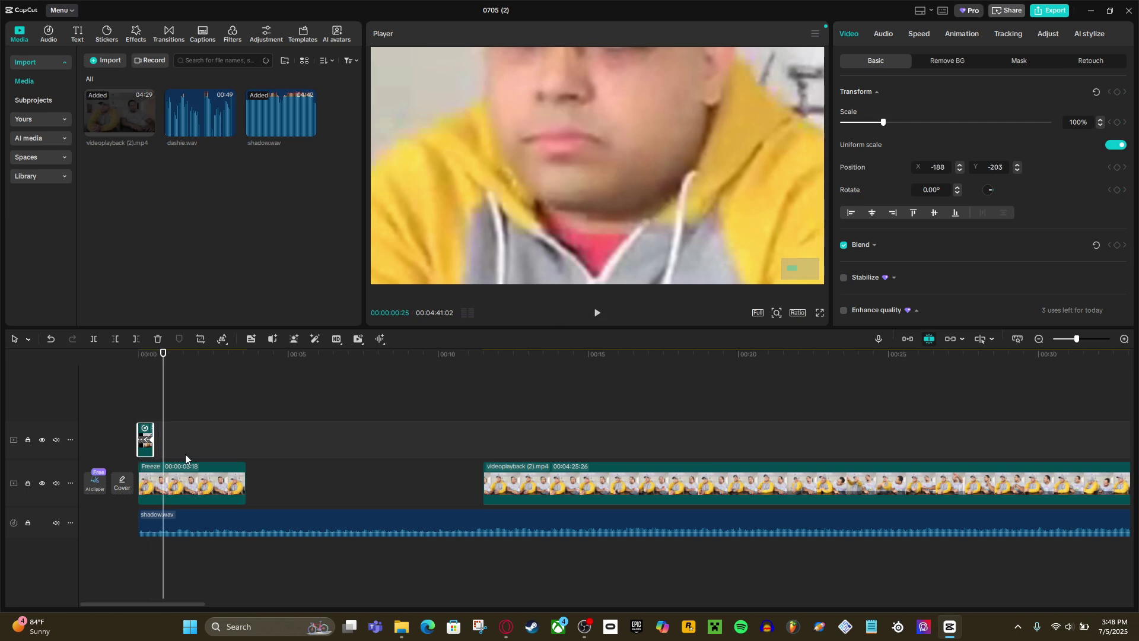
mouse_move(165, 380)
left_mouse_down()
mouse_move(126, 394)
mouse_move(153, 394)
left_mouse_up()
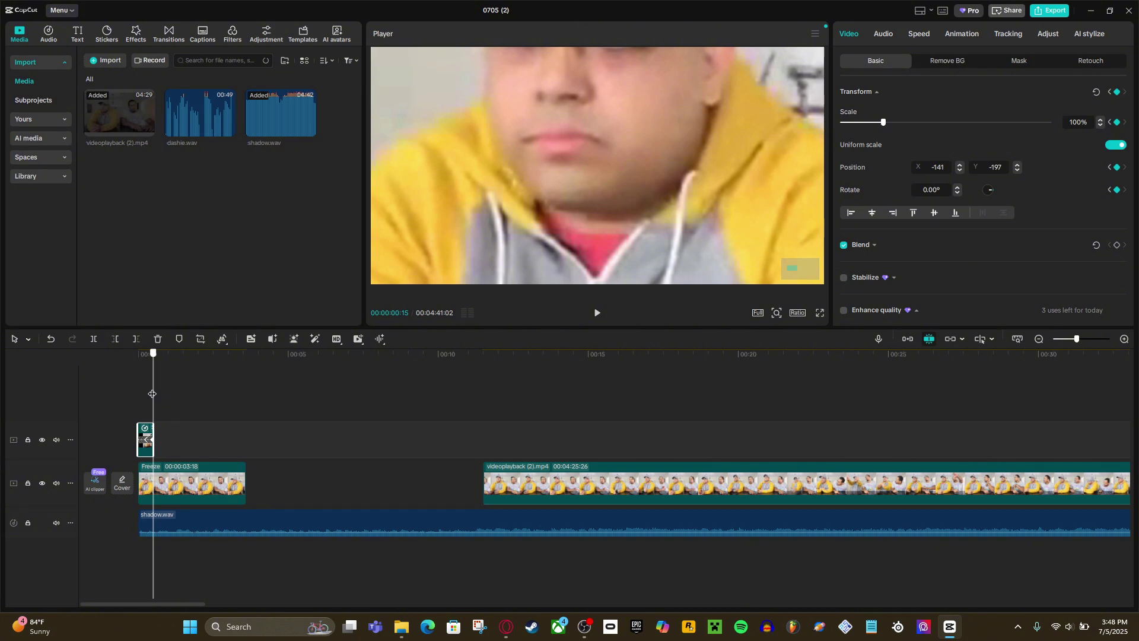
left_click(134, 396)
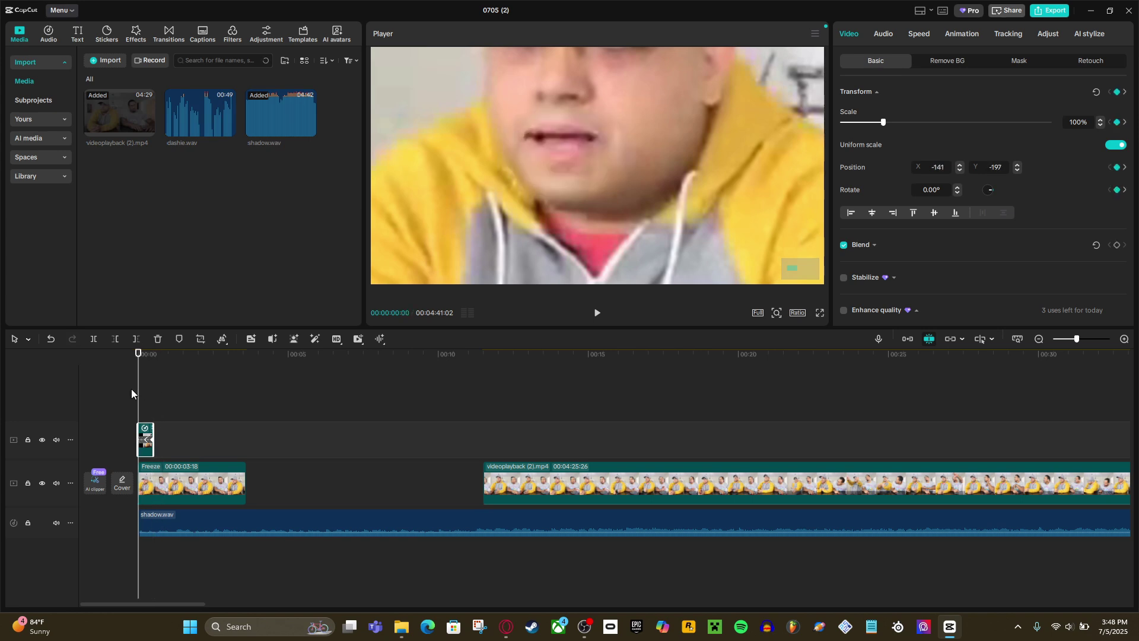
Paste a second copy of the masked mouth clip directly after the first and add dashie.wav from 00:00:00:00 beneath shadow.wav.
left_click(153, 391)
key("ctrl+v")
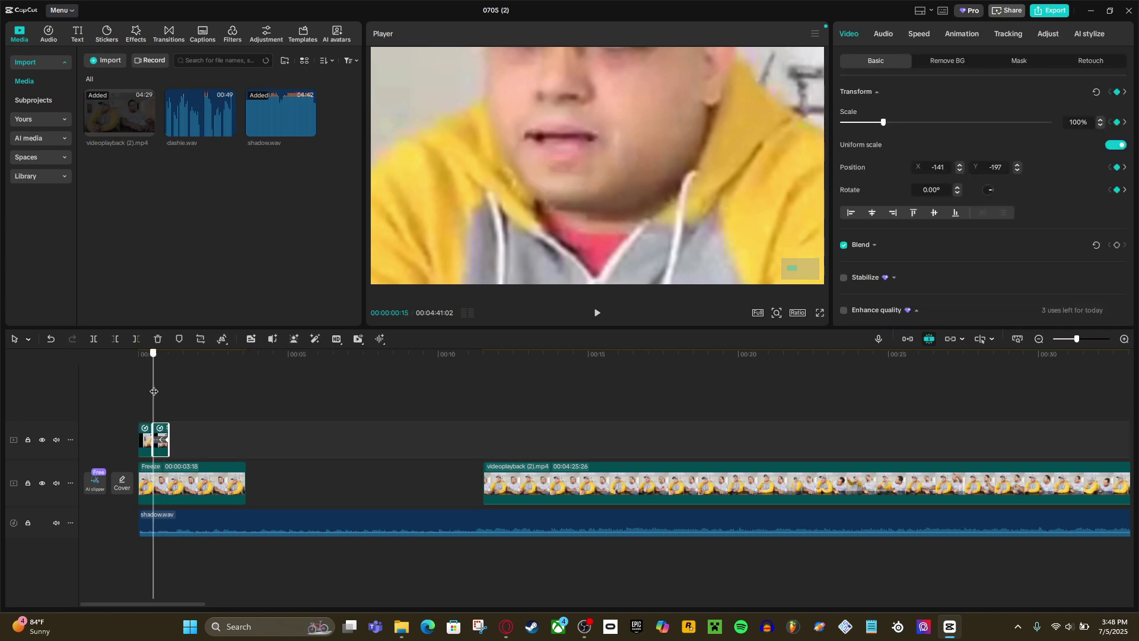
left_click_drag(220, 128, 141, 555)
left_click(127, 394)
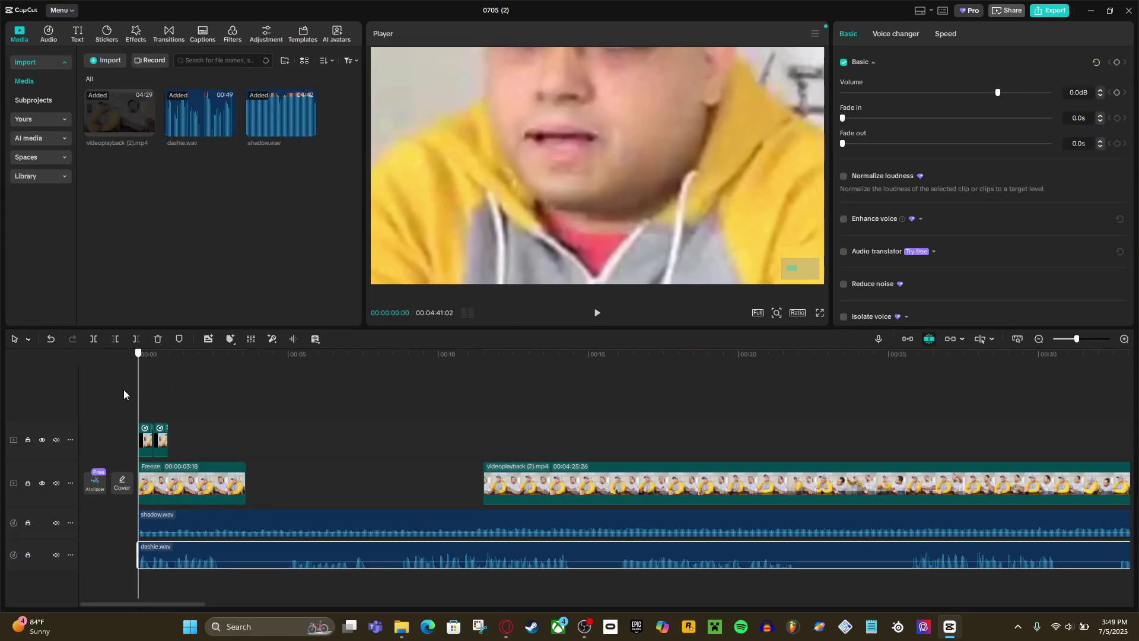
Paste further copies of the masked mouth clip end to end over the frozen frame and play them back.
left_click(159, 450)
key("ctrl+c")
left_click(175, 391)
key("ctrl+v")
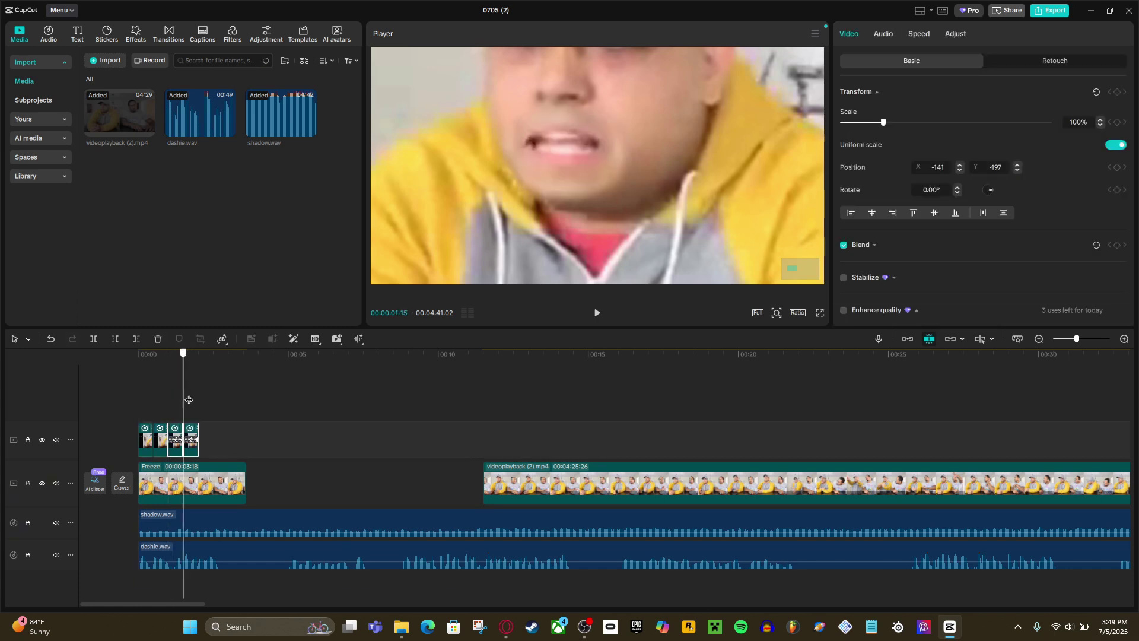
key("ctrl+v")
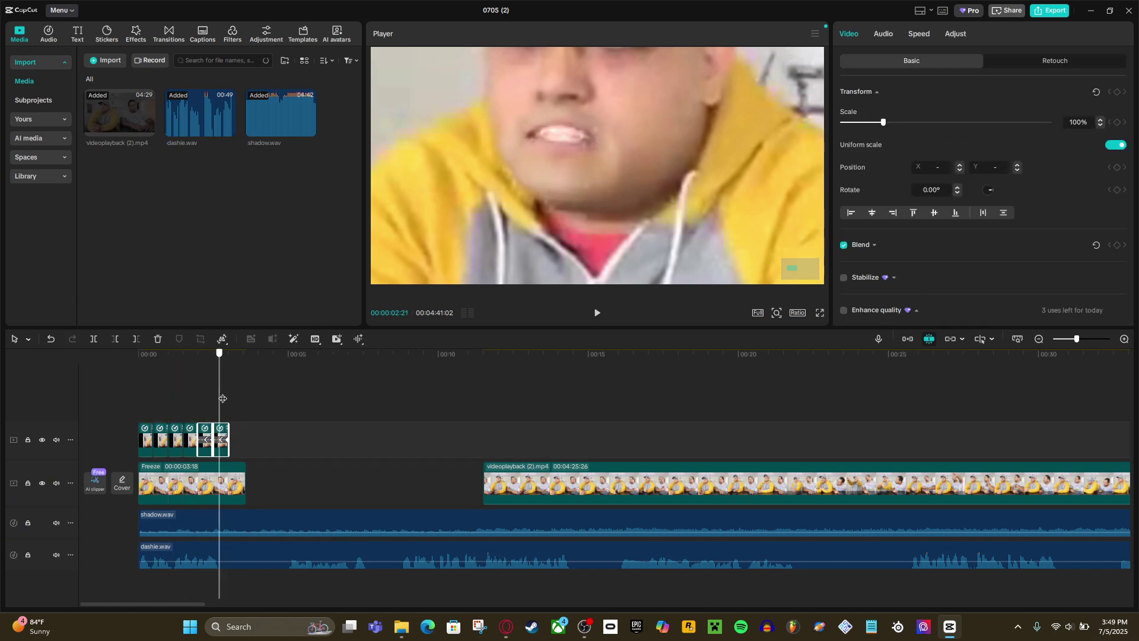
left_click(224, 407)
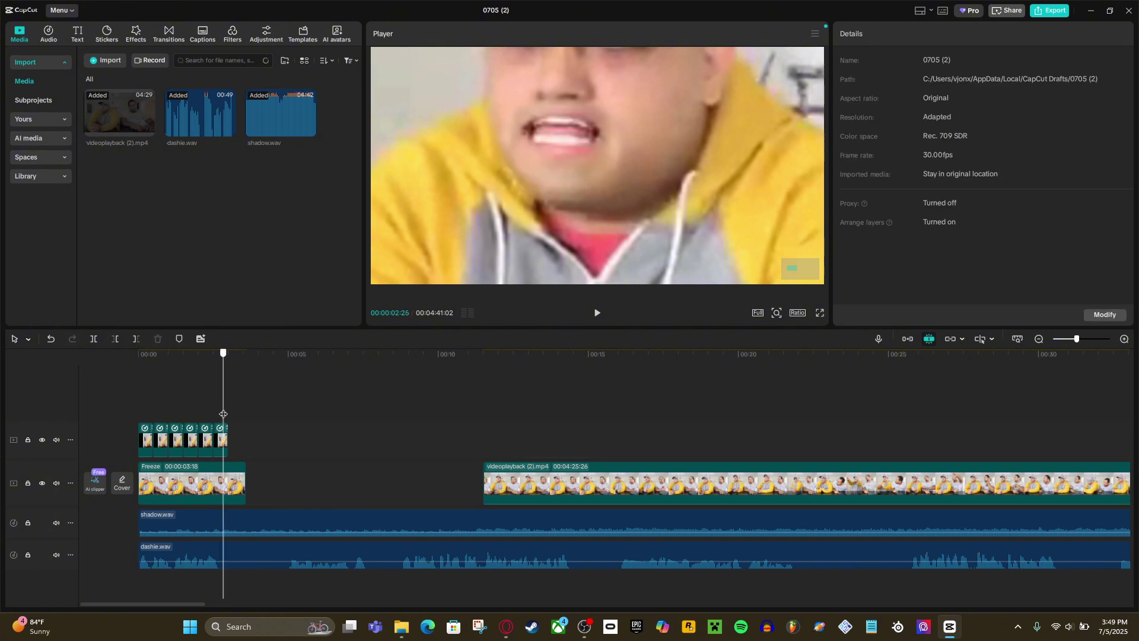
key("ctrl+z")
key("space")
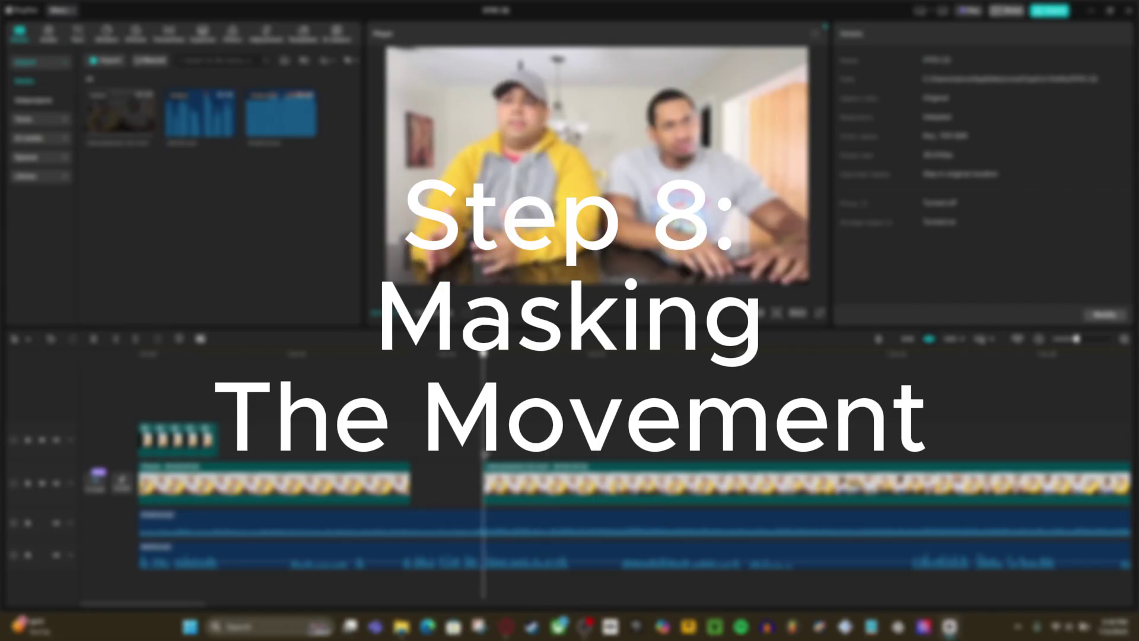
Create a freeze frame of videoplayback (2).mp4 at 00:00:11:22 and place it on the overlay track after the mouth clips.
left_click(529, 473)
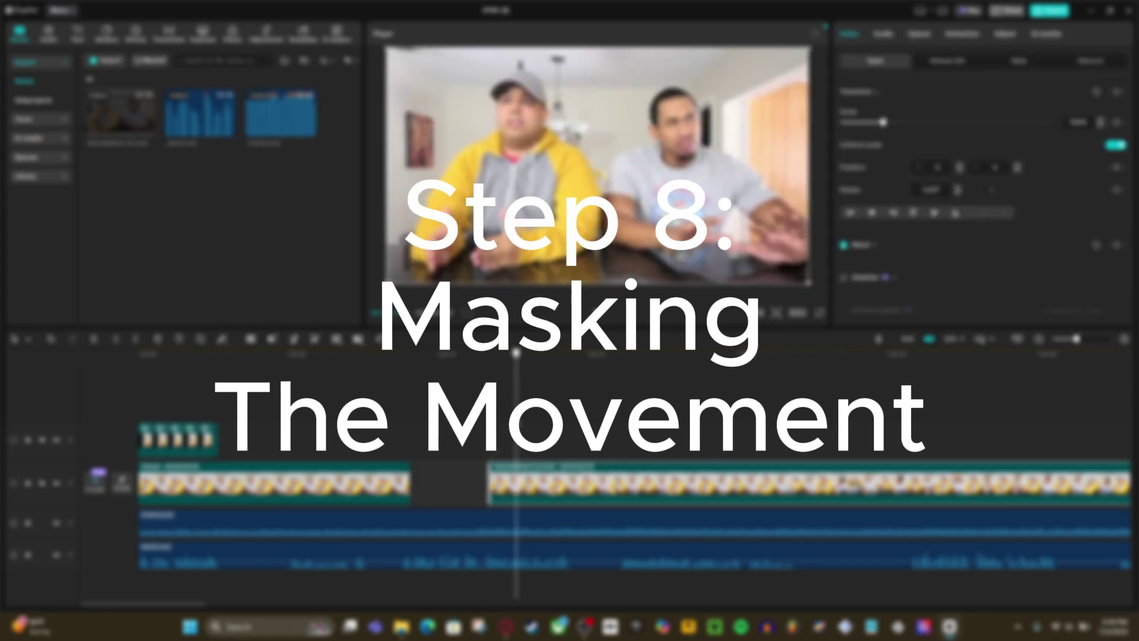
key("Up")
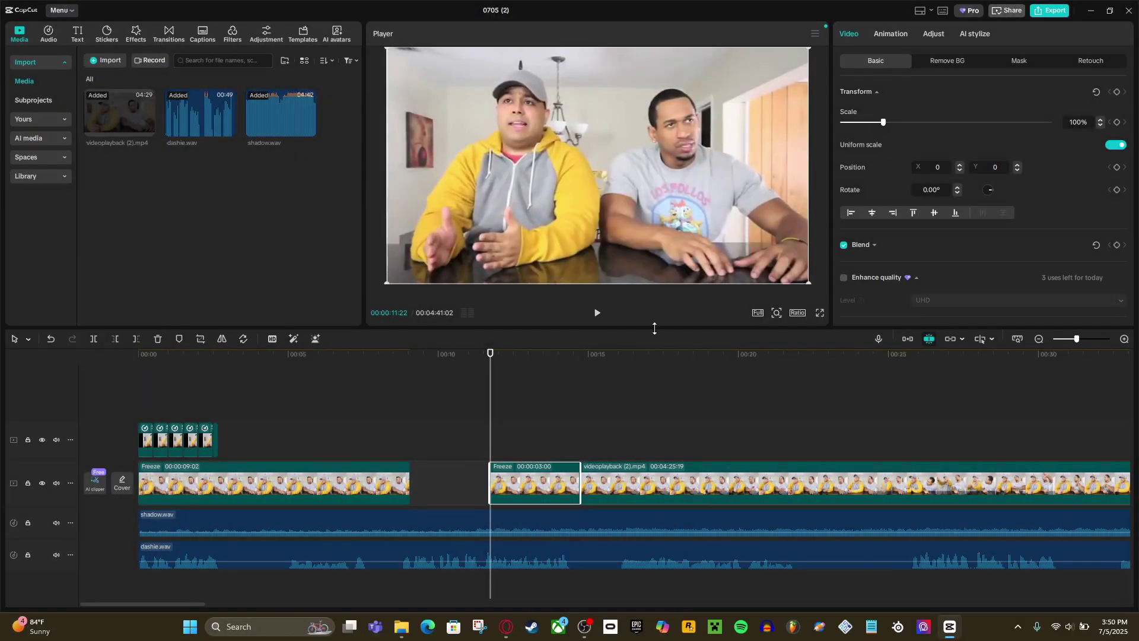
left_click_drag(534, 483, 261, 440)
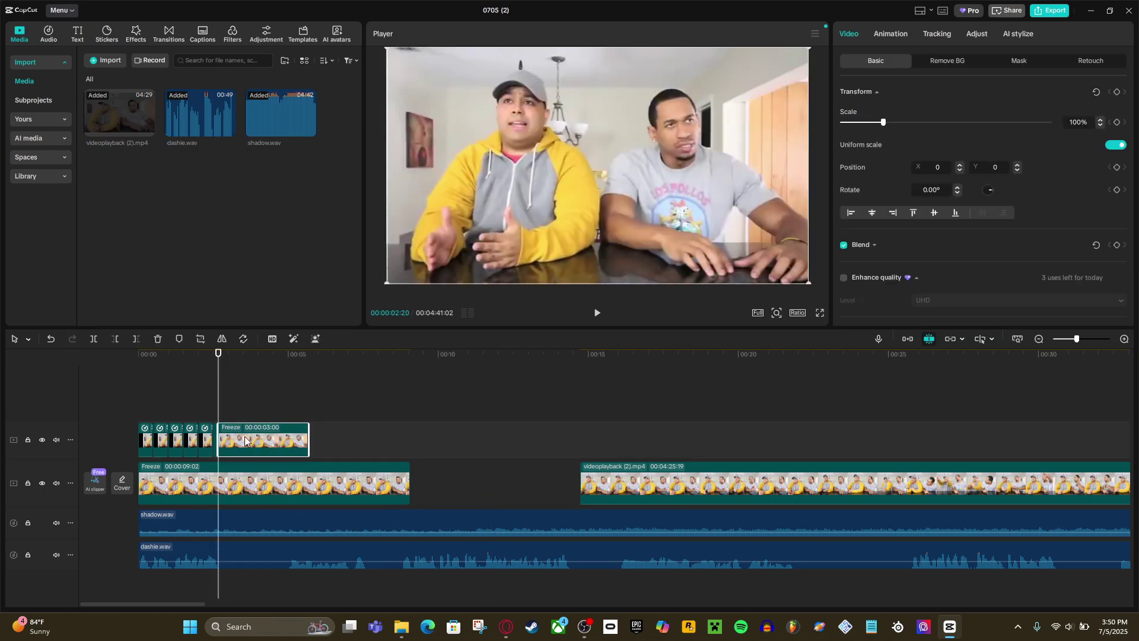
Outline the torso, arms and hands of the man in grey with a pen mask on the short clip at 00:00:02:20.
left_click(276, 336)
left_click_drag(326, 298, 571, 298)
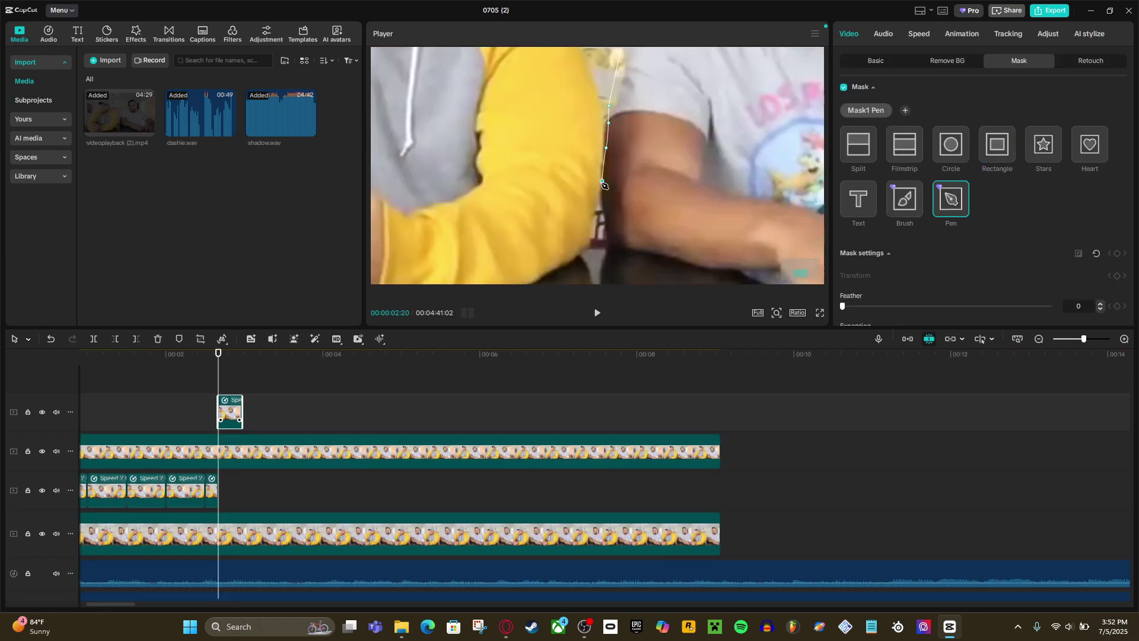
mouse_move(602, 241)
left_mouse_down()
mouse_move(646, 261)
mouse_move(691, 165)
mouse_move(614, 166)
left_mouse_up()
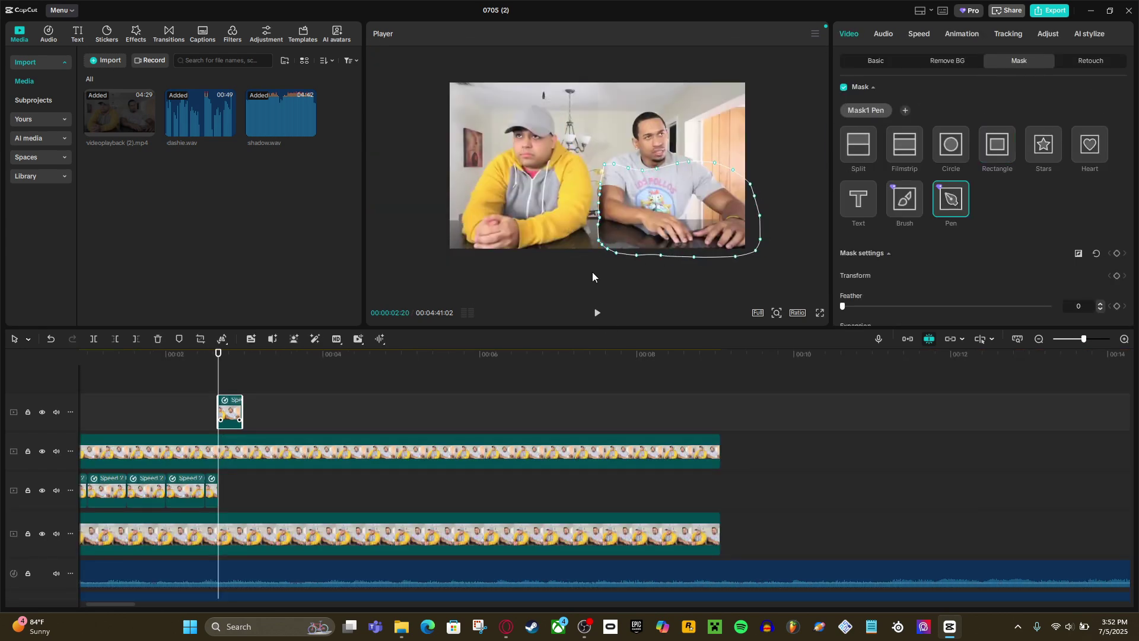
Freeze the masked arm clip at its last frame, 00:00:02:29, and play back from the start.
left_click(231, 385)
left_click(240, 399)
left_click(223, 339)
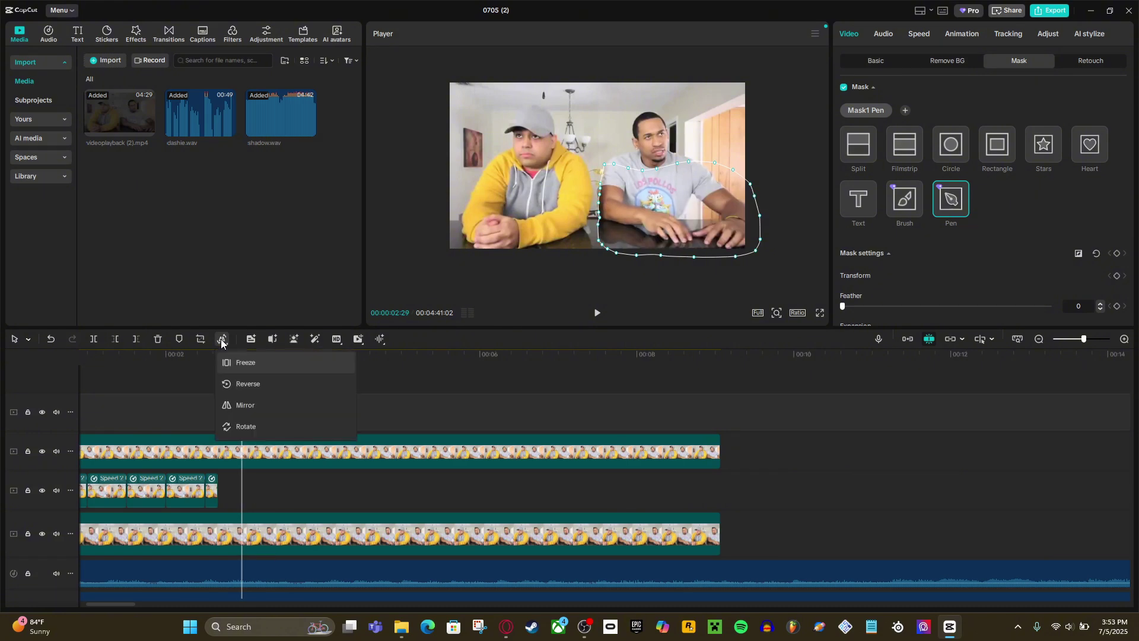
left_click(243, 361)
left_click(143, 387)
key("space")
scroll(235, 400, "down", 2)
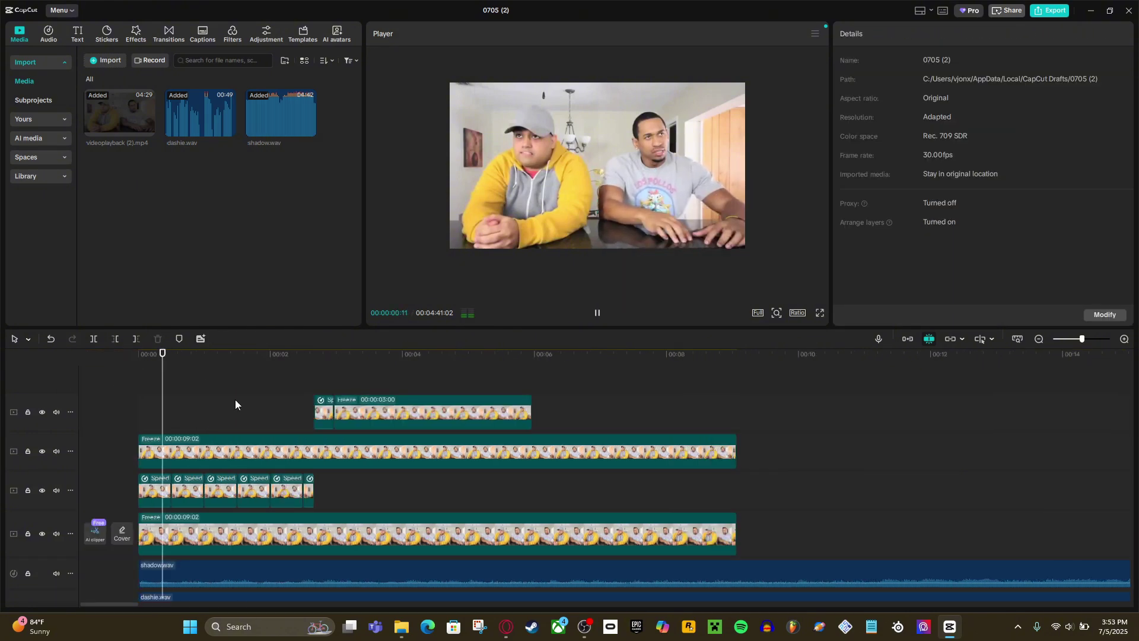
Split videoplayback (2).mp4 at 00:00:16:15 and place the cut piece on a new overlay track above the arm freeze frame.
scroll(706, 463, "down", 2)
left_click(756, 503)
left_click(747, 534)
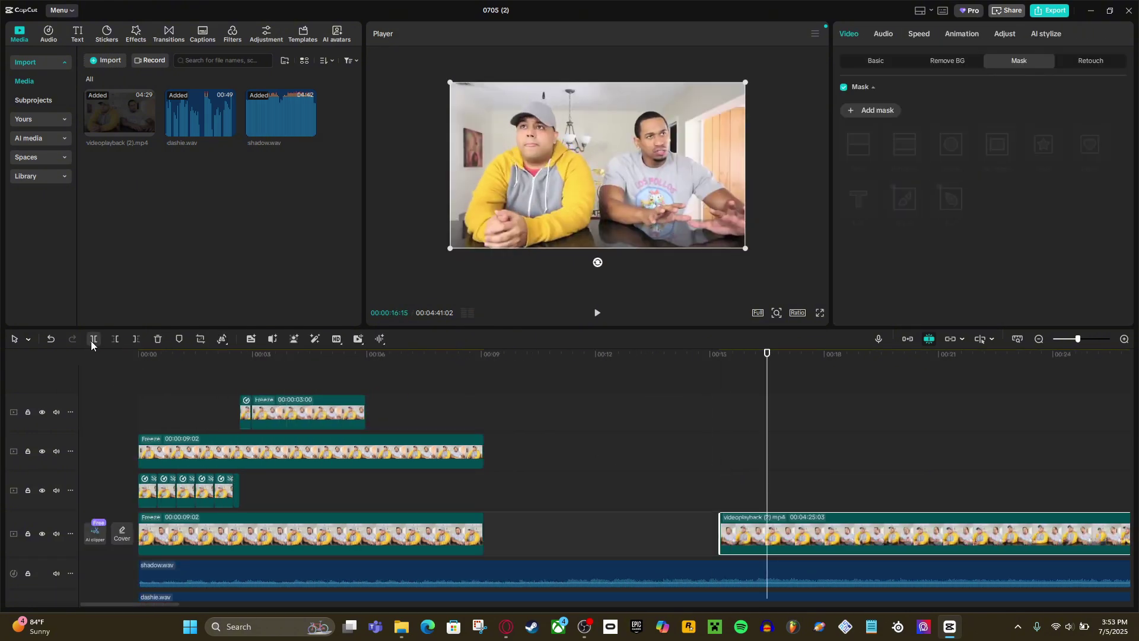
key("ctrl+b")
left_click_drag(745, 534, 275, 415)
left_click(275, 412)
Speed up the new overlay clip and outline the talking man's mouth and chin with a pen mask.
left_click_drag(928, 111, 951, 110)
left_click(849, 33)
left_click(875, 60)
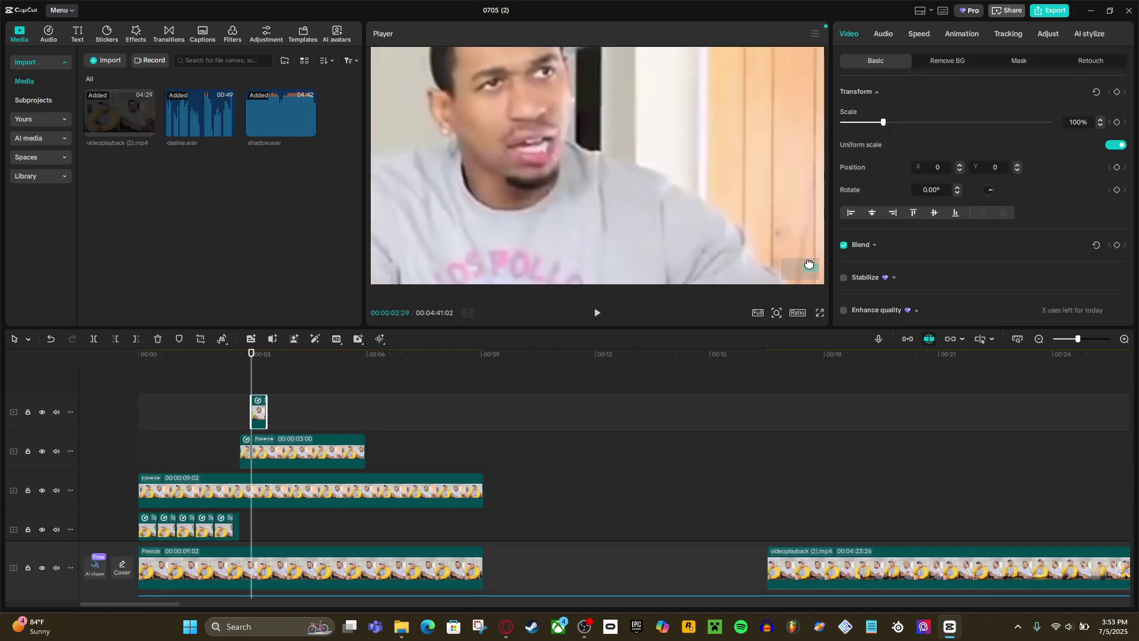
left_click(1019, 61)
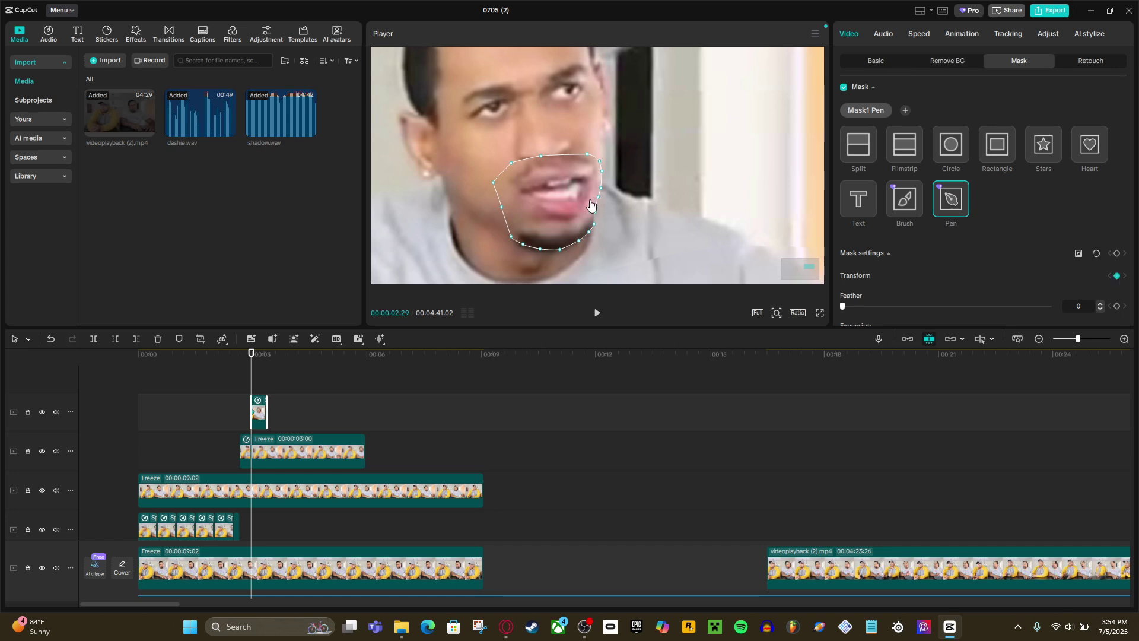
Keyframe the mask's Transform at 00:00:02:29 and shift the mask frame by frame to follow the mouth through the clip.
key("Right")
key("Right")
key("Right")
key("Right")
key("Right")
key("Right")
key("Right")
key("Right")
key("Right")
key("Right")
key("Right")
key("Right")
key("Right")
key("Right")
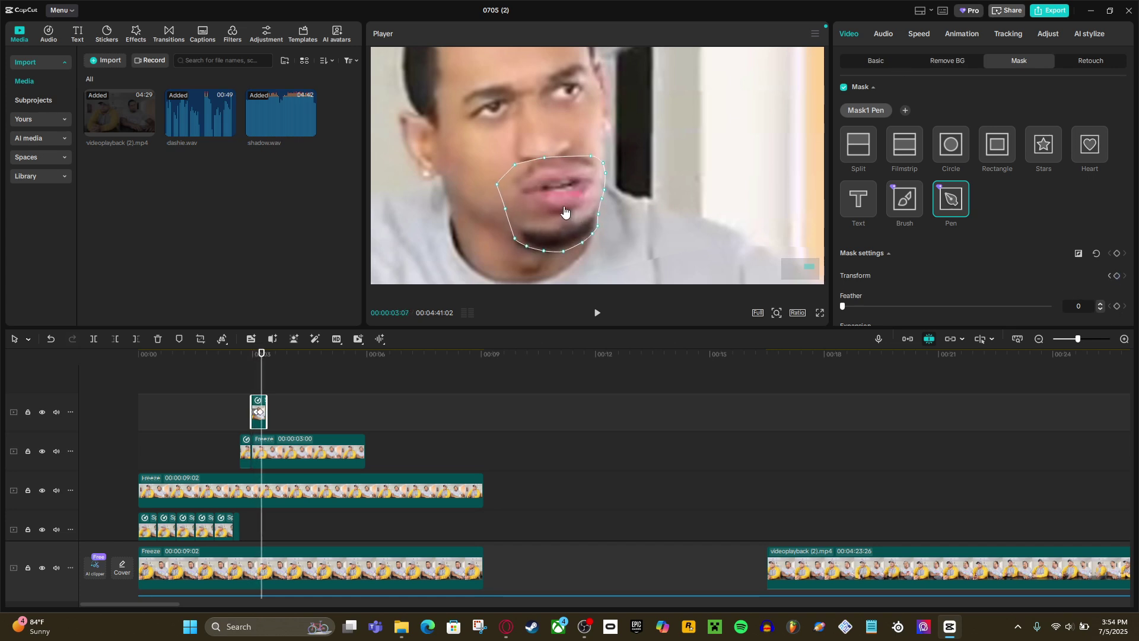
Align the masked mouth with the frozen face frame by frame using position keyframes, with X -18, Y -15 at 00:00:03:10.
key("ctrl+z")
left_click_drag(557, 196, 542, 194)
key("Right")
key("Right")
key("Right")
key("Right")
key("Right")
key("Right")
key("Right")
key("Right")
key("Right")
key("Right")
key("Right")
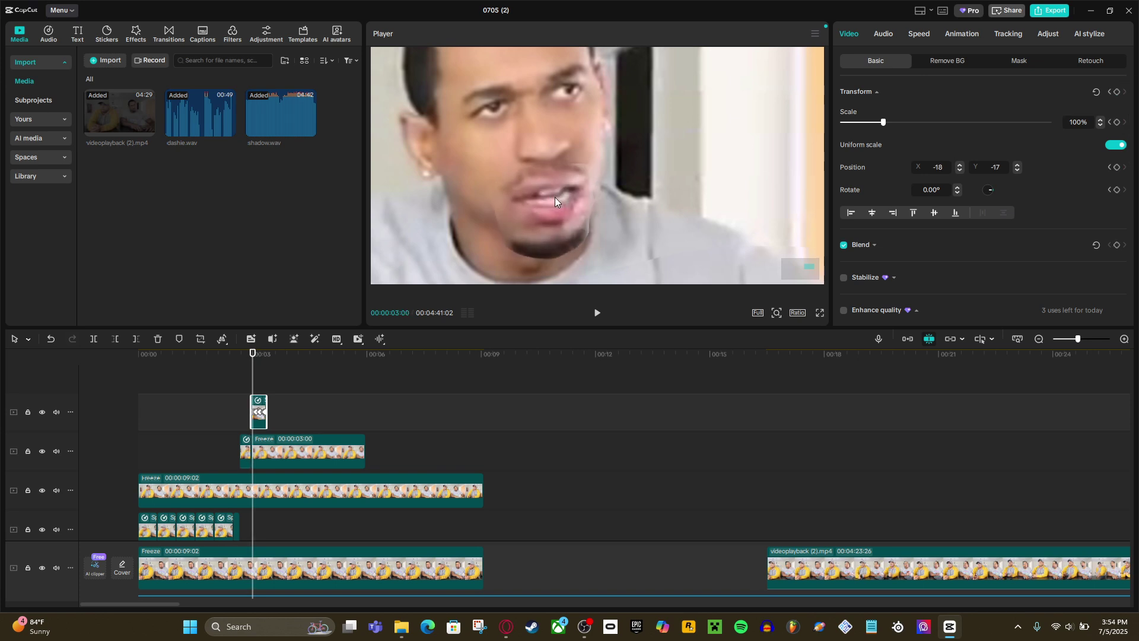
key("Left")
key("Left")
key("Left")
key("Left")
key("Left")
key("Left")
key("Left")
key("Left")
key("Left")
key("Left")
key("Left")
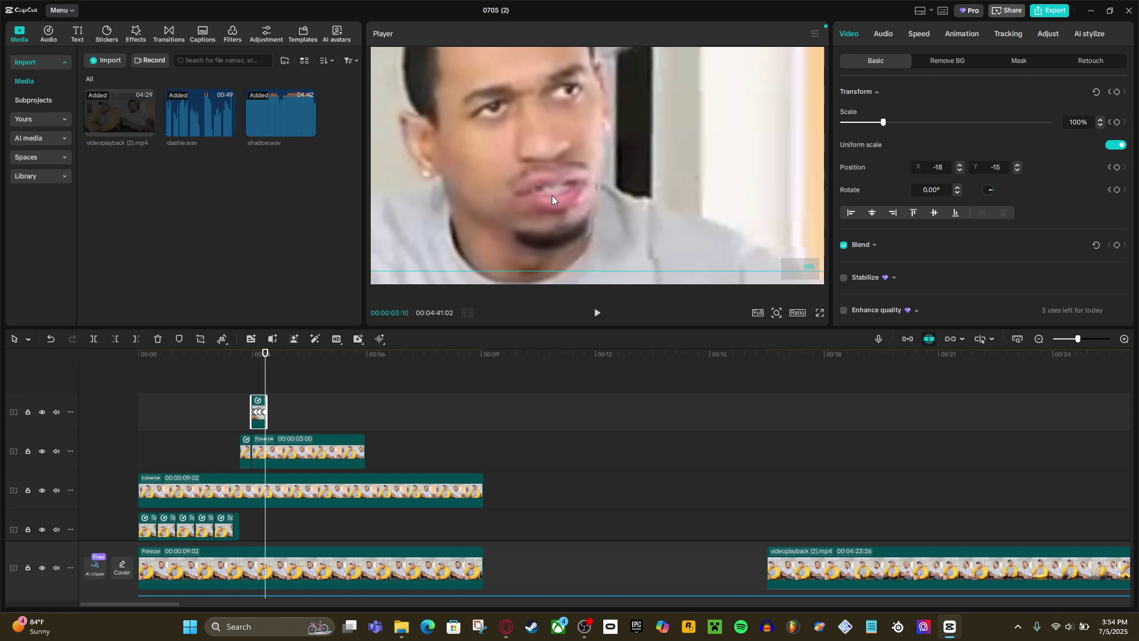
Set the mouth mask's feather to 32 and paste copies of the clip end to end until about 00:00:06.
left_click_drag(843, 308, 910, 308)
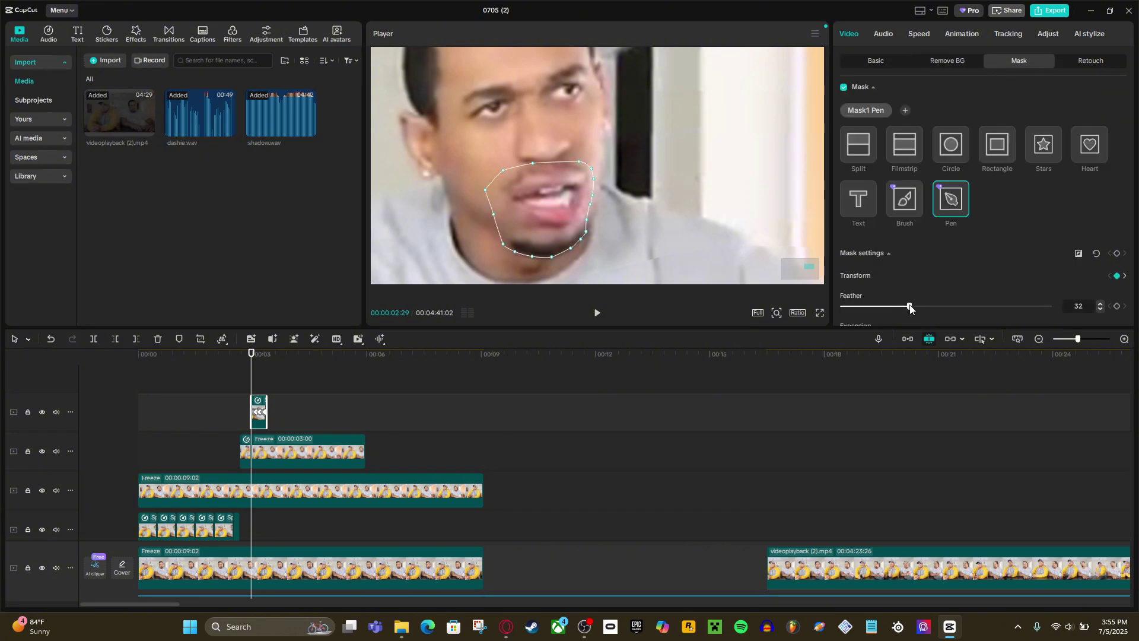
key("ctrl+v")
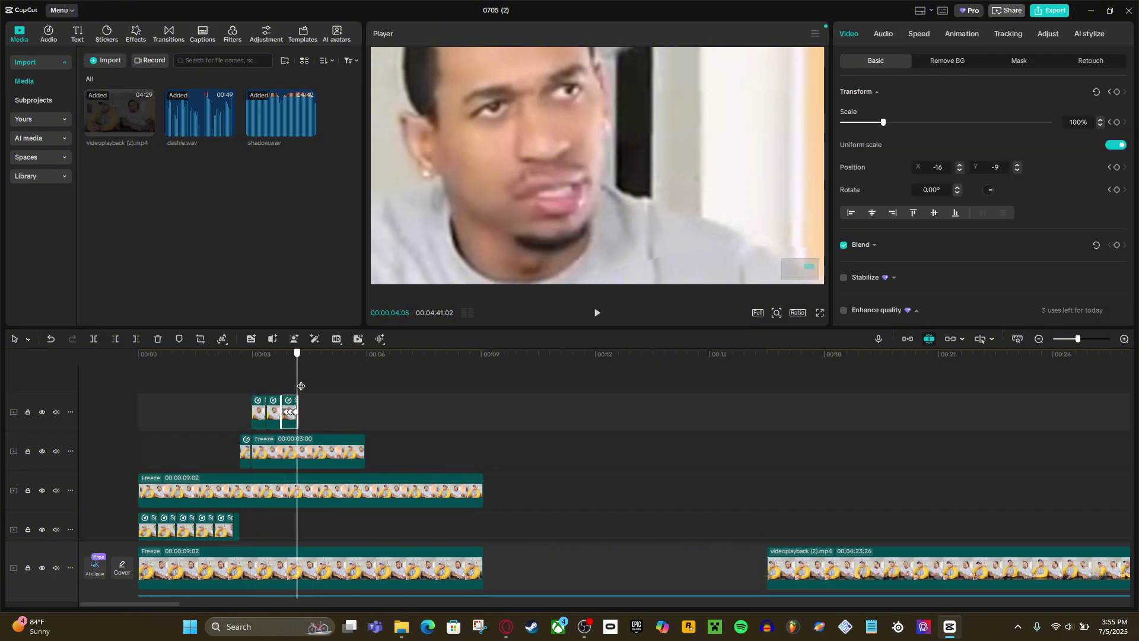
key("ctrl+v")
left_click(328, 379)
key("ctrl+v")
left_click(215, 379)
scroll(580, 177, "down", 5)
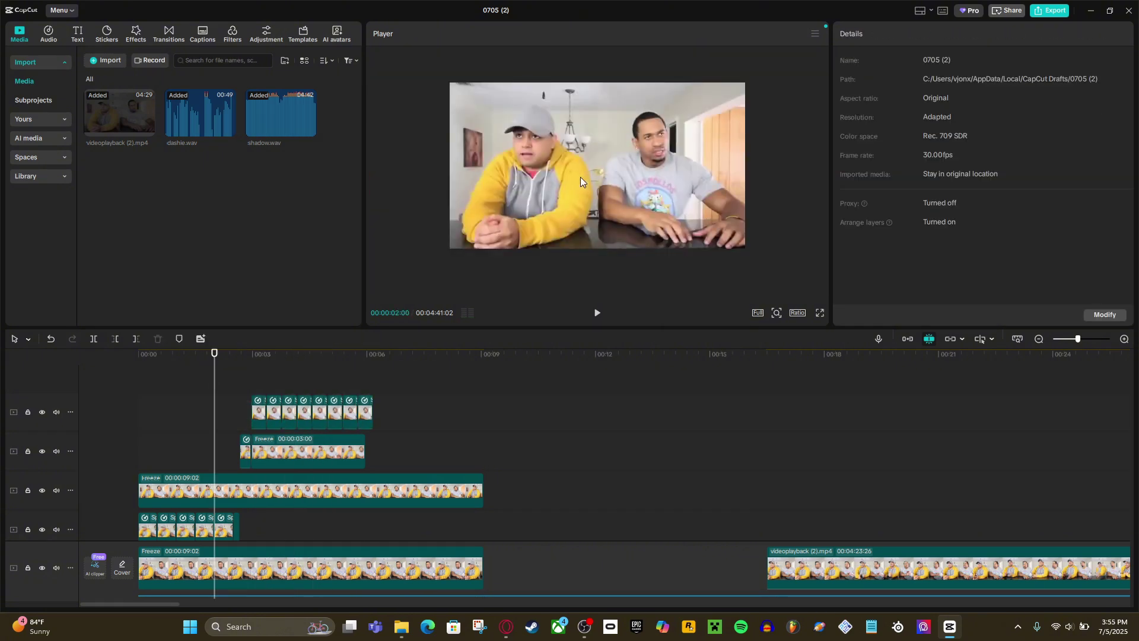
Play back the composite and split dashie.wav at 00:00:02:20, undoing a trial move of the second part.
scroll(580, 177, "up", 2)
left_click(130, 458)
key("space")
key("space")
scroll(233, 507, "down", 3)
left_click(240, 508)
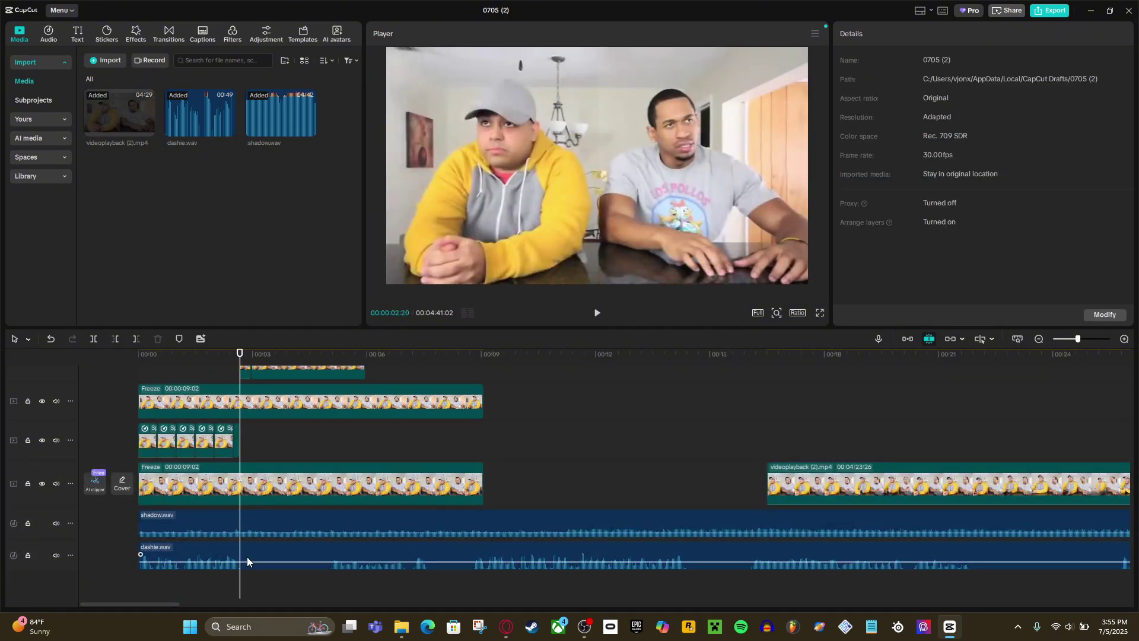
left_click(261, 555)
key("ctrl+b")
left_click_drag(270, 554, 333, 551)
key("ctrl+z")
Move the row of grey-shirted man's mouth clips to start at 00:00:02:20, level with the arm clip.
left_click(265, 539)
scroll(261, 475, "up", 3)
left_click_drag(478, 401, 266, 386)
scroll(248, 407, "down", 3)
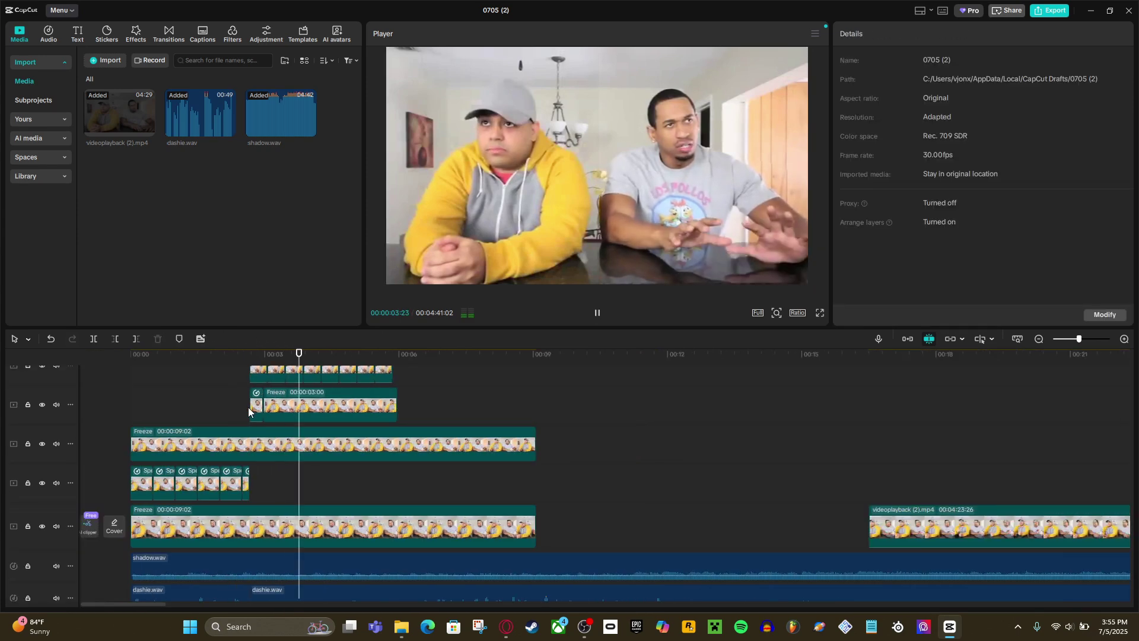
Raise the dashie.wav volume to 3.5 dB and its middle segment, starting at 00:00:02:20, to 6.0 dB.
left_click(285, 552)
left_click_drag(999, 93, 1004, 94)
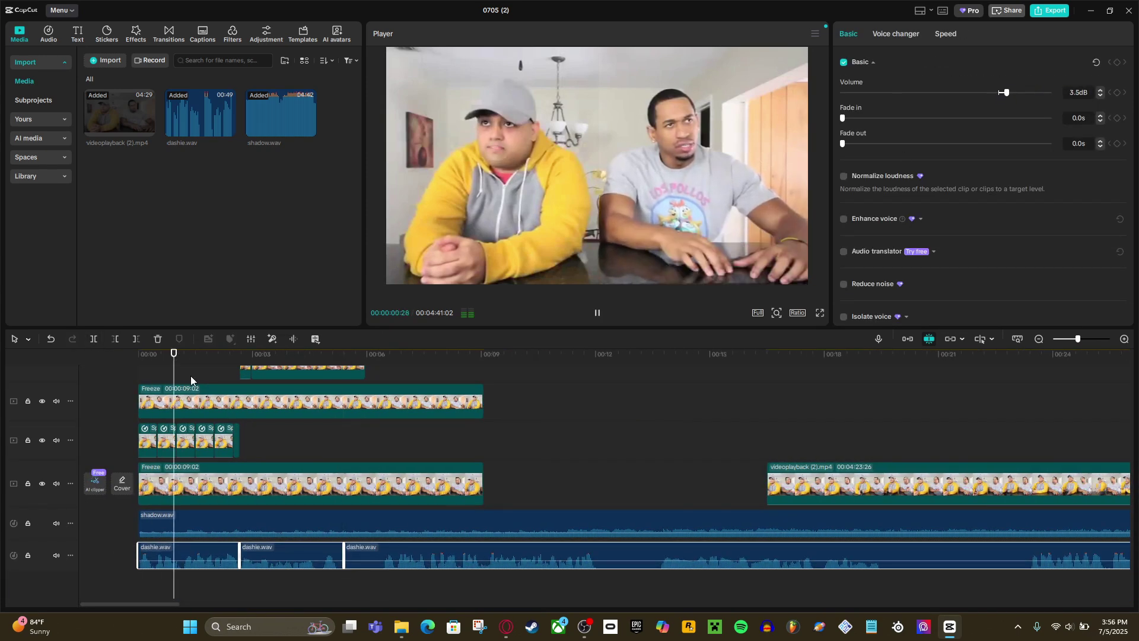
left_click(279, 379)
left_click(308, 555)
key("space")
scroll(300, 382, "up", 3)
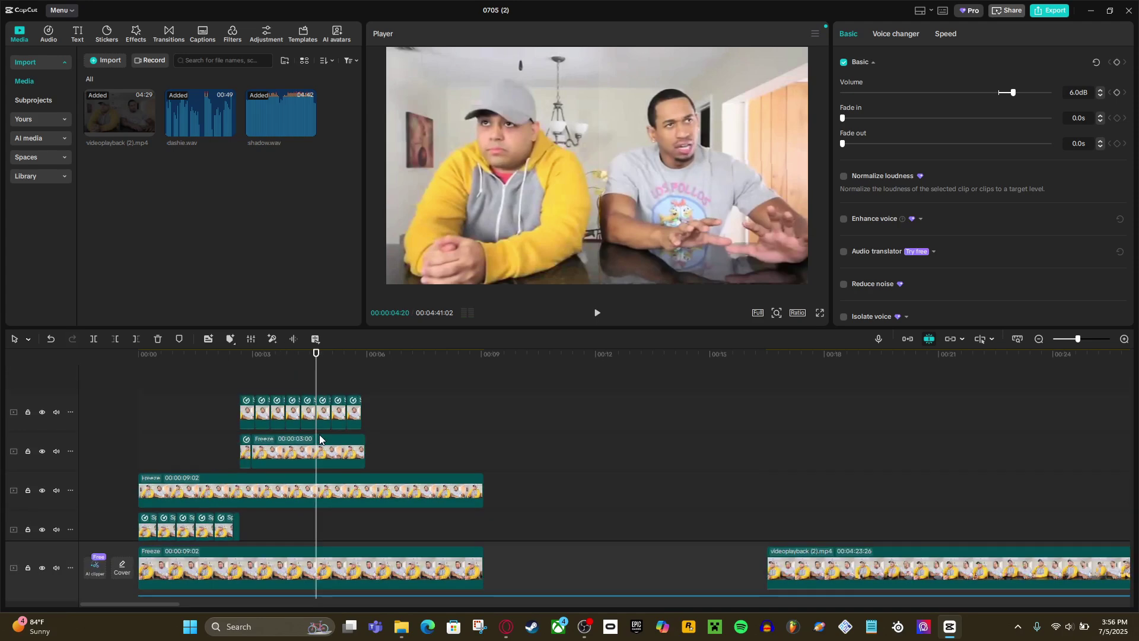
Remove surplus mouth clips so five run together and one follows after a pause, and play back from the start.
left_click(347, 386)
scroll(346, 386, "up", 2)
scroll(238, 377, "down", 1)
scroll(238, 376, "up", 1)
left_click(156, 380)
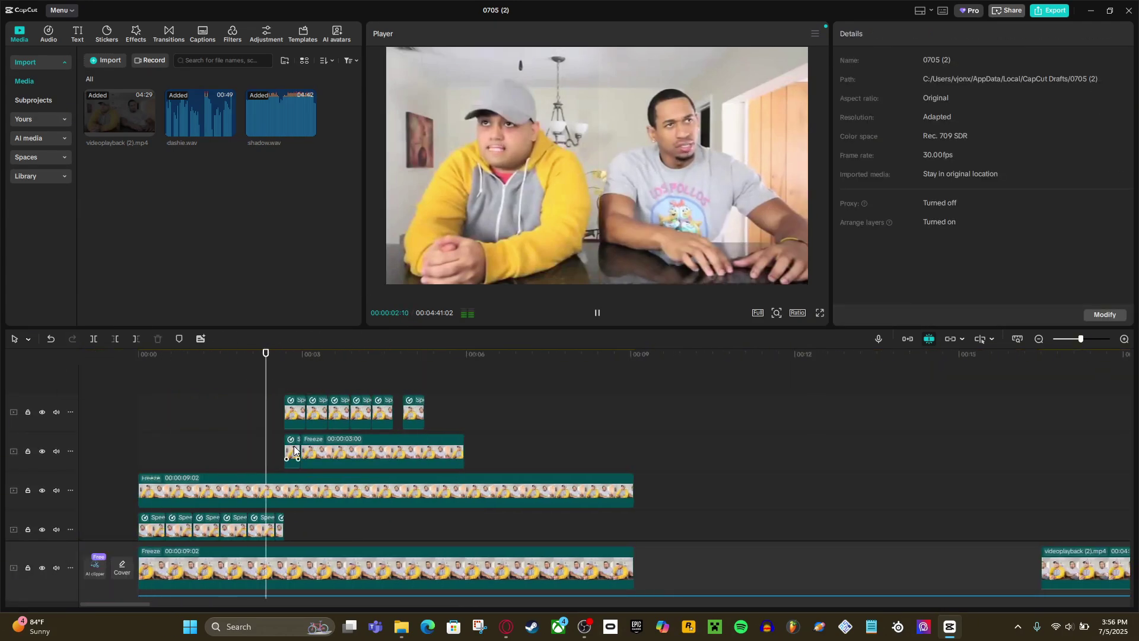
Trim the arm freeze frame to end with the last mouth clip and append a copy of the arm-movement clip.
left_click(294, 446)
key("ctrl+c")
left_click_drag(463, 449, 425, 449)
left_click(425, 379)
key("ctrl+v")
right_click(434, 450)
mouse_move(489, 261)
left_click(628, 297)
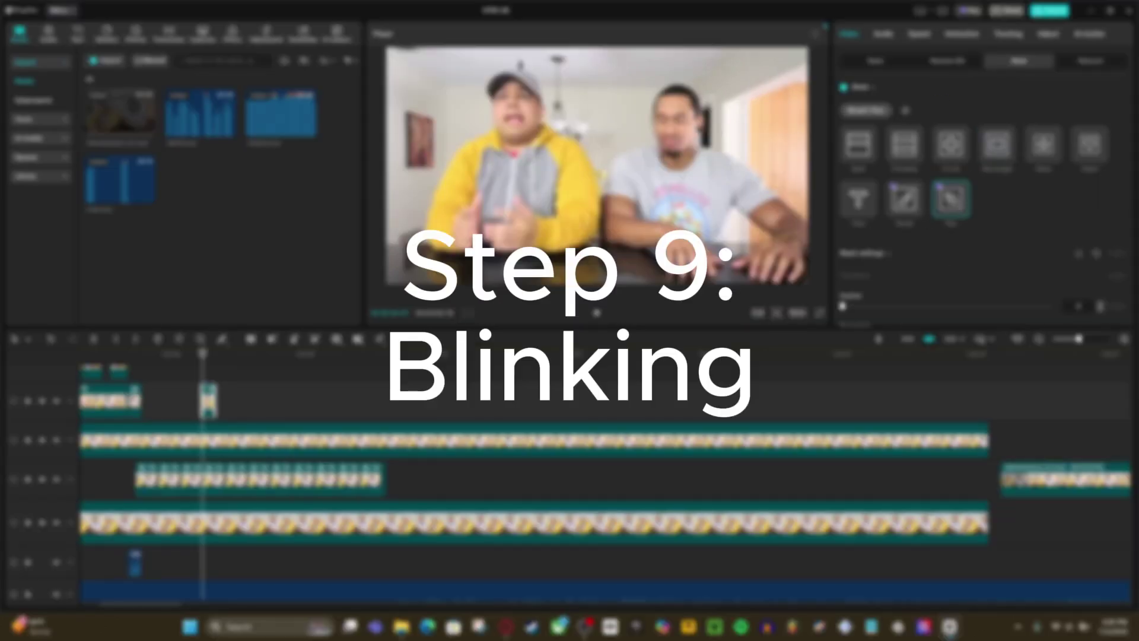
Outline the closed eyes and eyebrows with a closed pen mask on the short blink clip at 00:00:06:27.
left_click(887, 64)
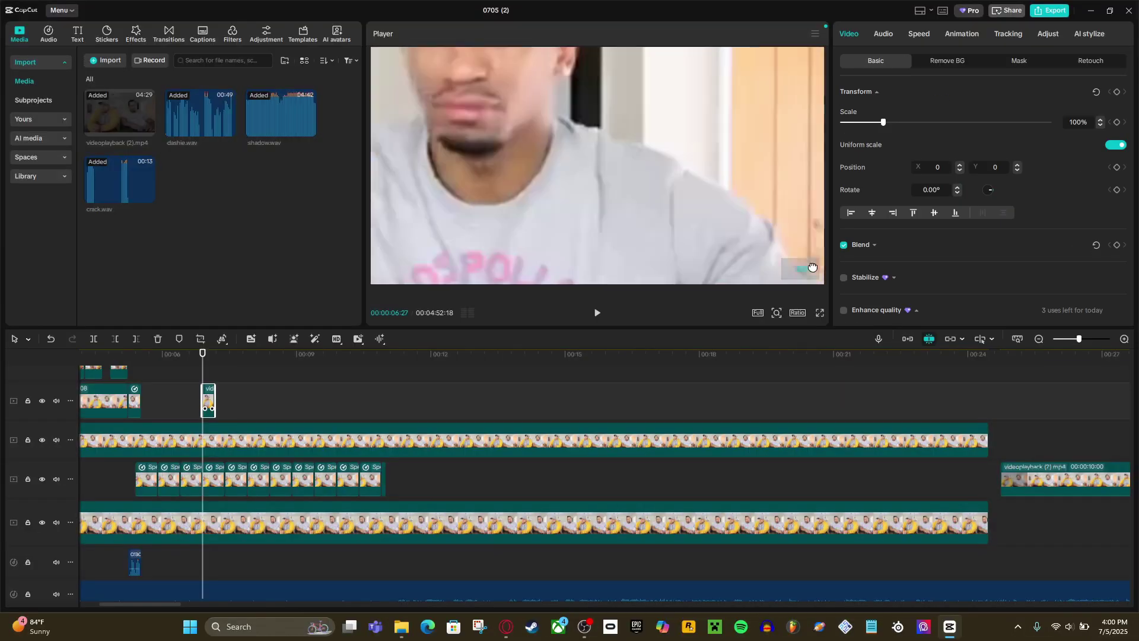
left_click(1018, 60)
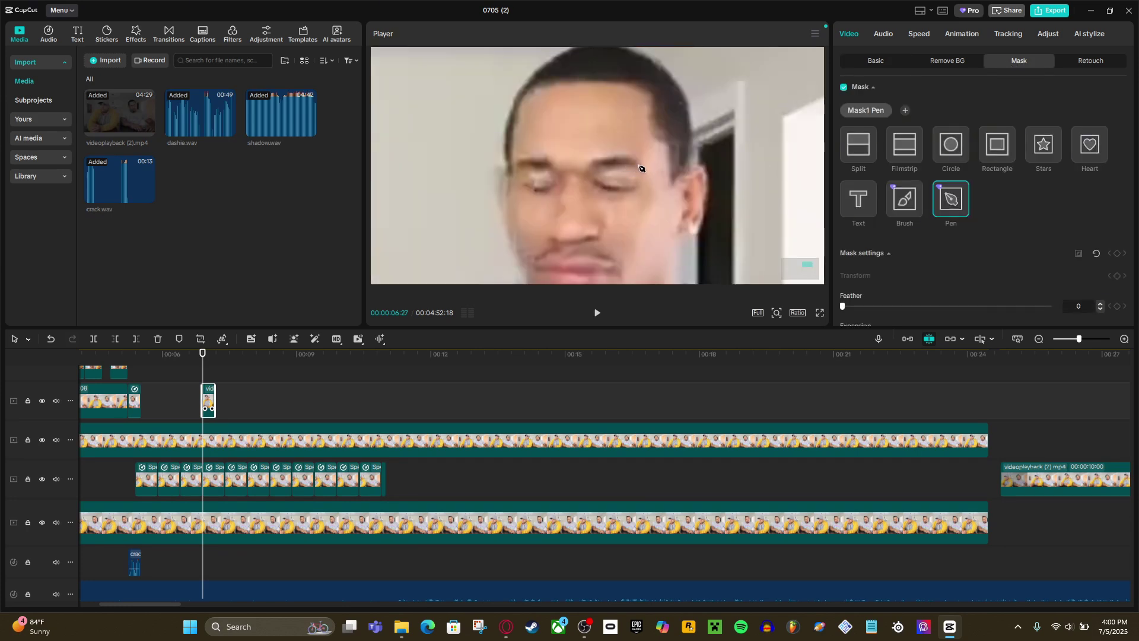
left_click(599, 149)
left_click(551, 147)
left_click(515, 154)
left_click(513, 172)
left_click(515, 194)
left_click(521, 207)
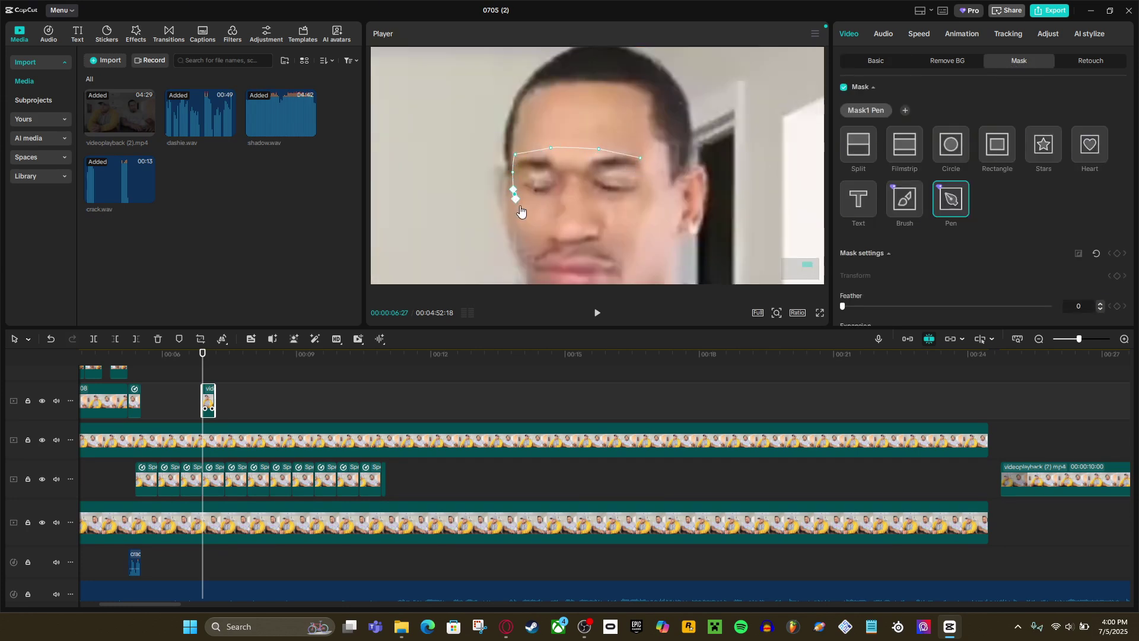
left_click(546, 205)
left_click(567, 197)
left_click(586, 200)
left_click(612, 205)
left_click(636, 207)
left_click(650, 195)
left_click(655, 182)
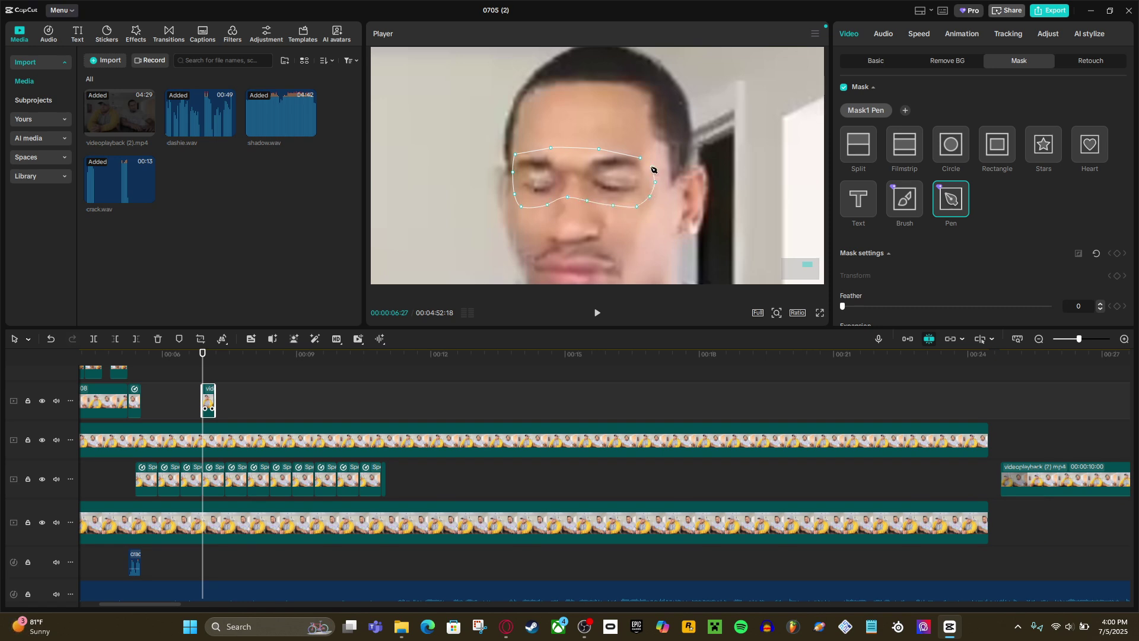
left_click(643, 163)
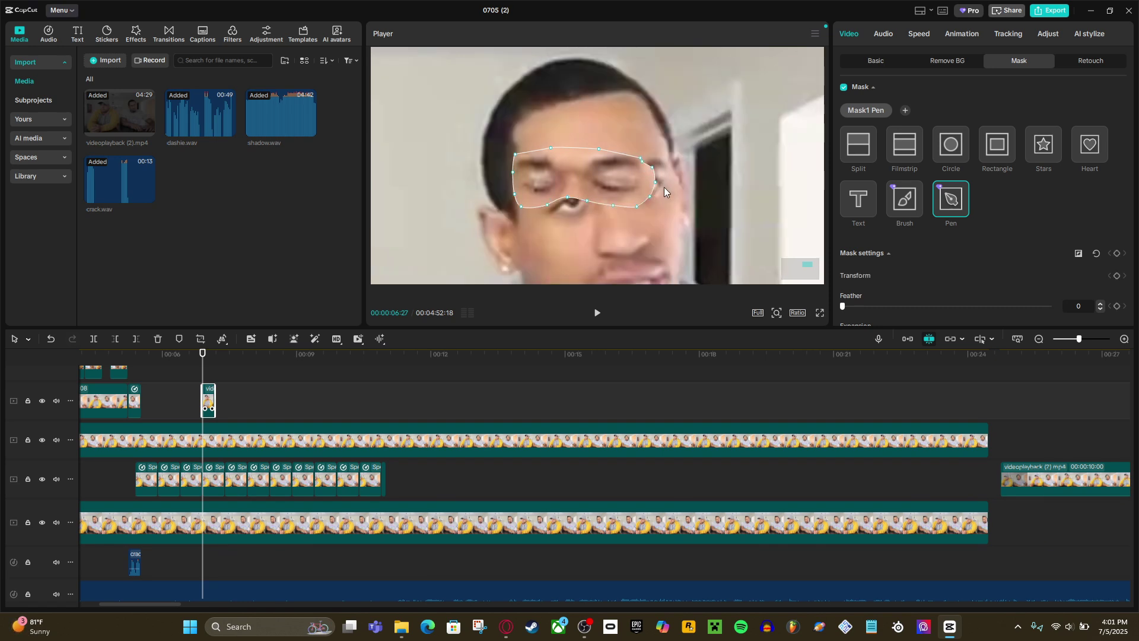
key("ctrl+z")
left_click(643, 159)
Move the masked eyes over the frozen face to X 52, Y -34 and mirror the blink clip.
left_click(860, 65)
left_click_drag(636, 193, 659, 207)
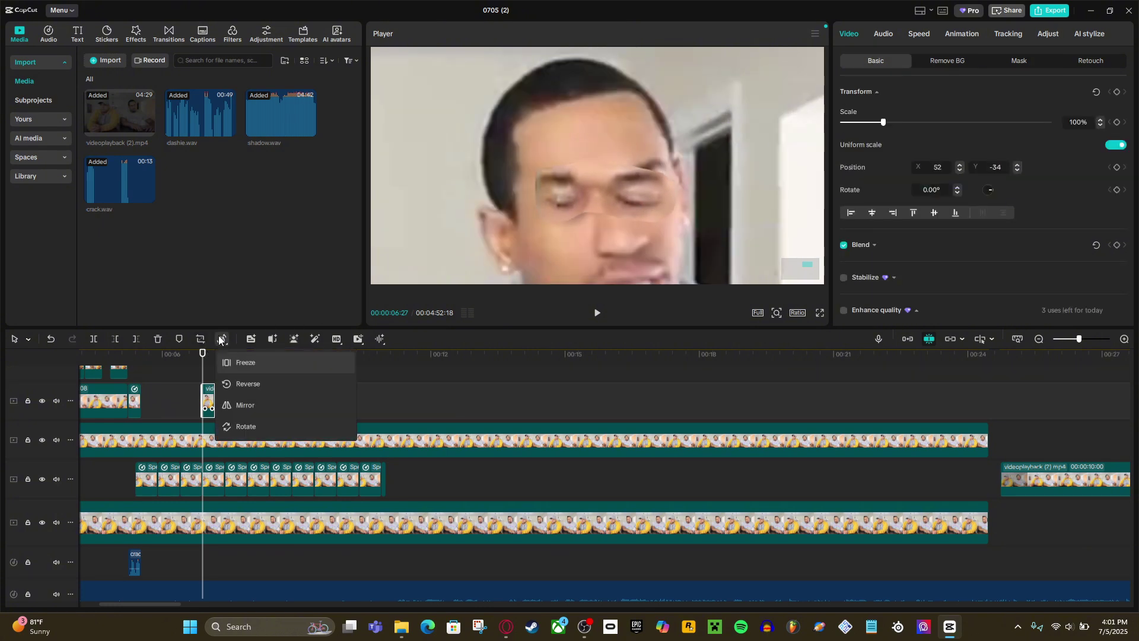
mouse_move(221, 340)
left_click(238, 404)
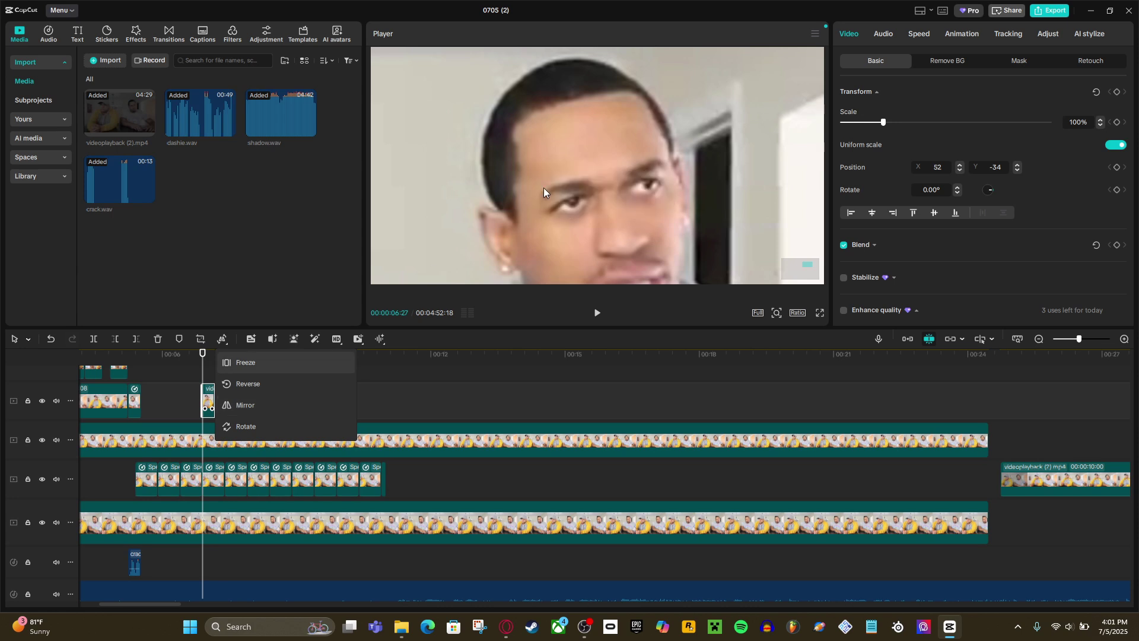
Move the mirrored blink eyes over the right-hand man's face to about X 1470, Y 44 and rotate the clip to -8.07°.
left_click_drag(555, 177, 701, 178)
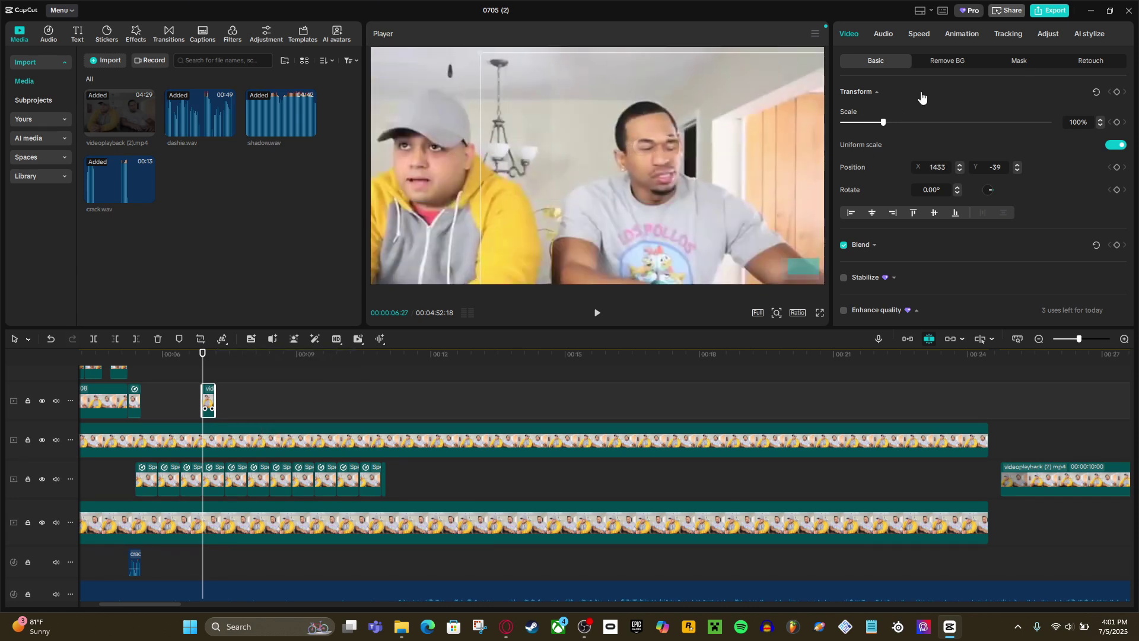
scroll(720, 179, "down", 5)
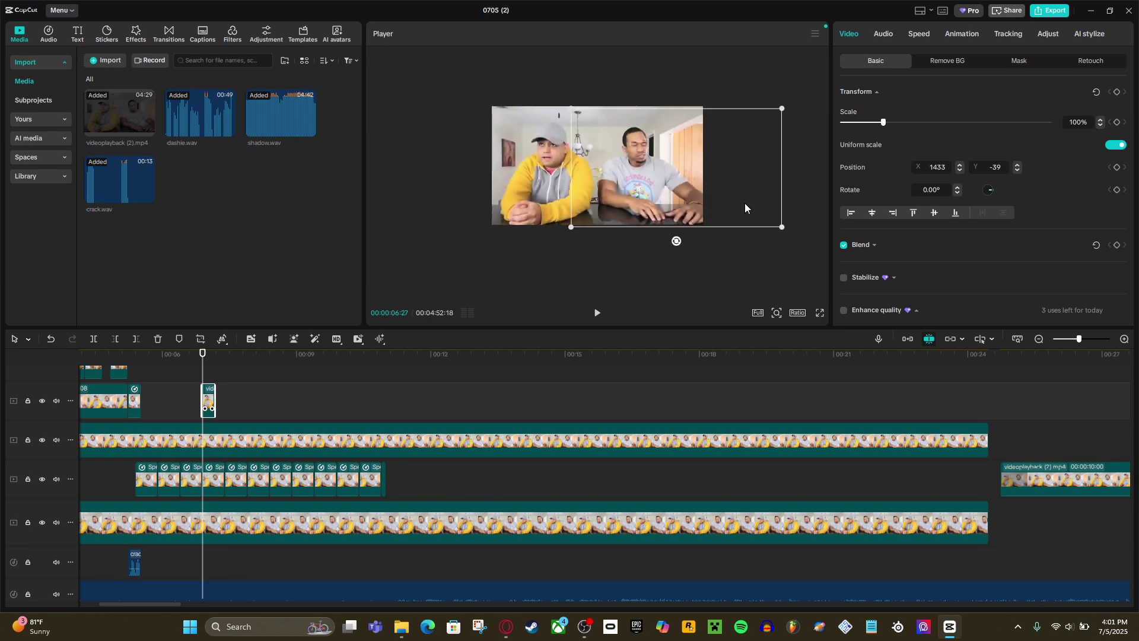
left_click_drag(677, 241, 682, 241)
scroll(746, 141, "up", 5)
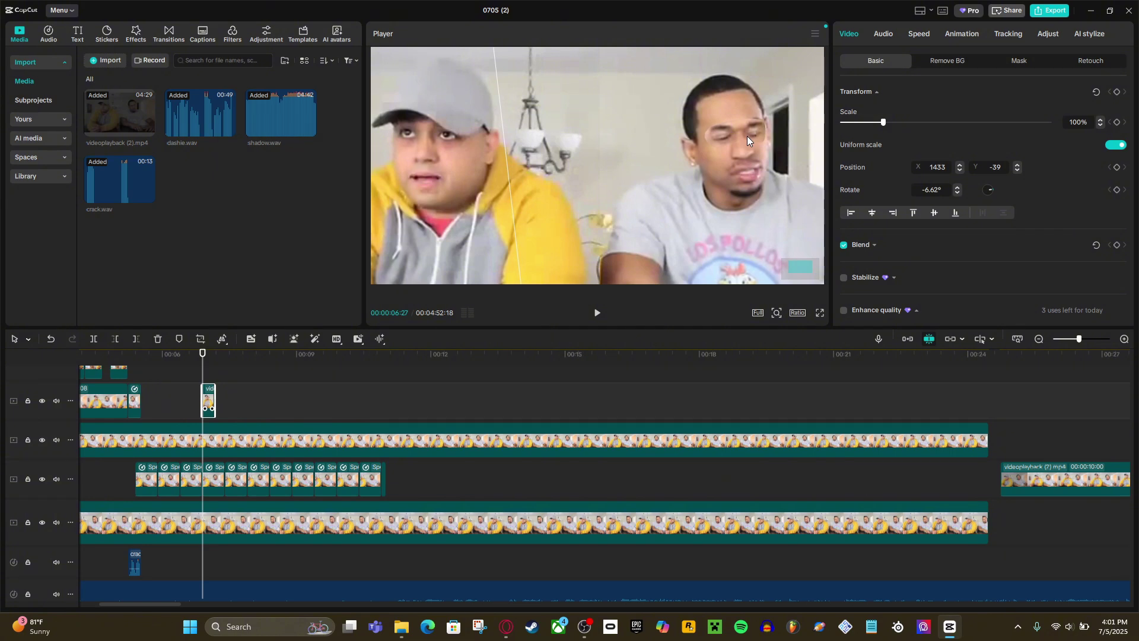
scroll(747, 136, "down", 4)
scroll(739, 216, "down", 1)
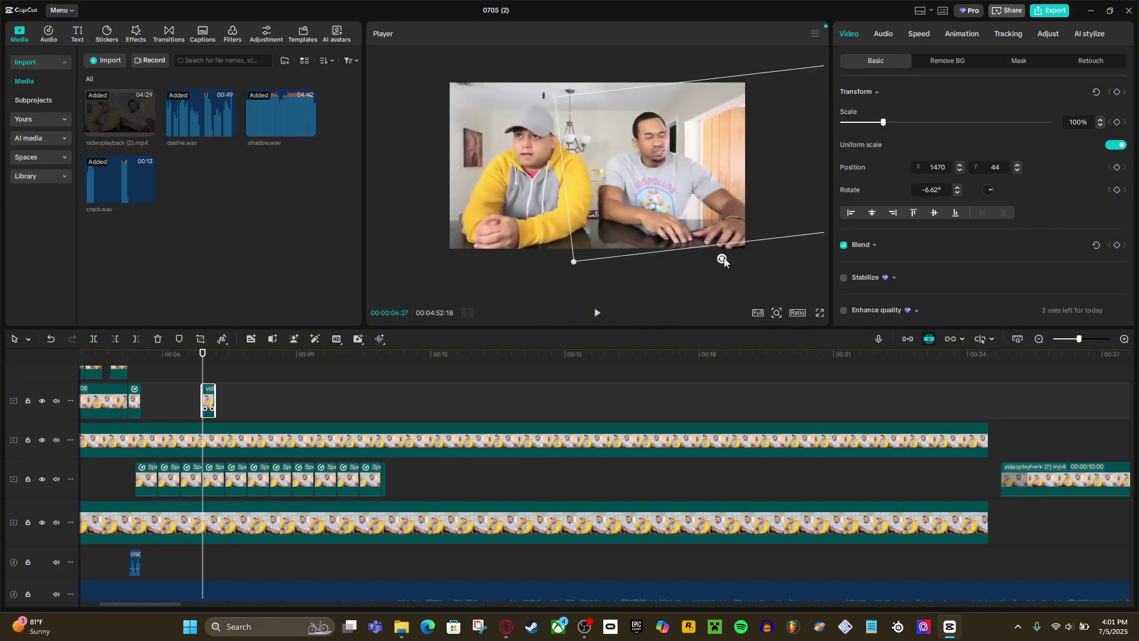
left_click_drag(724, 261, 724, 255)
scroll(743, 120, "up", 5)
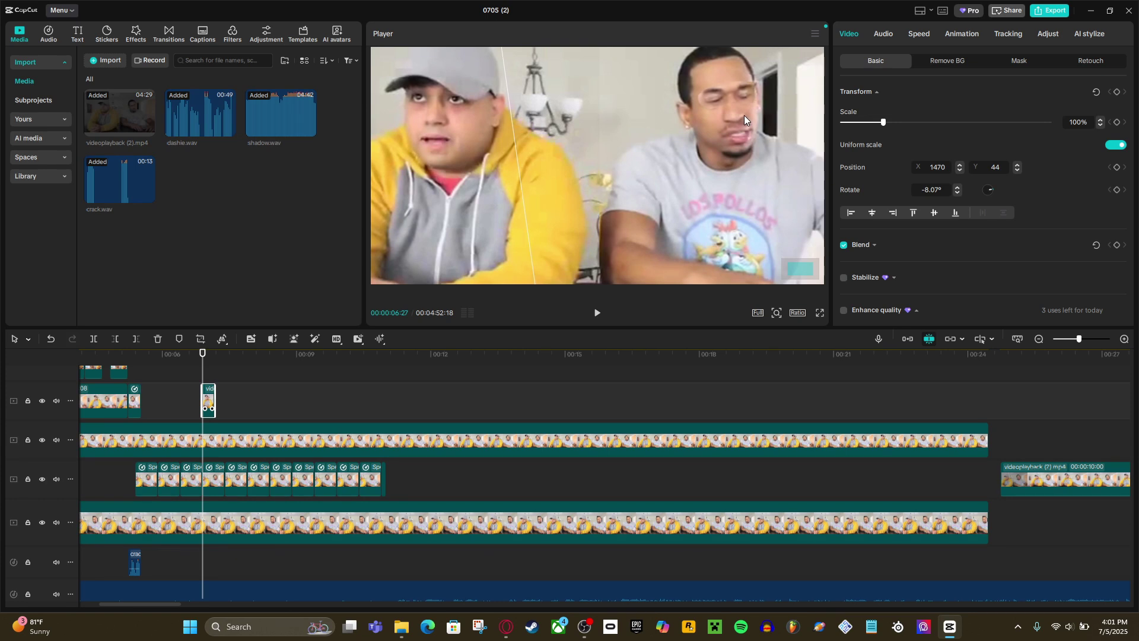
Set the blink clip's pen mask feather to 29 and nudge the clip to X 1475, Y 74.
left_click(1031, 60)
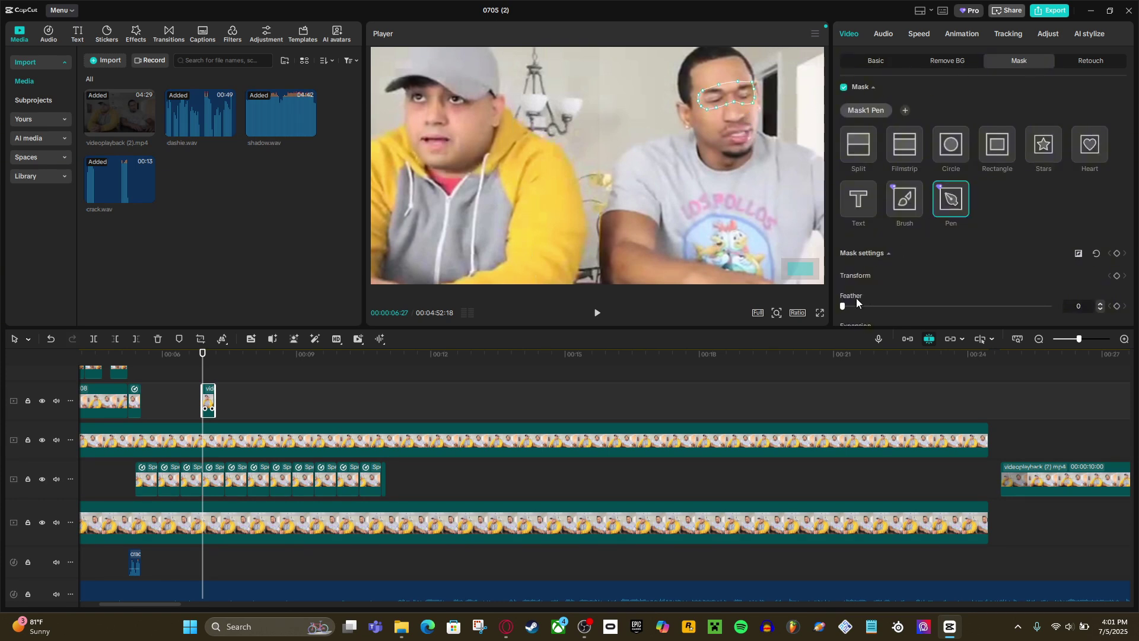
left_click_drag(875, 306, 903, 309)
left_click(876, 60)
key("space")
key("space")
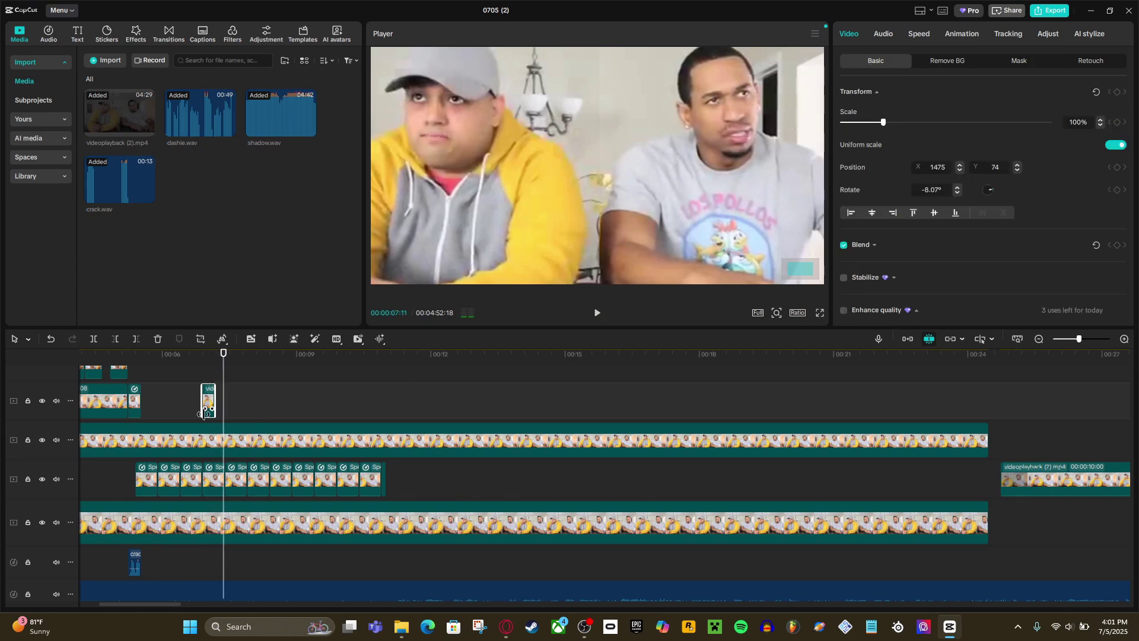
Keyframe the blink clip's mask transform at 00:00:06:27 and play back the blink.
left_click(204, 370)
scroll(203, 371, "up", 6)
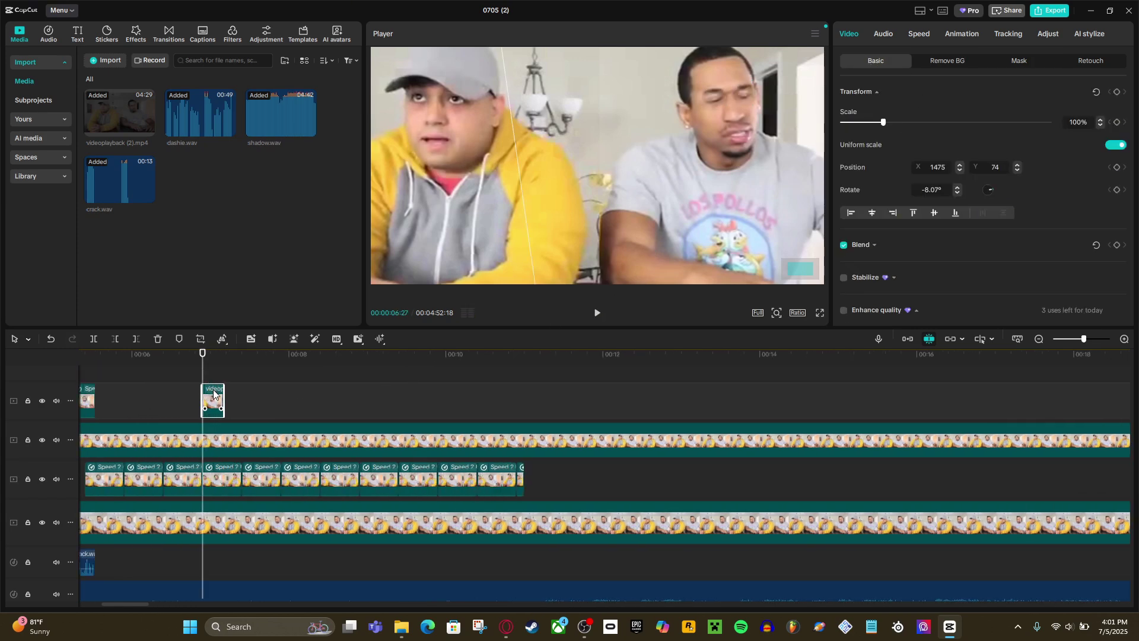
left_click(1024, 63)
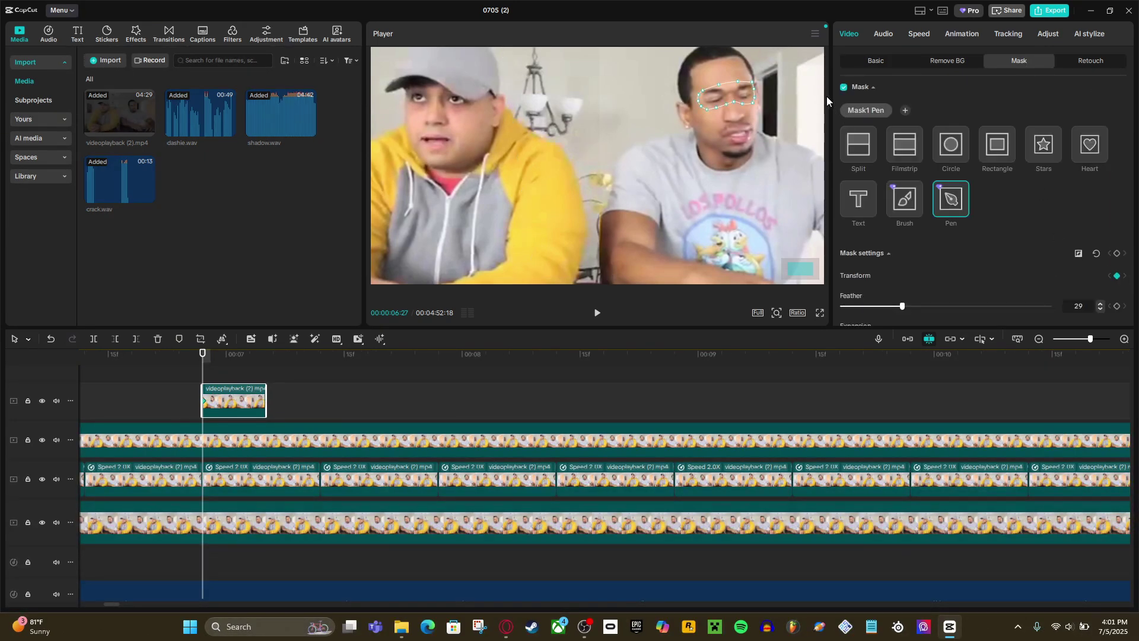
left_click(887, 64)
scroll(167, 399, "down", 3)
left_click(167, 399)
key("space")
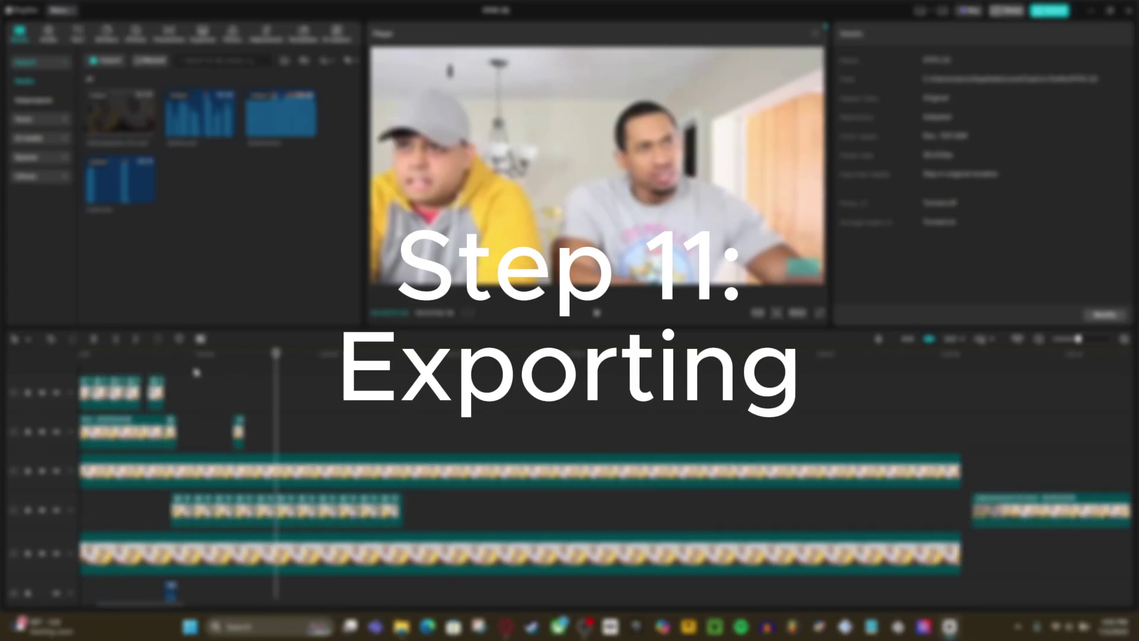
Move the blink copy to a track above the mouth clips and paste further copies along it, including one at 00:00:04:02.
left_click(417, 446)
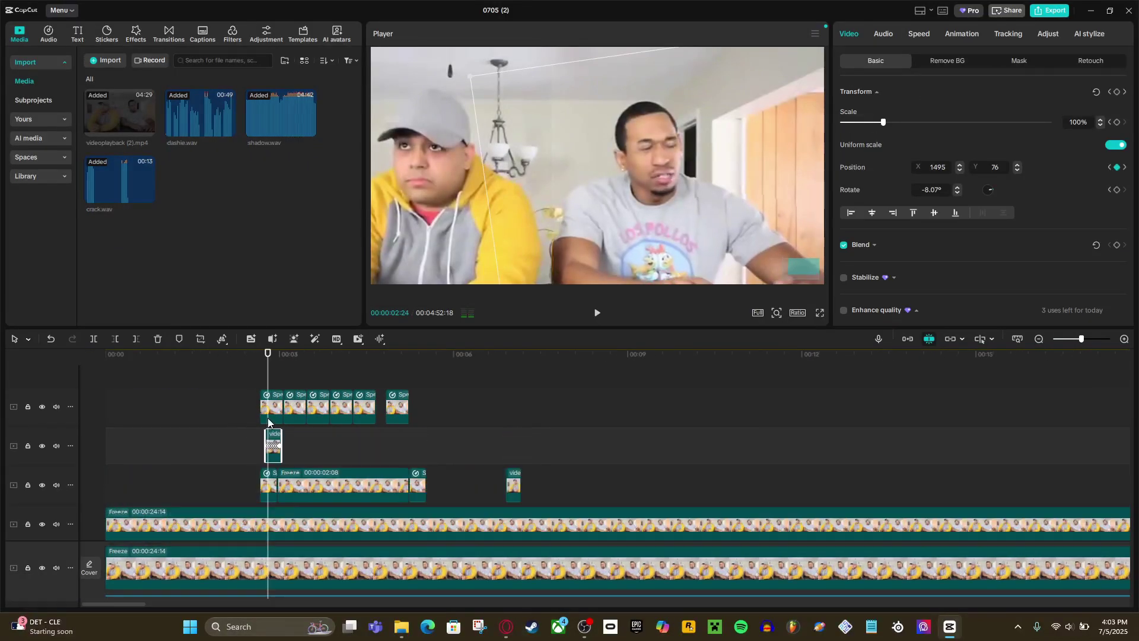
left_click_drag(279, 442, 273, 389)
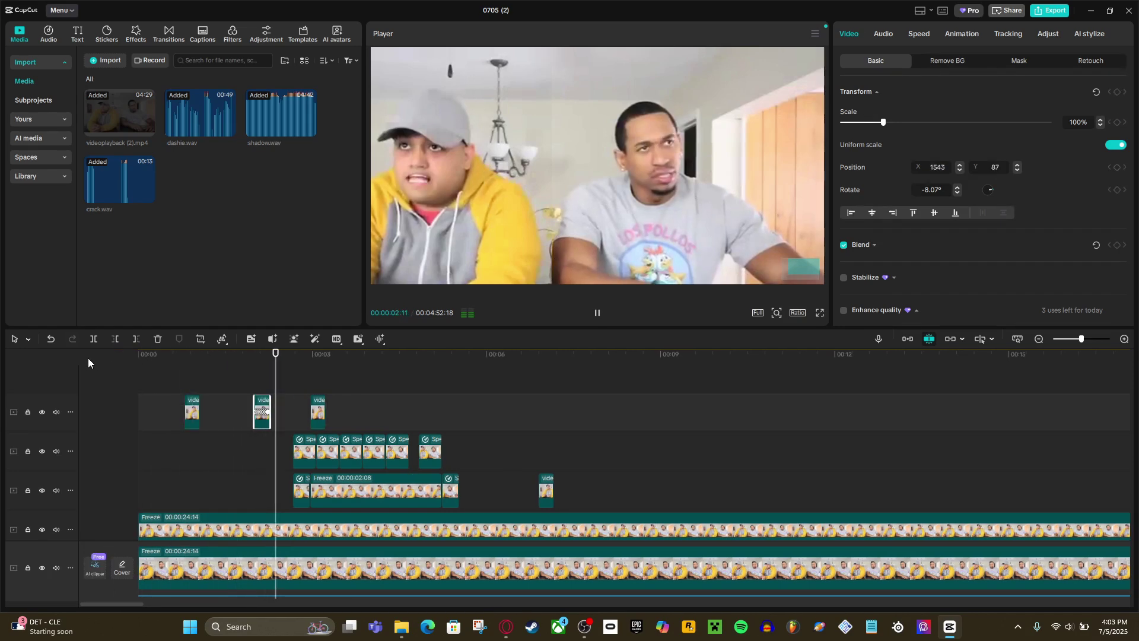
key("ctrl+v")
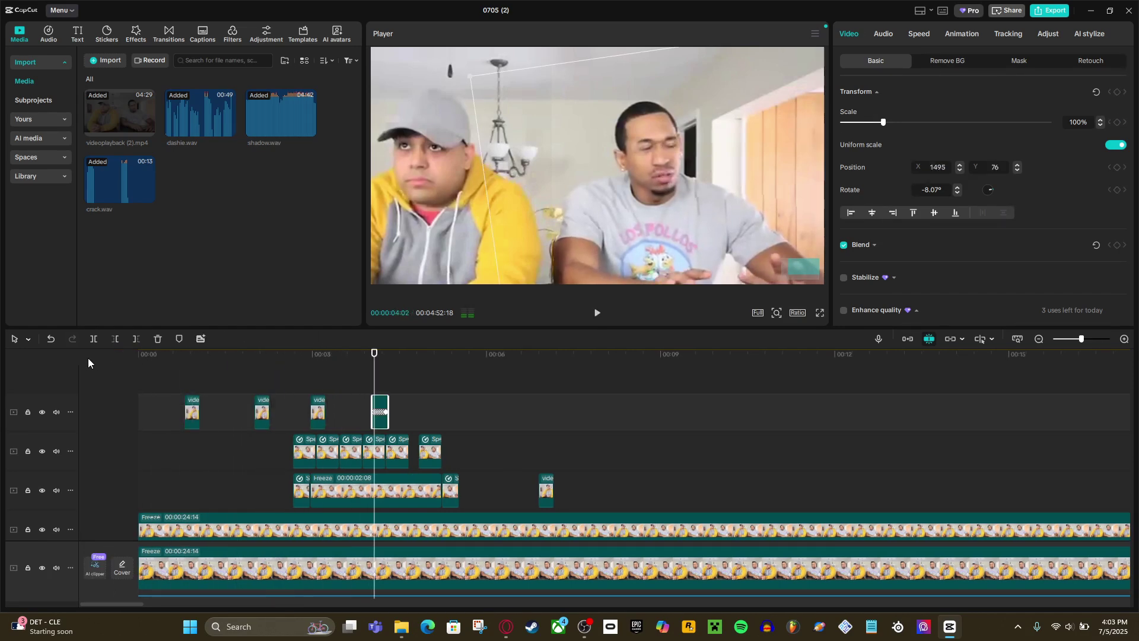
key("ctrl+v")
key("space")
Import the blink sound file and add it to the timeline beneath the first blink clip.
left_click(105, 59)
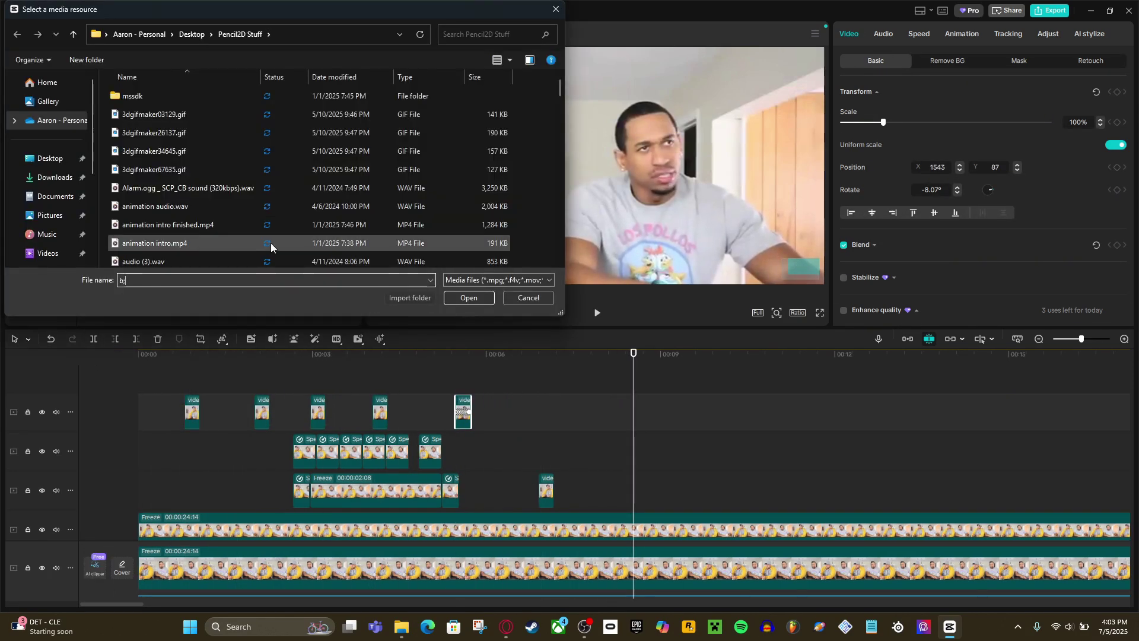
left_click(272, 247)
left_click(465, 295)
left_click_drag(201, 178, 197, 508)
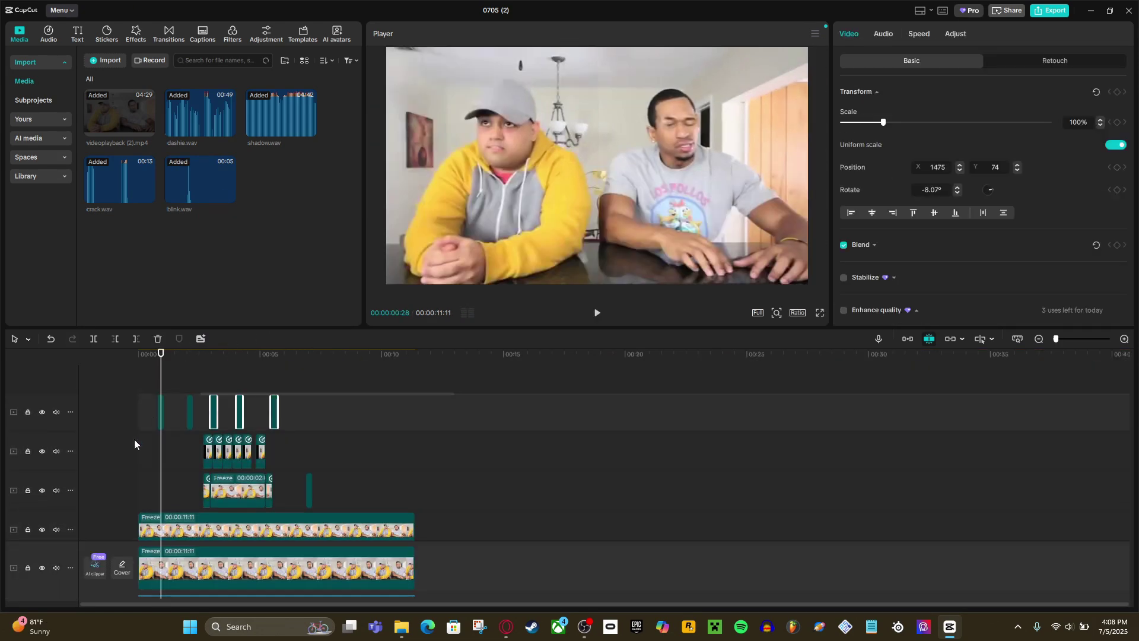
Shift all video and audio clips together to start at about 00:00:10 and play back the timeline.
left_click_drag(134, 443, 411, 550)
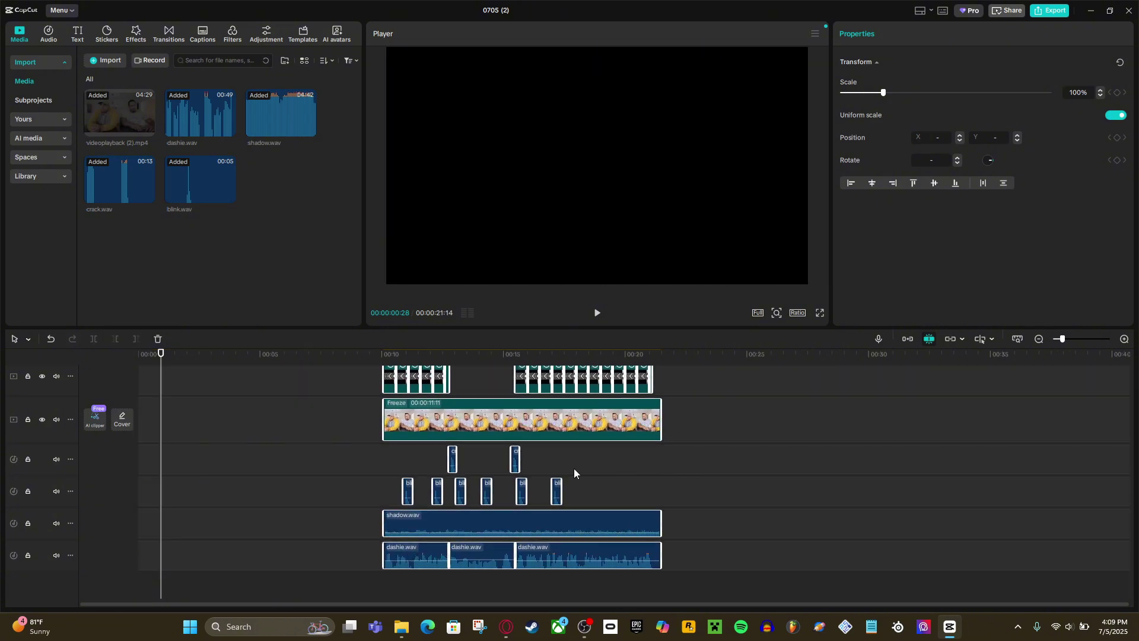
left_click(339, 472)
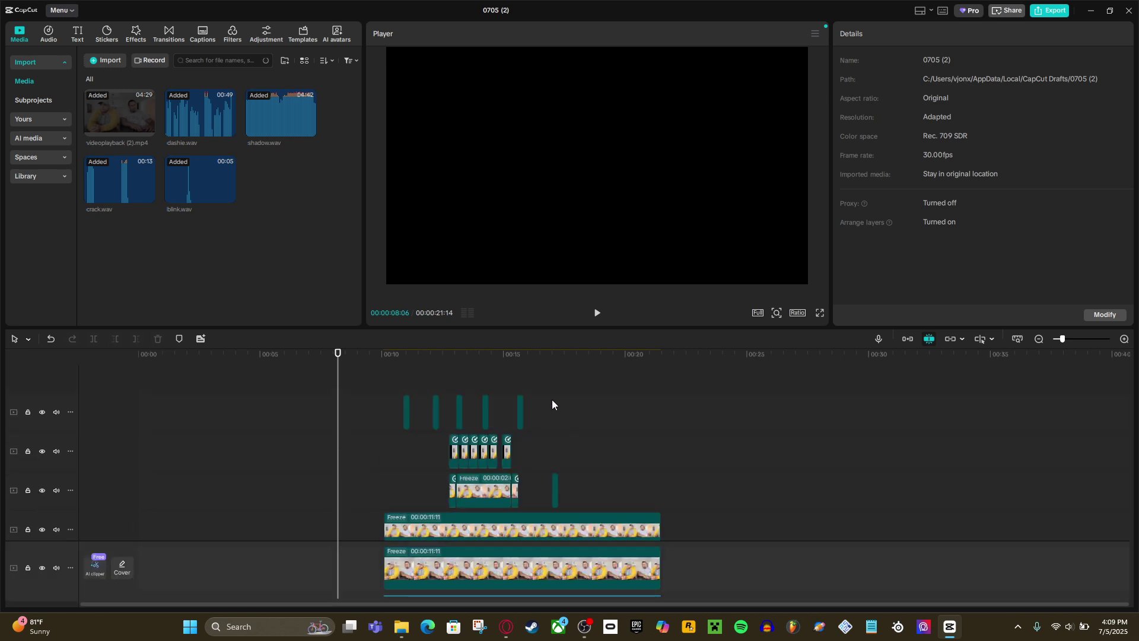
left_click(516, 388)
key("space")
Paste two more spaced copies of the last blink clip after it on the same track.
scroll(600, 459, "up", 2)
left_click(722, 490)
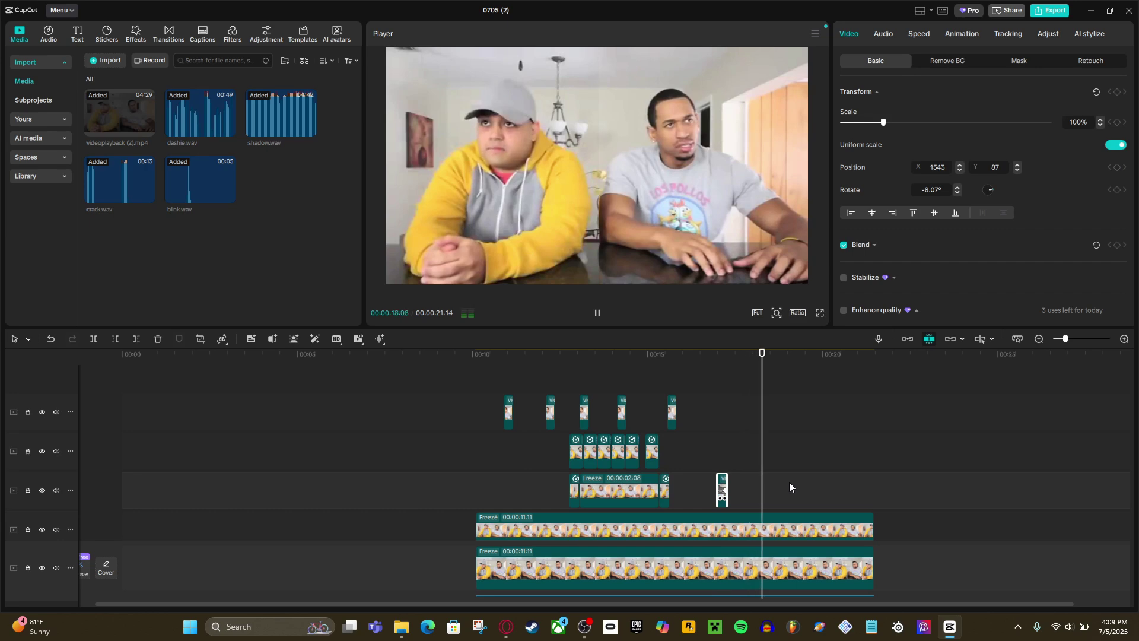
key("ctrl+v")
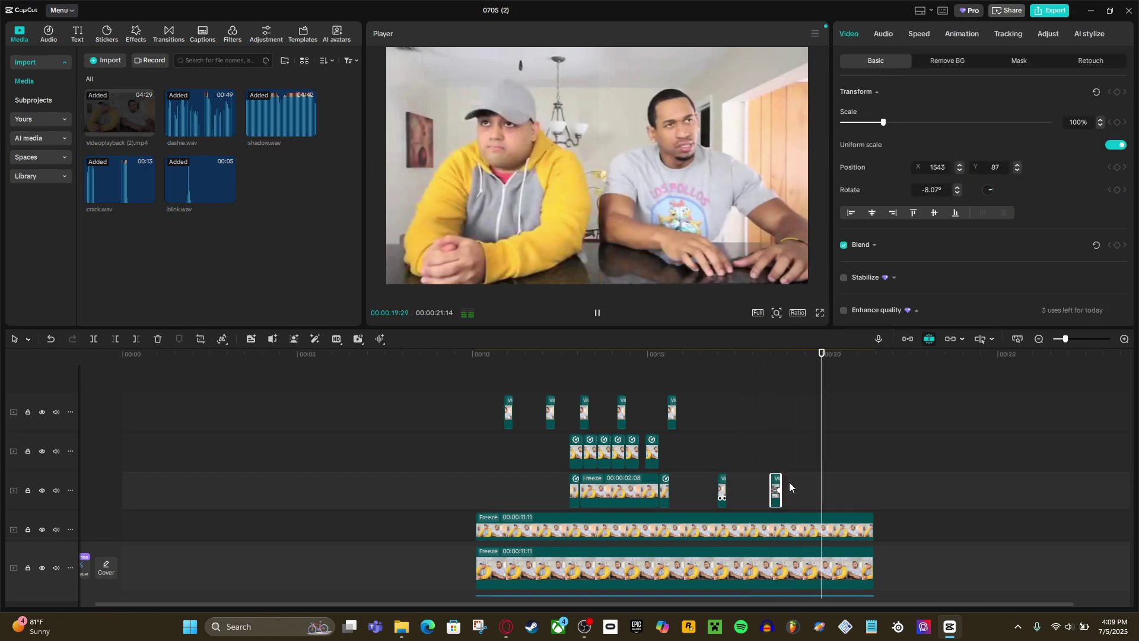
key("ctrl+v")
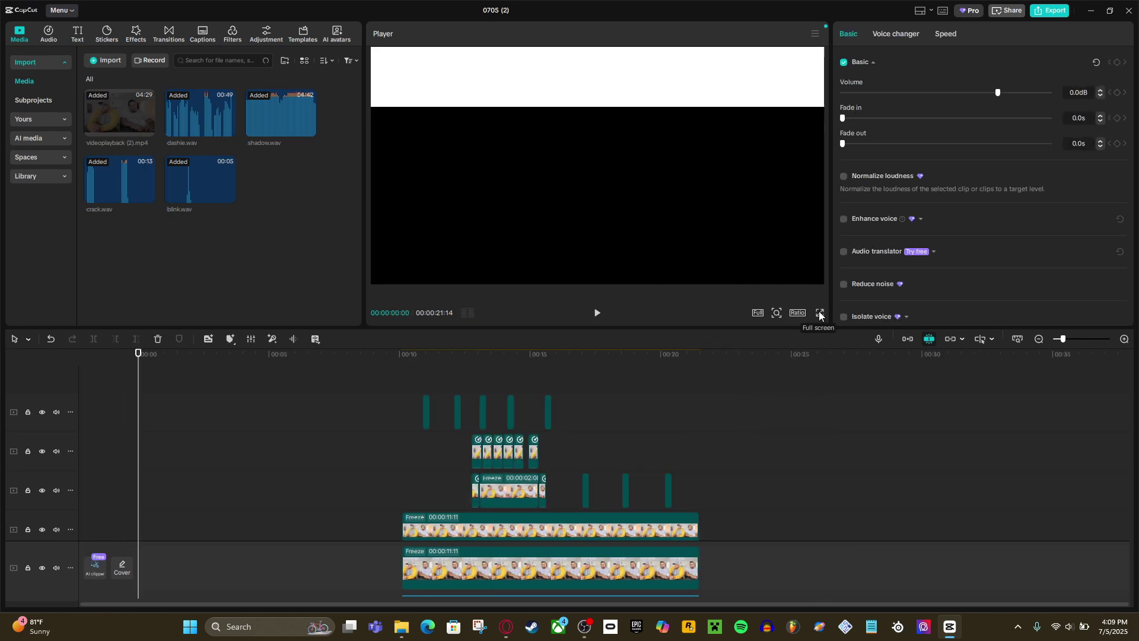
Show the preview full screen from the start and begin a Snipping Tool video recording of the entire screen.
left_click(819, 315)
key("super+shift+s")
left_click(548, 22)
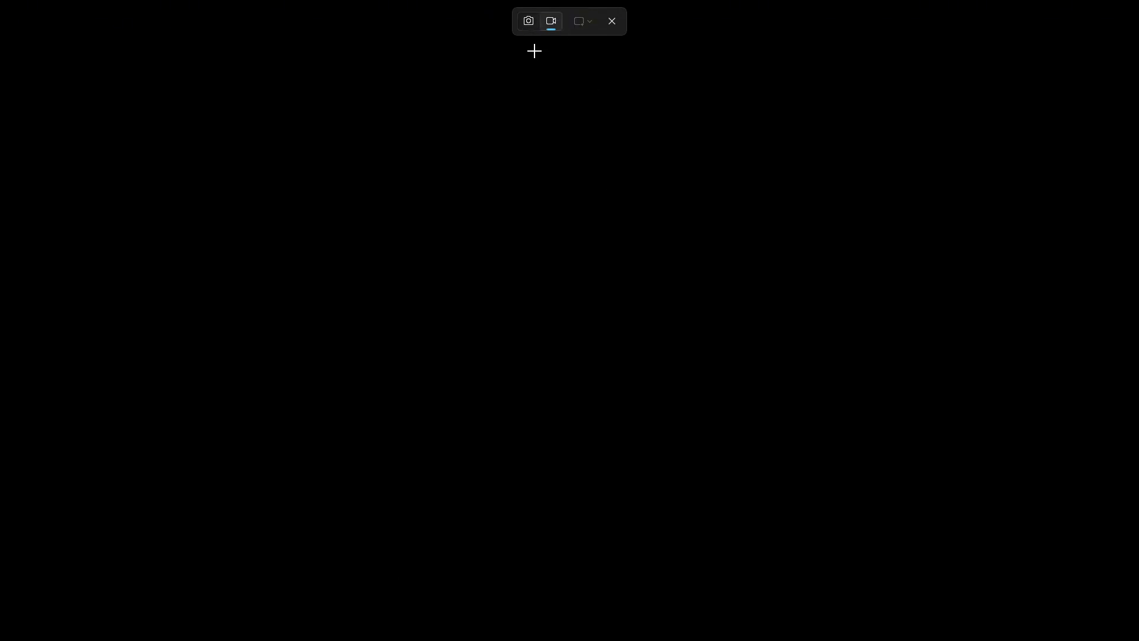
left_click_drag(1, 1, 1138, 640)
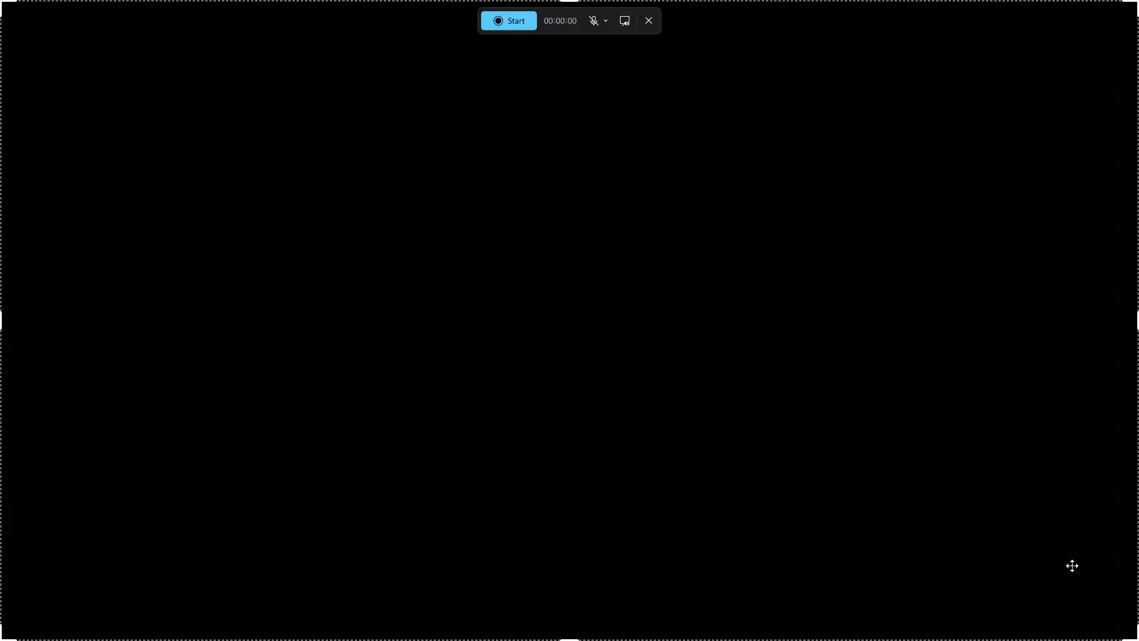
left_click(521, 27)
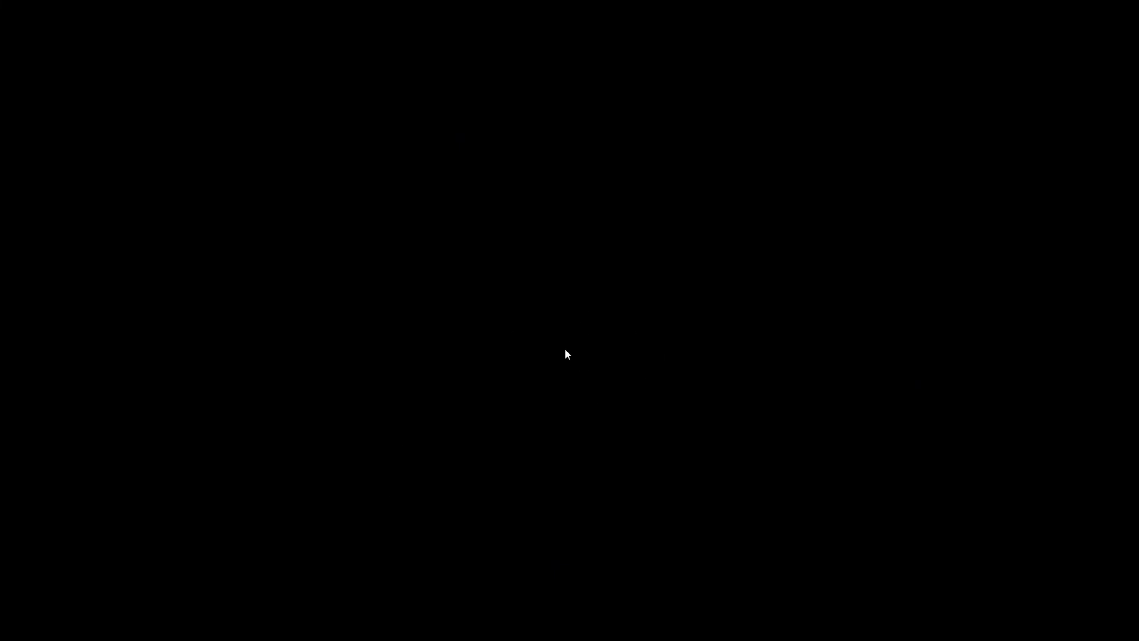
Play the full-screen preview through to its end and stop the screen recording.
mouse_move(394, 335)
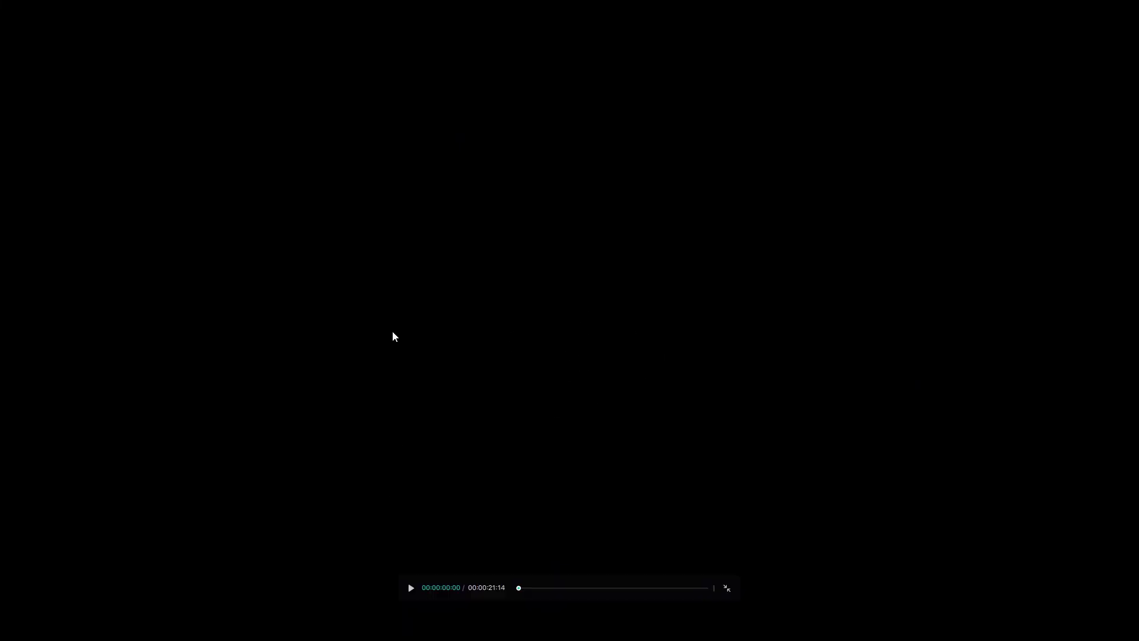
left_click(412, 589)
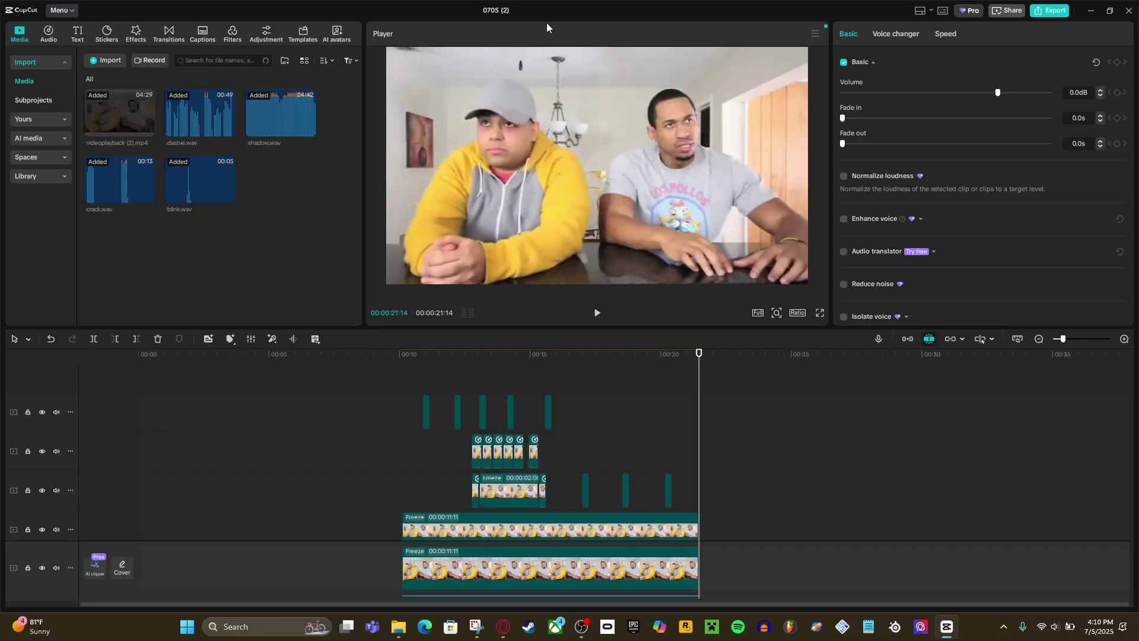
left_click(535, 18)
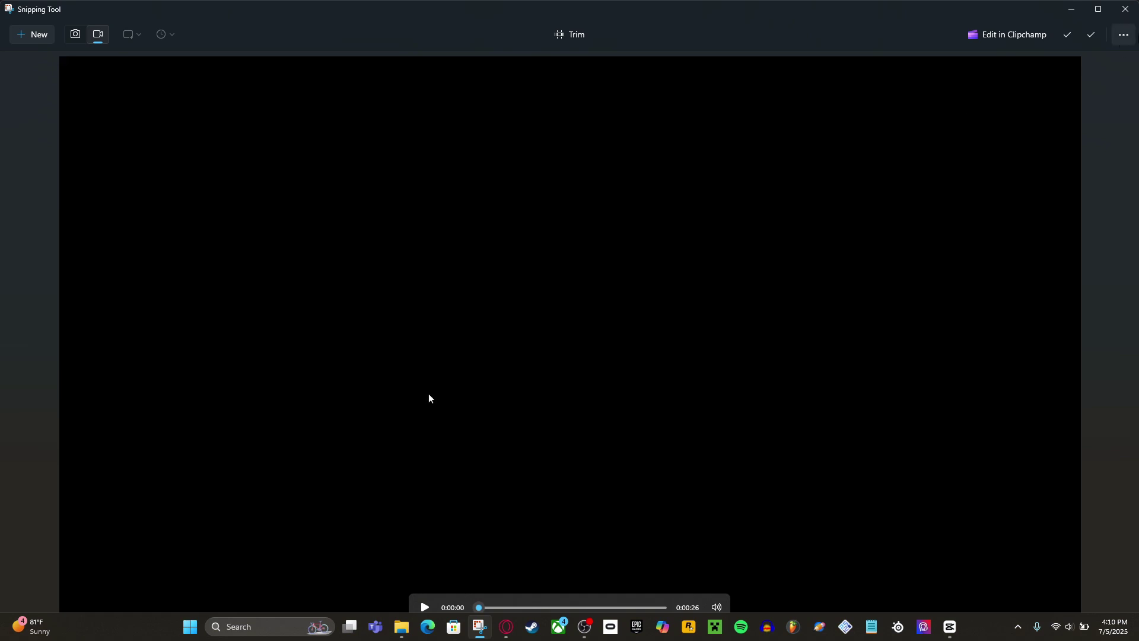
Open the screen recordings folder and go to the newest recordings.
left_click(1123, 35)
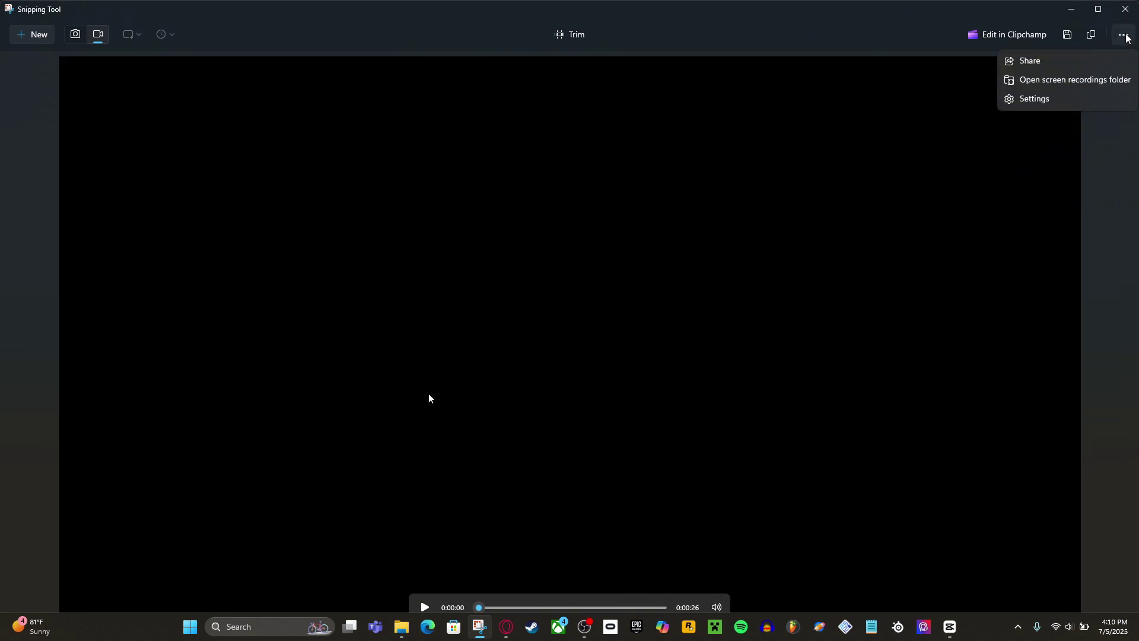
left_click(1077, 83)
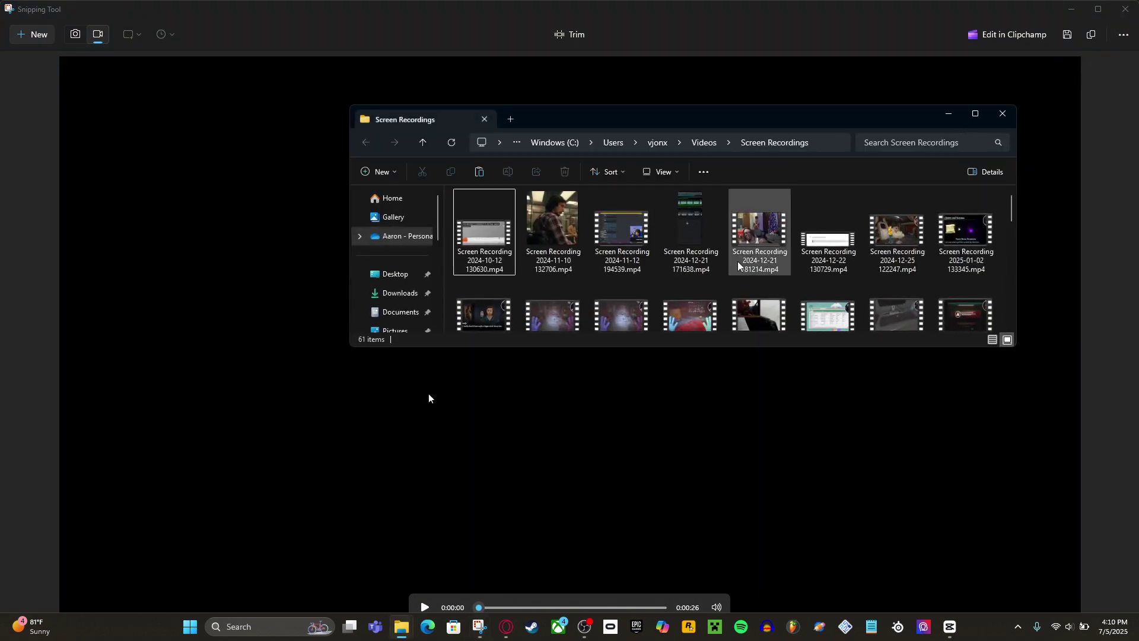
scroll(738, 265, "down", 10)
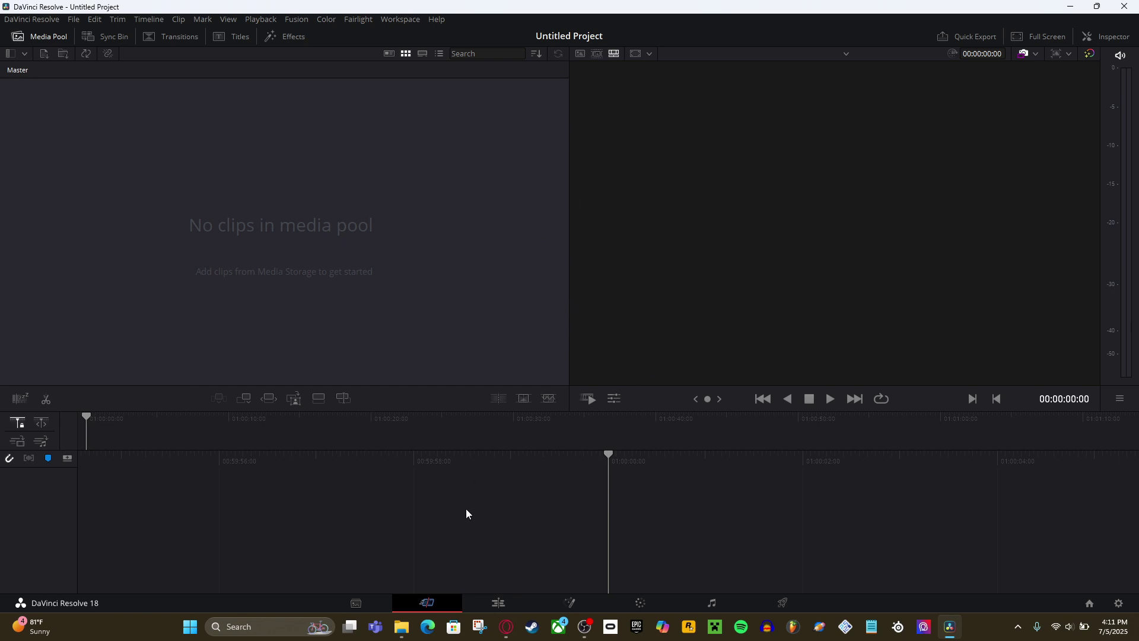
Switch to DaVinci Resolve's Edit page and add Screen Recording 2025-07-05 161021.mp4 to a timeline, keeping the project frame rate.
left_click(503, 602)
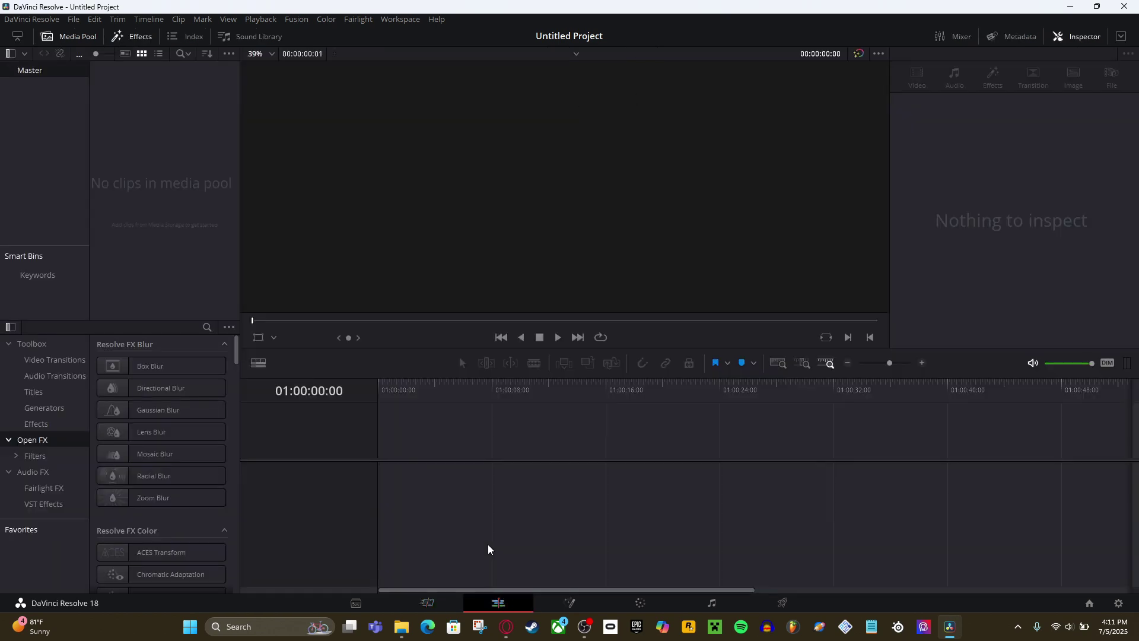
key("alt+Tab")
left_click_drag(759, 288, 184, 205)
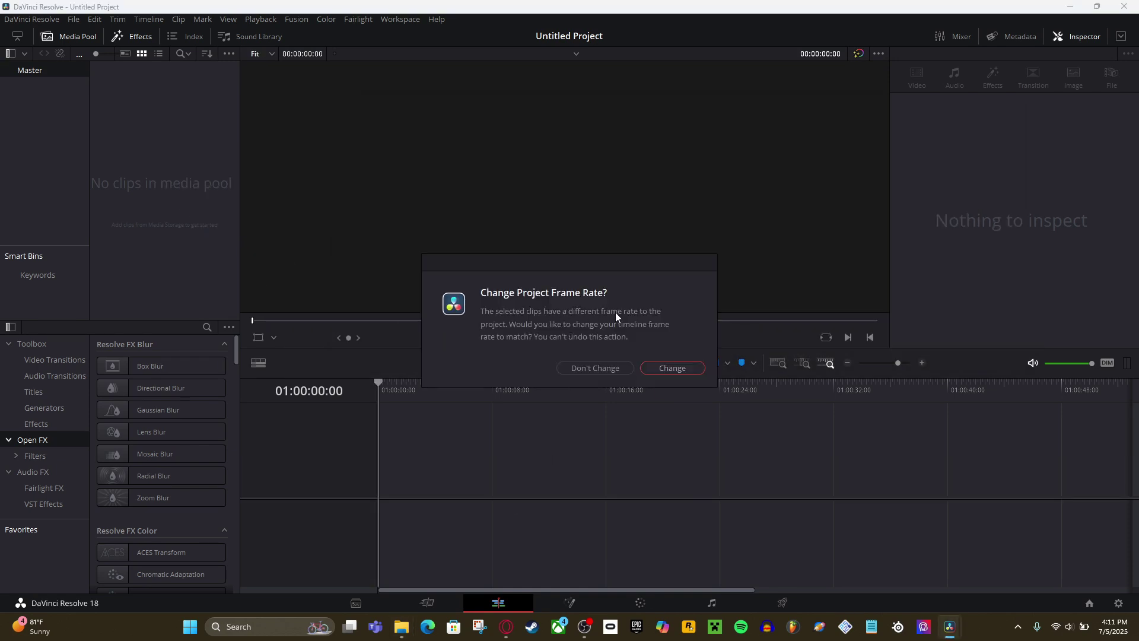
left_click(595, 367)
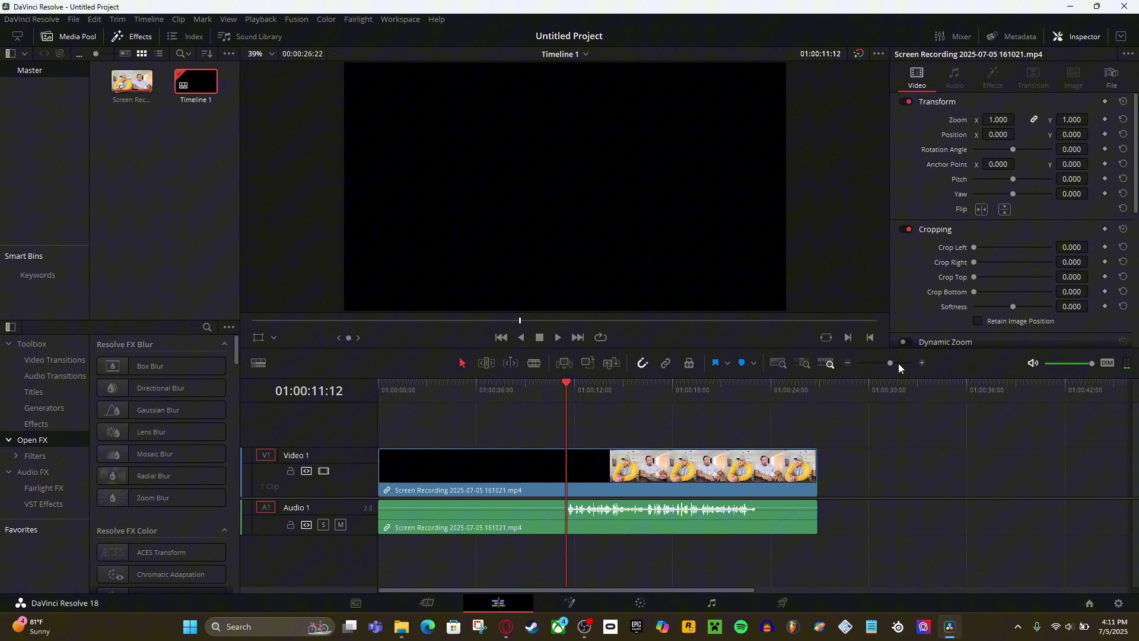
Split the recording's video and audio at 01:00:11:13, where the animation begins.
left_click_drag(899, 363, 777, 396)
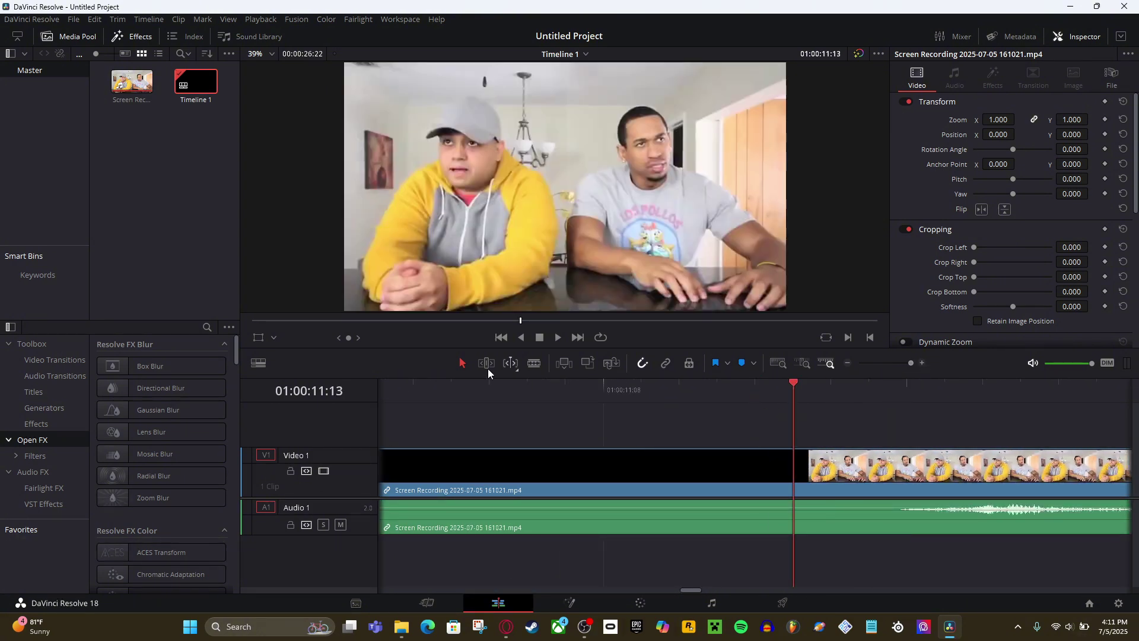
left_click(534, 362)
left_click(795, 464)
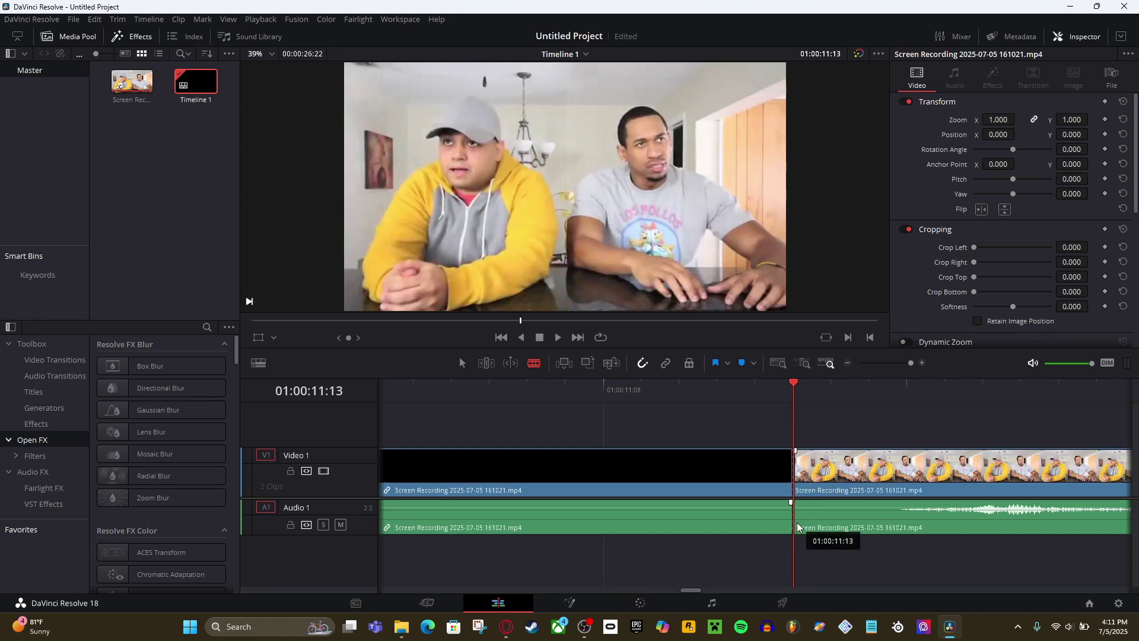
Delete the black section before the cut and close the gap so the recording starts at 01:00:00:00.
left_click(462, 362)
left_click_drag(601, 437, 706, 557)
key("Delete")
key("Home")
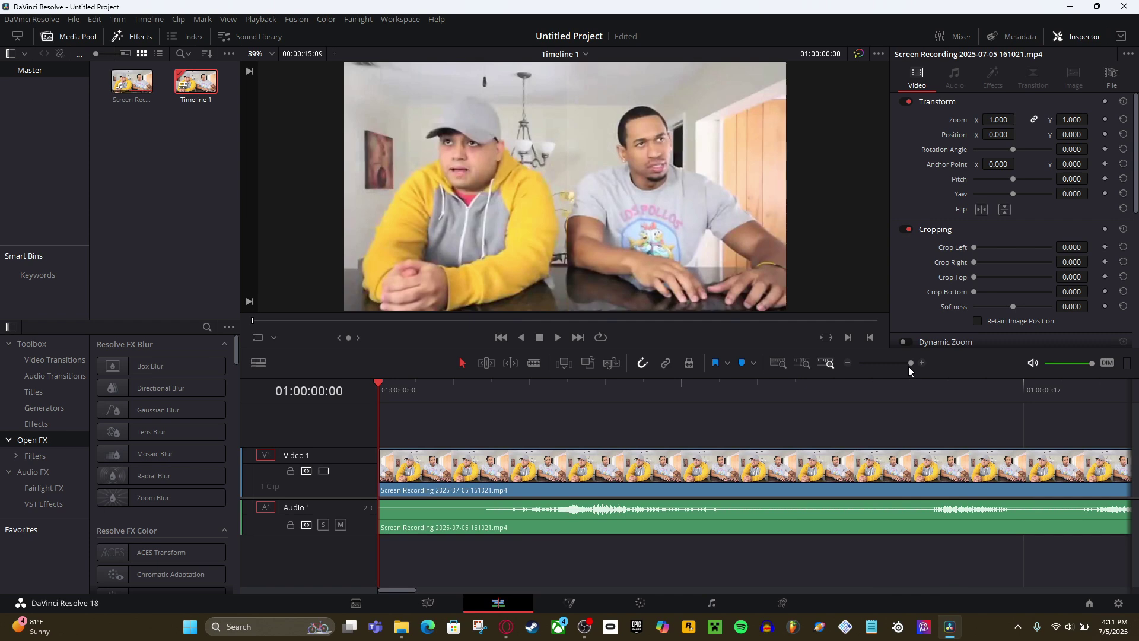
Split the recording's video and audio at 01:00:11:12, near the end of the animation.
mouse_move(909, 366)
left_mouse_down()
mouse_move(888, 368)
mouse_move(900, 362)
left_mouse_up()
left_click(541, 388)
left_click(907, 365)
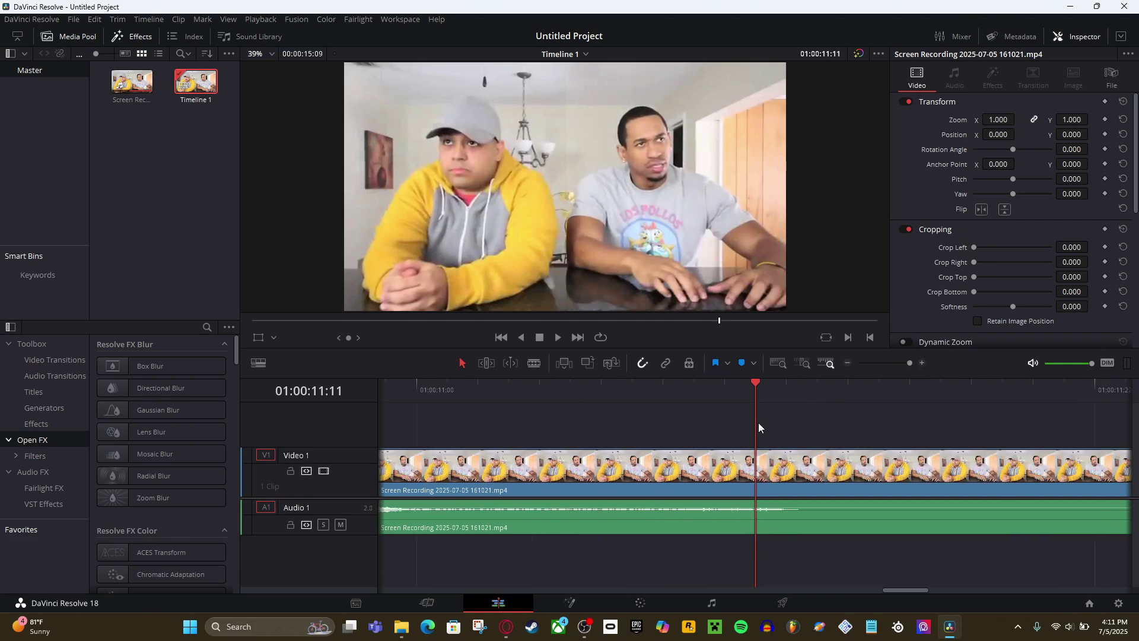
left_click_drag(756, 385, 788, 386)
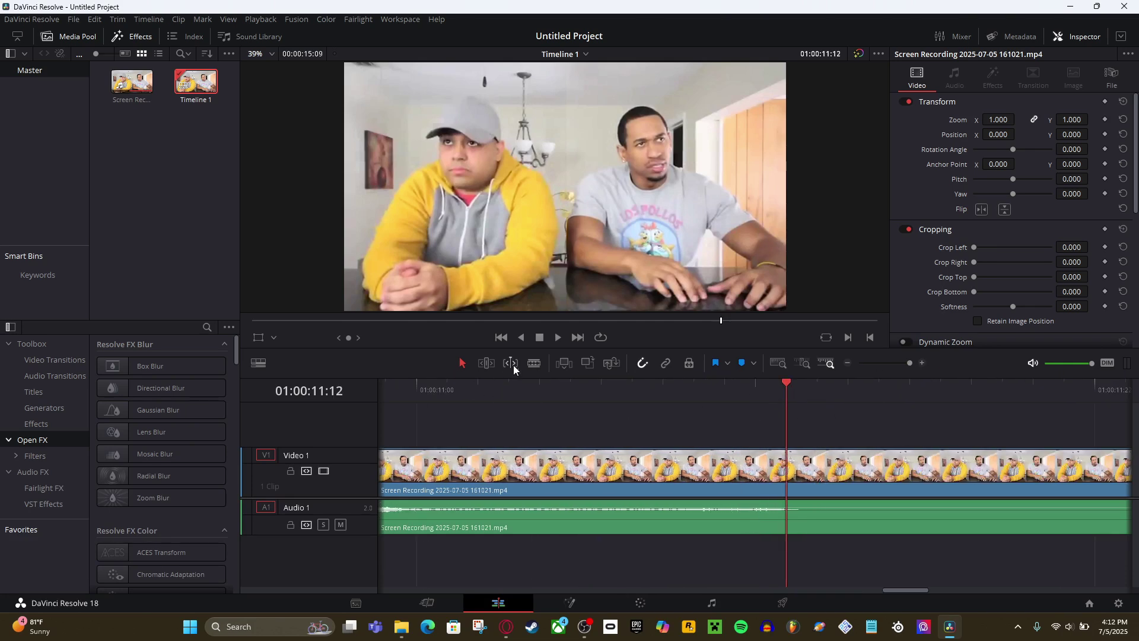
left_click(533, 363)
left_click(787, 472)
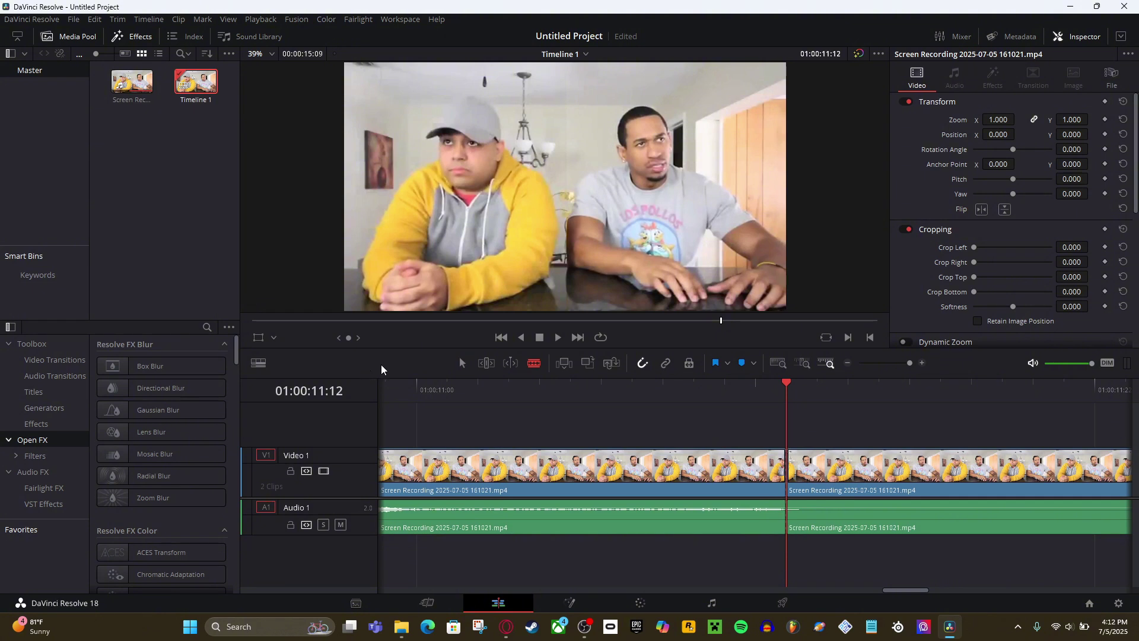
Delete the leftover section after the cut and return the playhead to the start of the timeline.
left_click(461, 363)
left_click(913, 488)
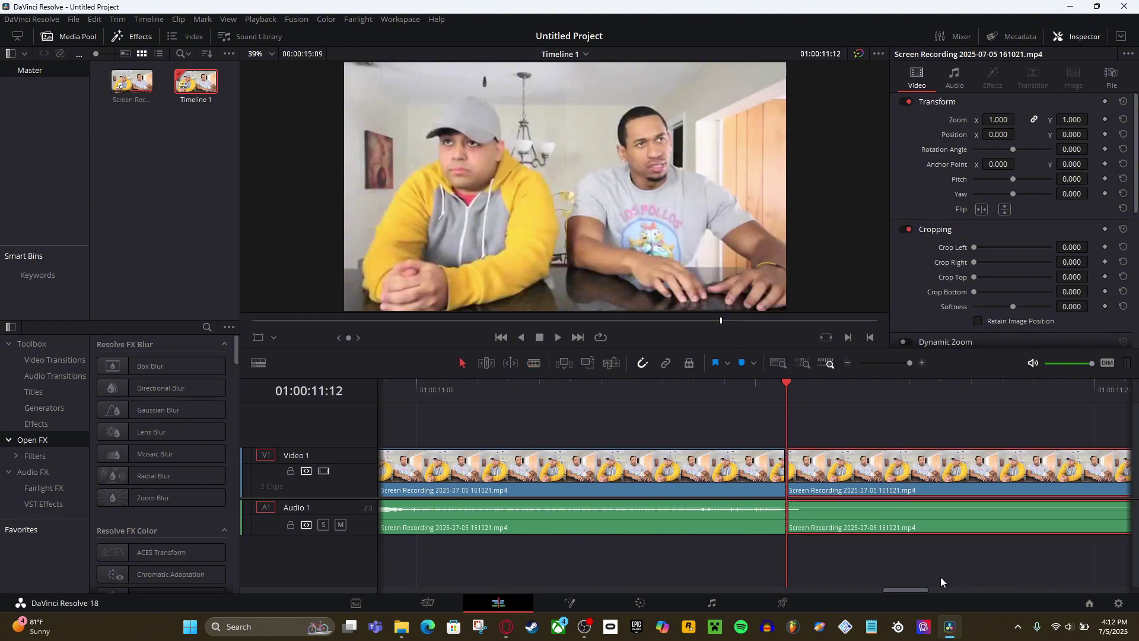
key("Delete")
left_click_drag(909, 364, 890, 367)
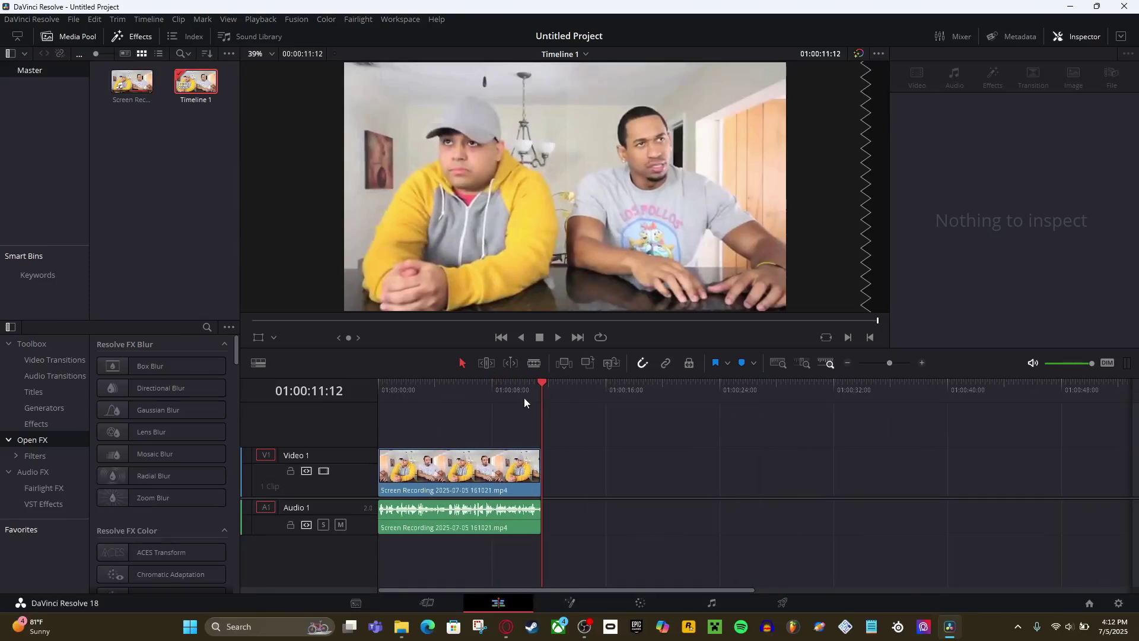
left_click_drag(524, 398, 344, 412)
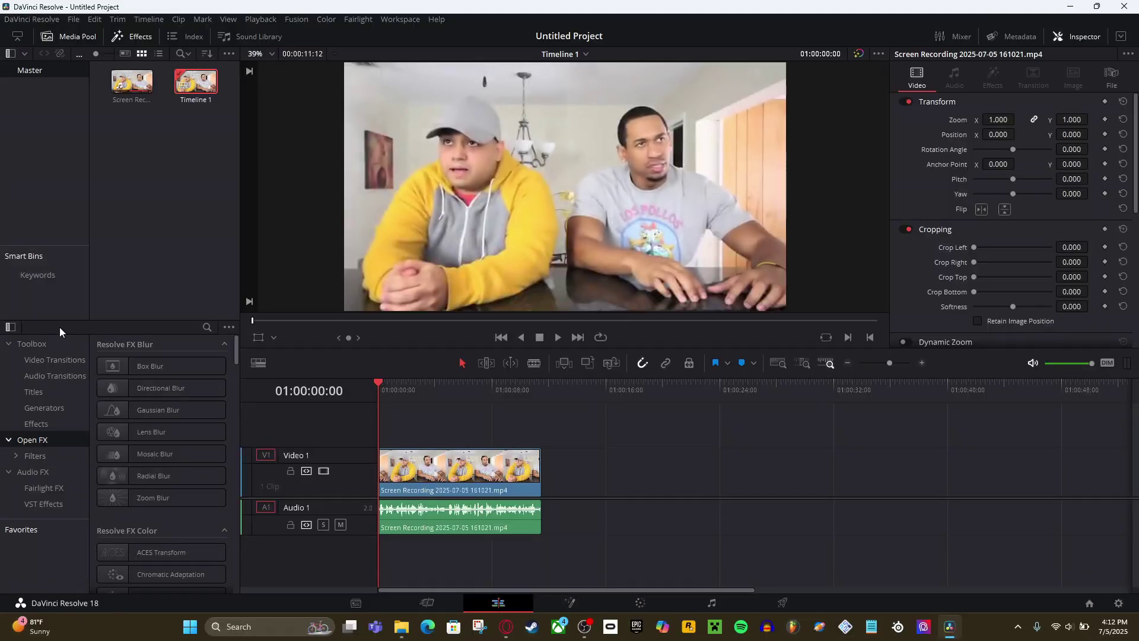
Find the JPEG Damage effect, apply it to the recording's video clip and open its settings.
left_click(207, 327)
type("j")
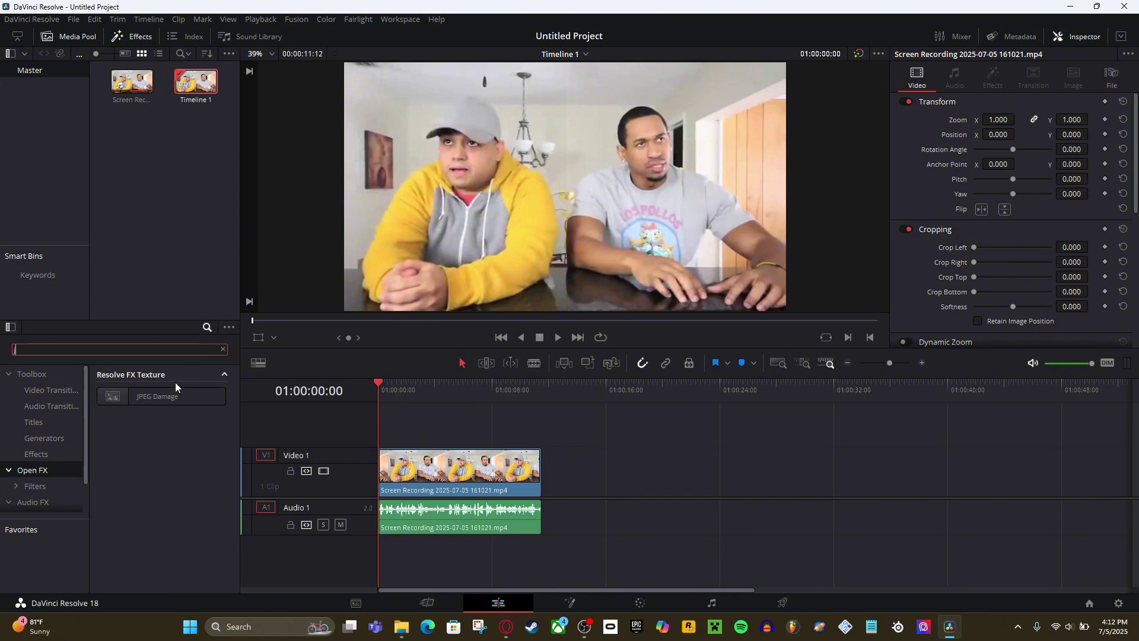
type("p")
left_click_drag(166, 398, 447, 472)
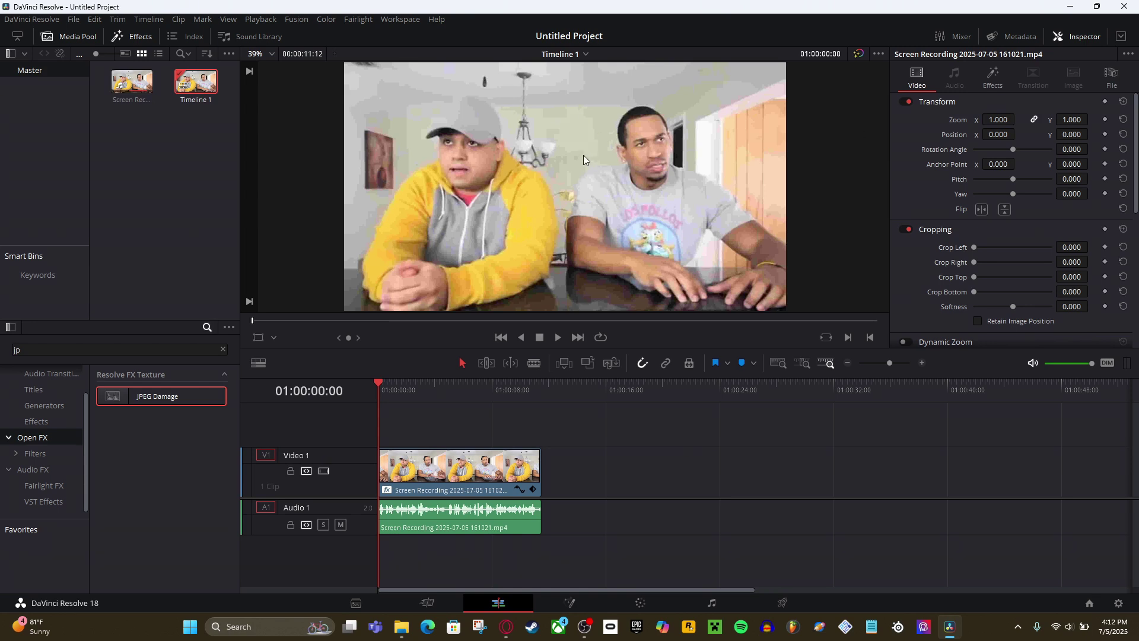
left_click(987, 77)
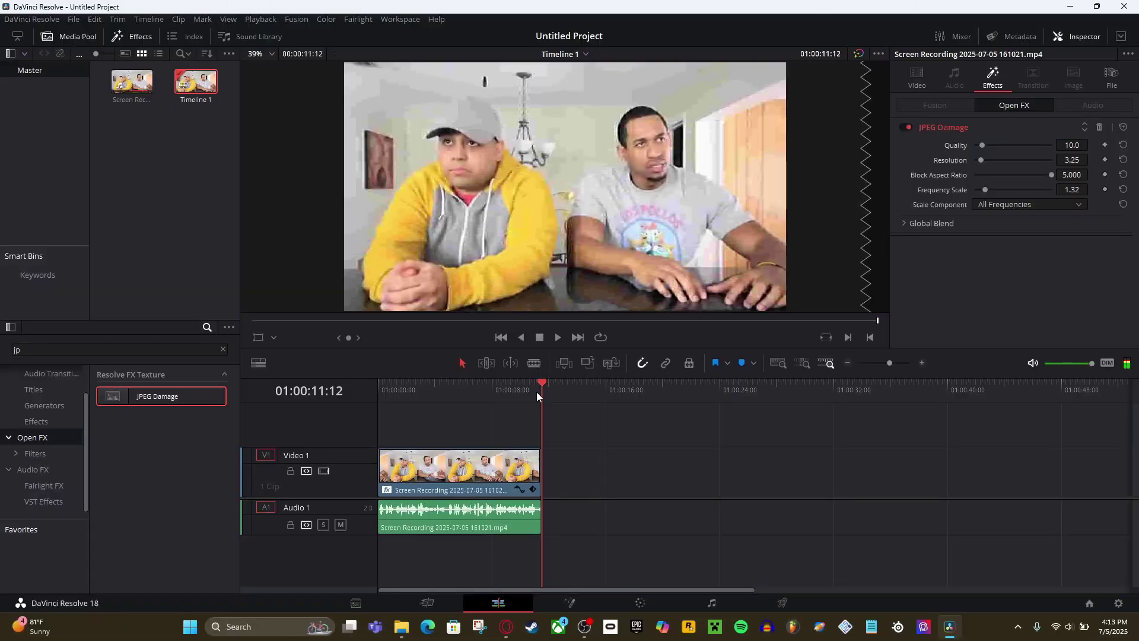
Go to the Deliver page and set the render file name to test1 with the Desktop as its location.
key("Home")
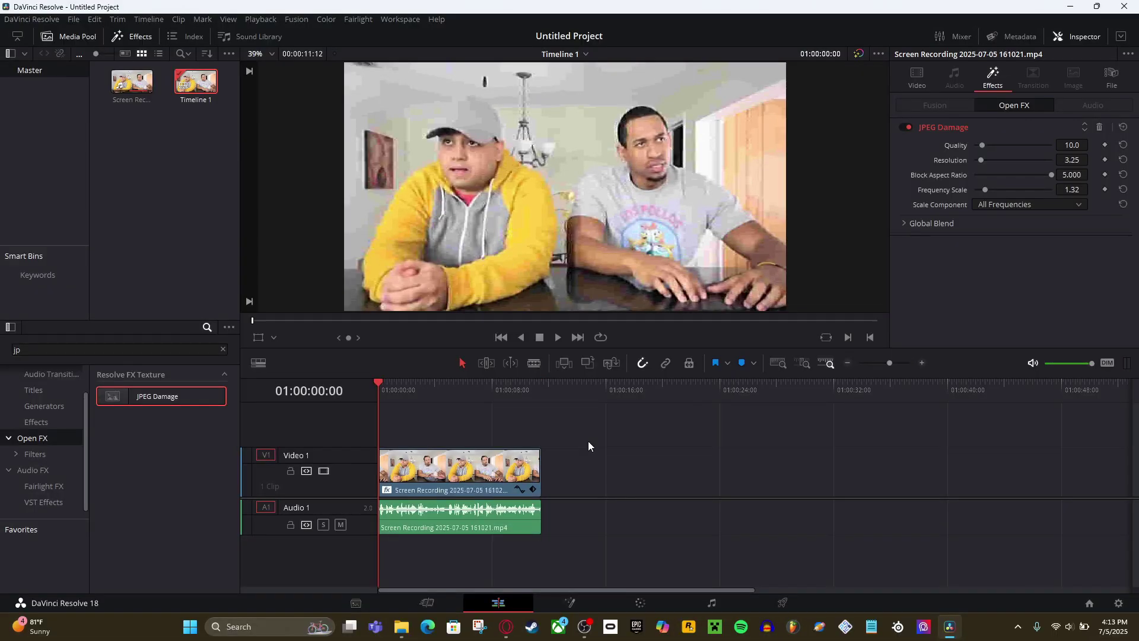
left_click(783, 604)
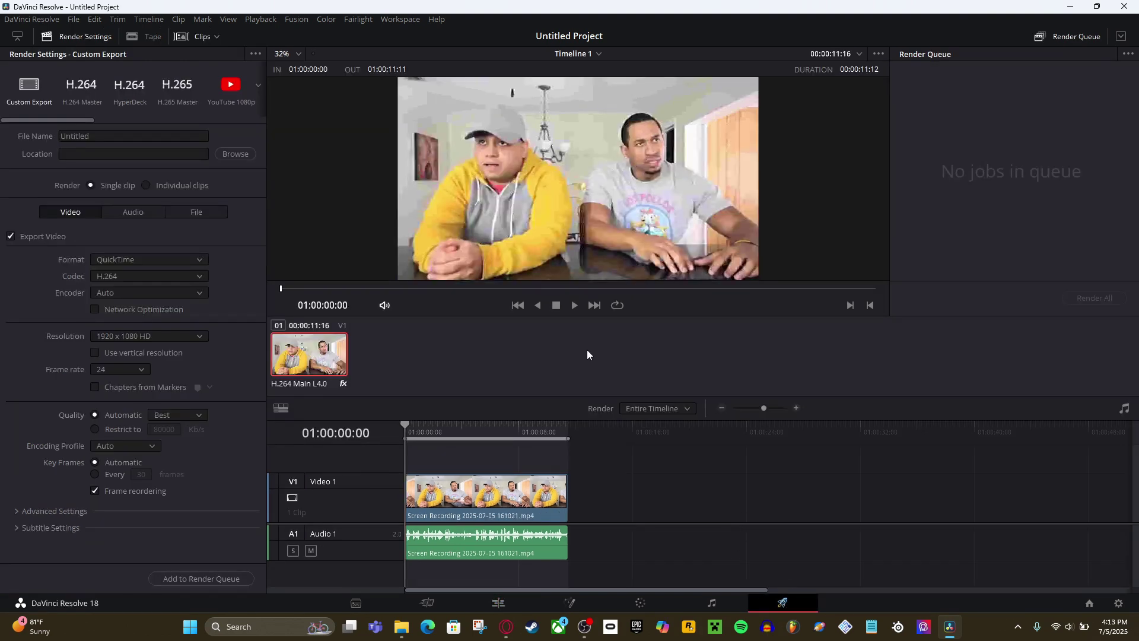
double_click(141, 134)
type("test1")
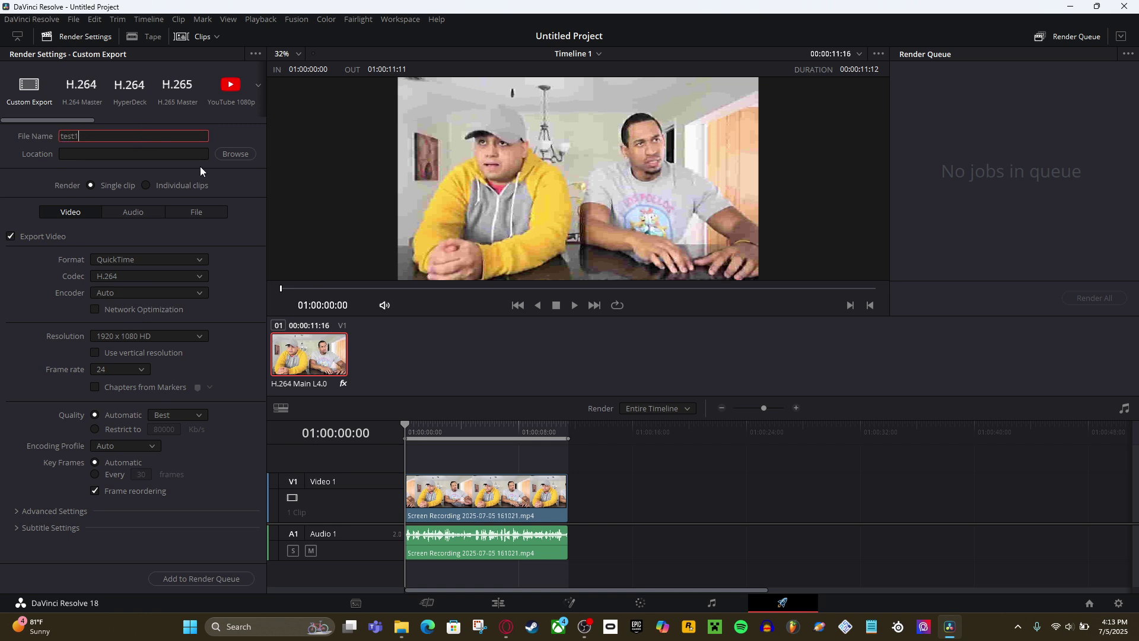
left_click(236, 153)
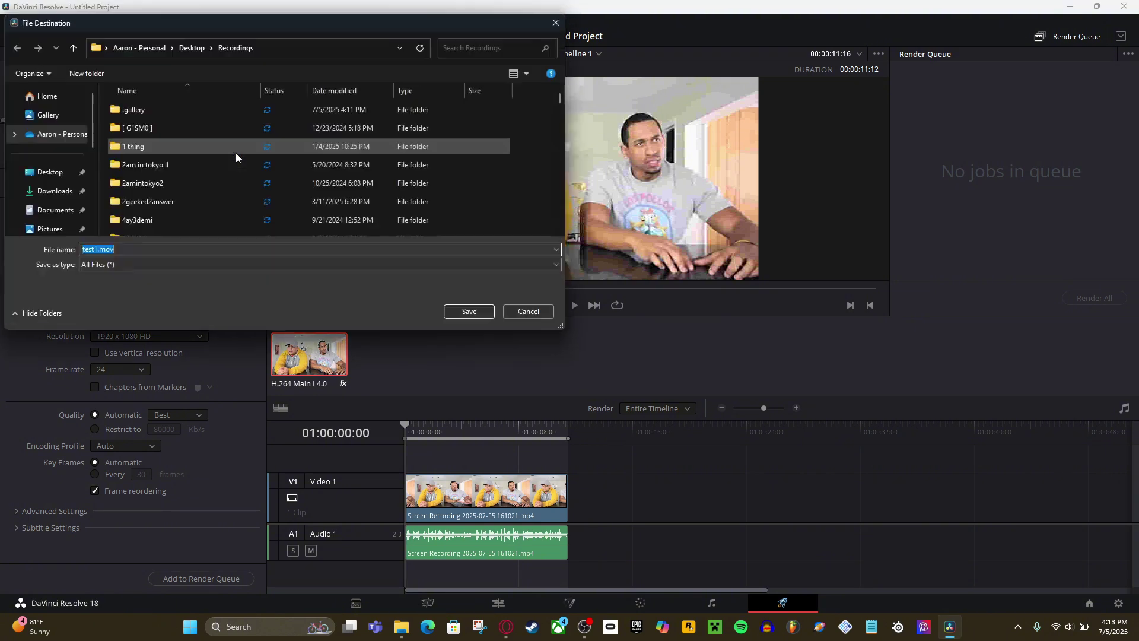
left_click(51, 178)
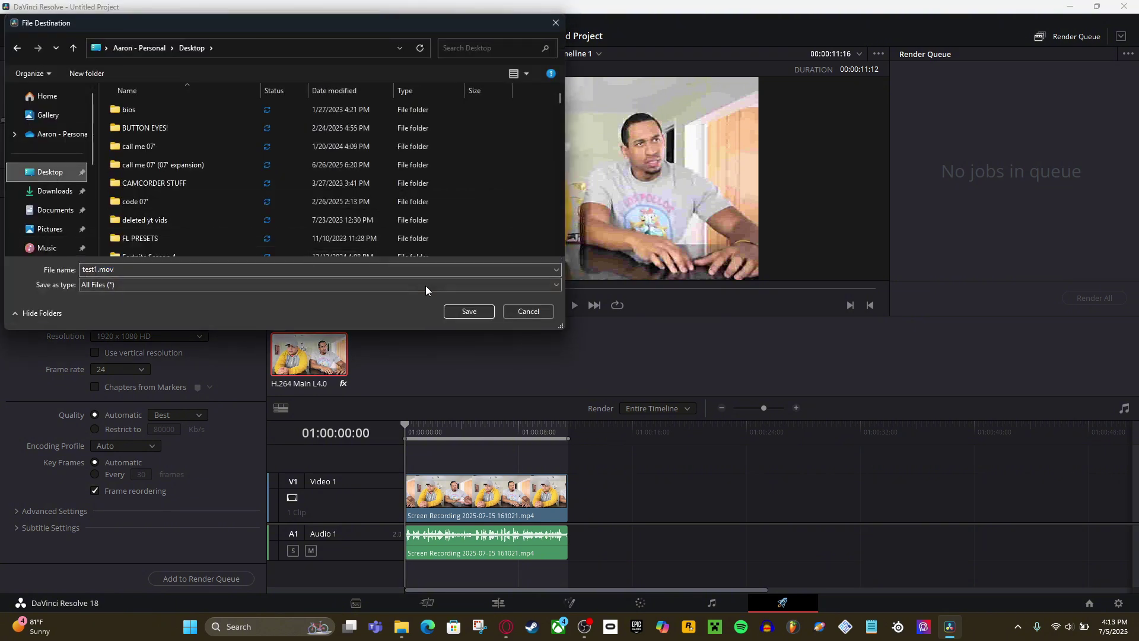
left_click(469, 312)
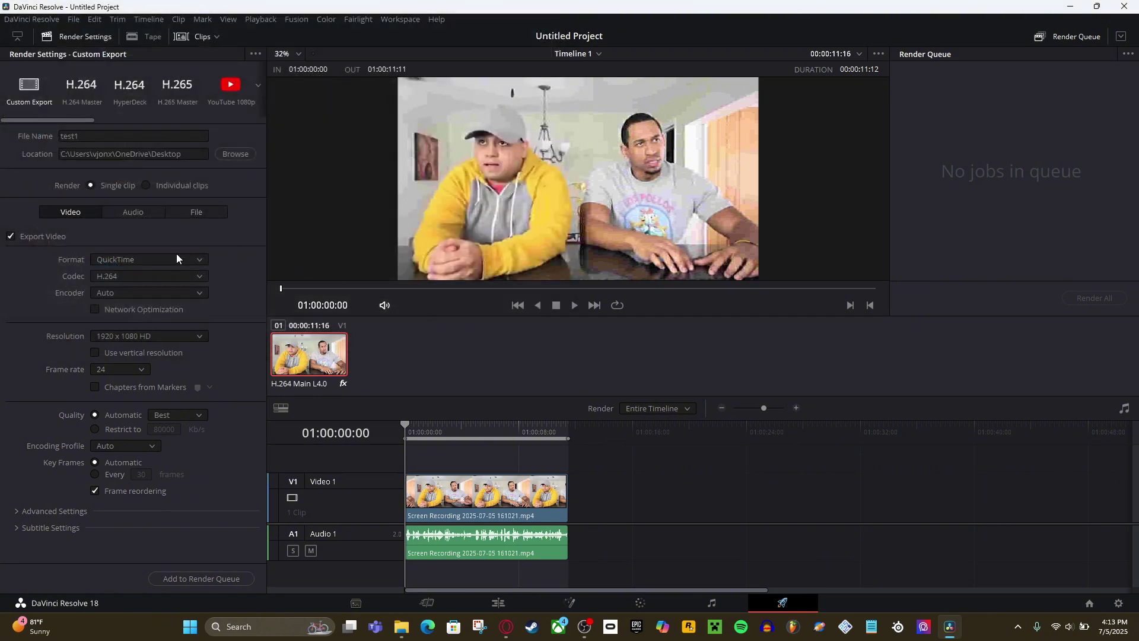
Set the export format to MP4, then queue the timeline and render it.
left_click(117, 261)
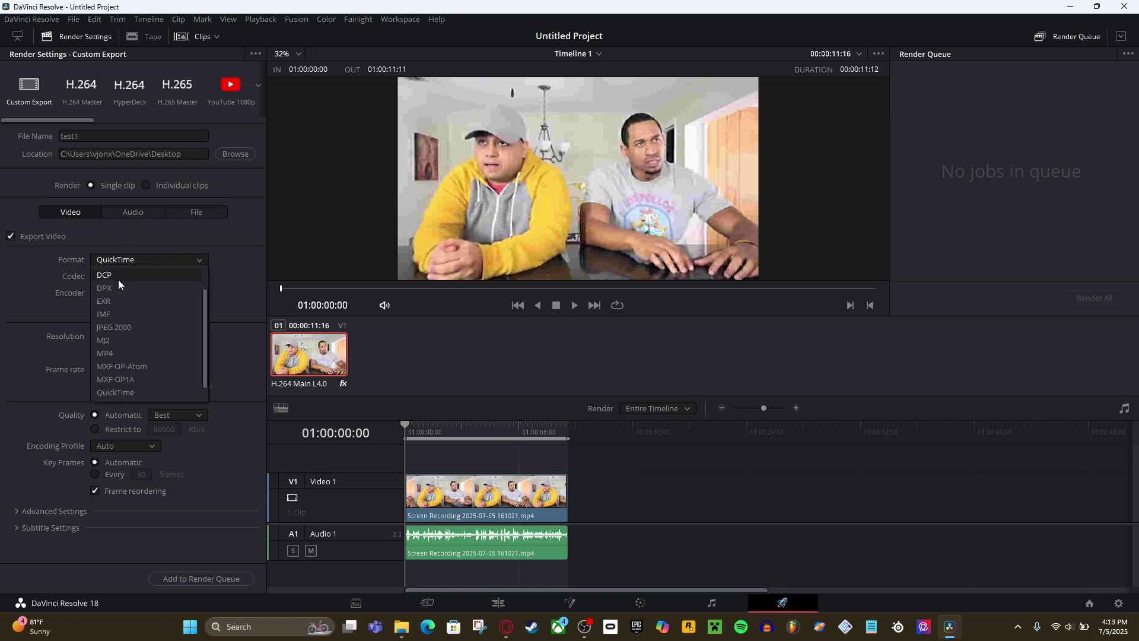
left_click(116, 354)
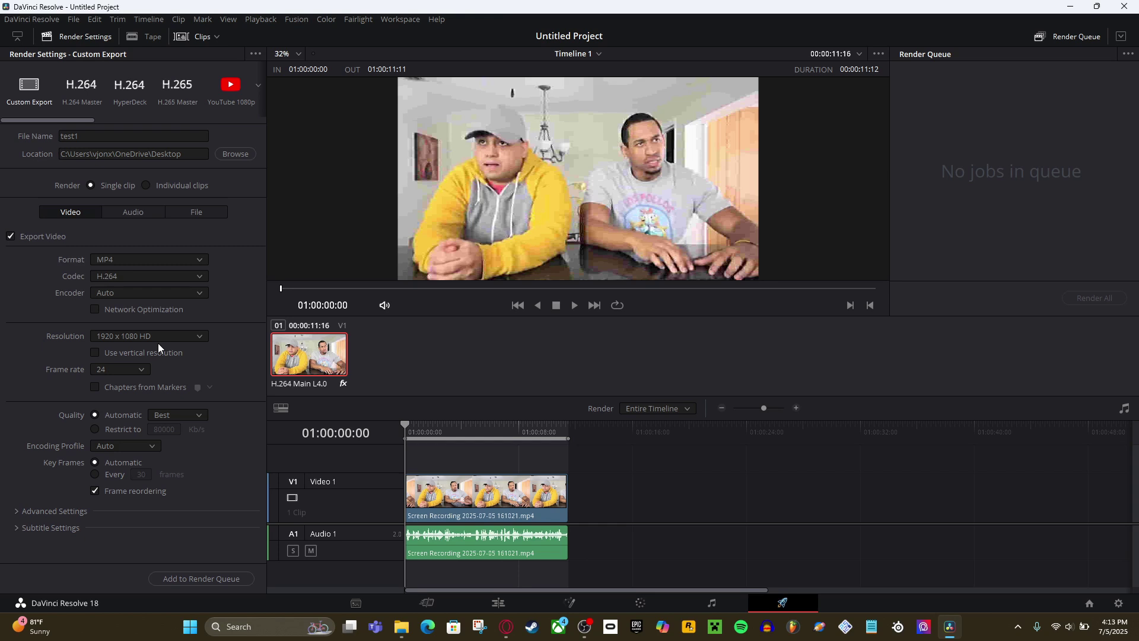
left_click(200, 579)
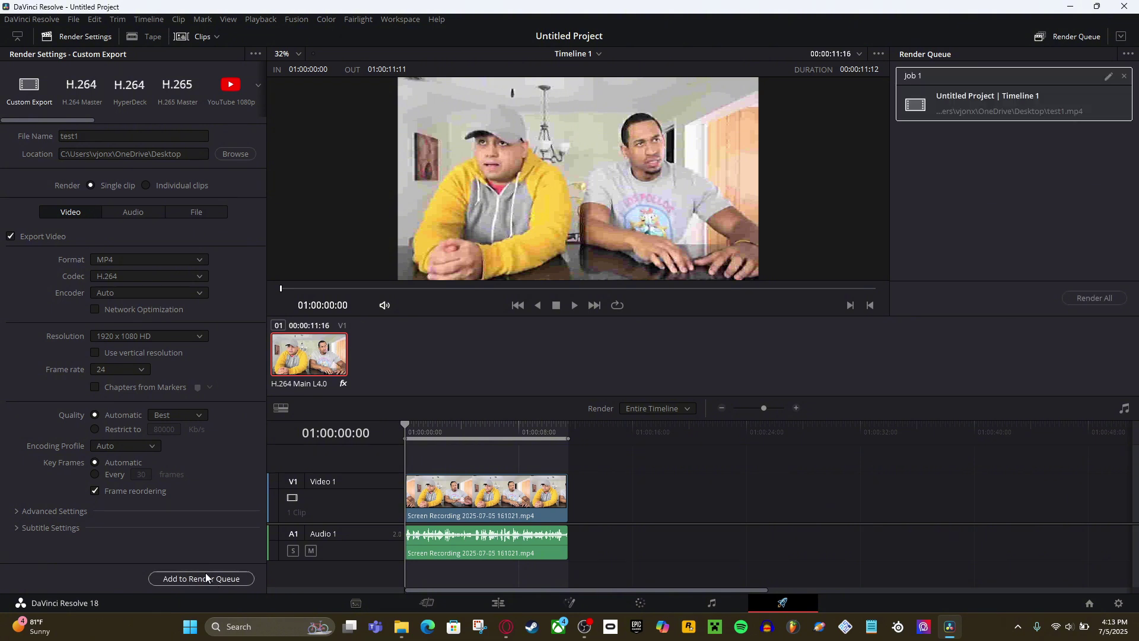
left_click(1088, 299)
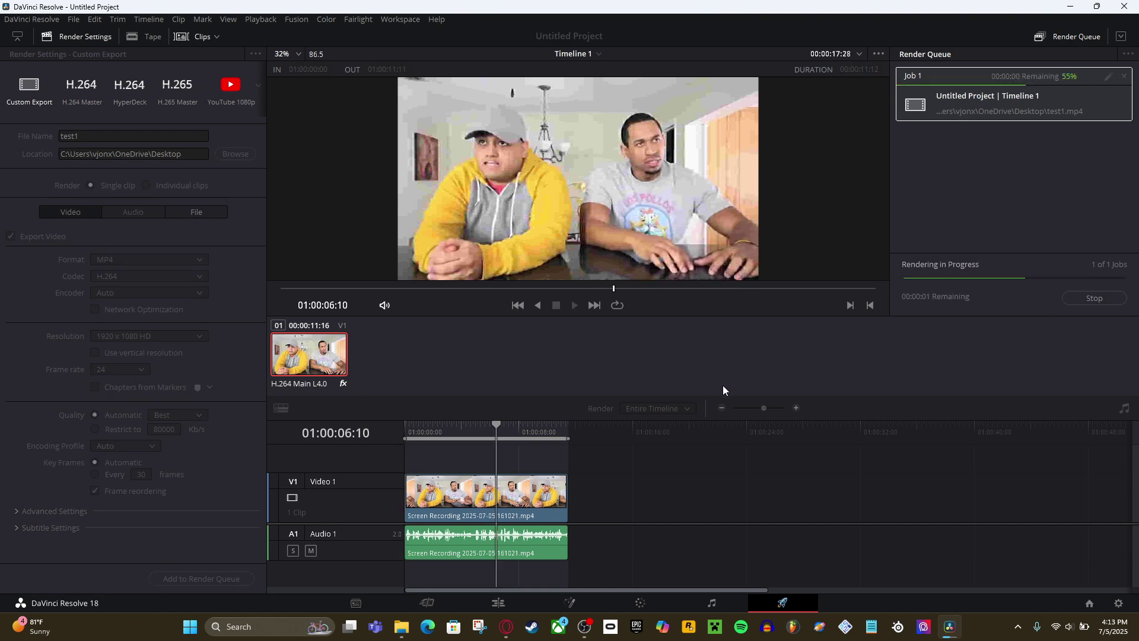